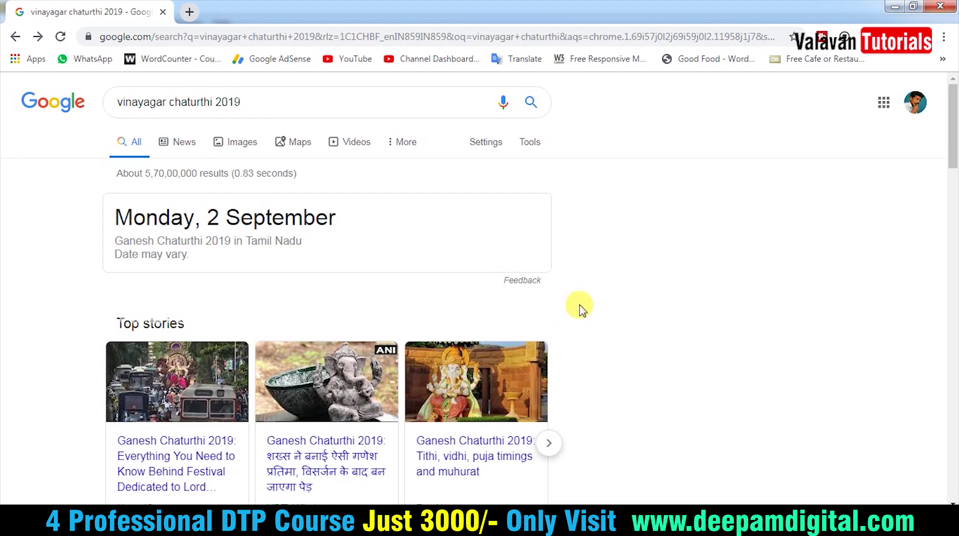
Step: Check the festival date for vinayagar chaturthi 2019 and show the image results for the same search
left_click_drag(160, 216, 240, 215)
left_click(270, 216)
left_click(233, 144)
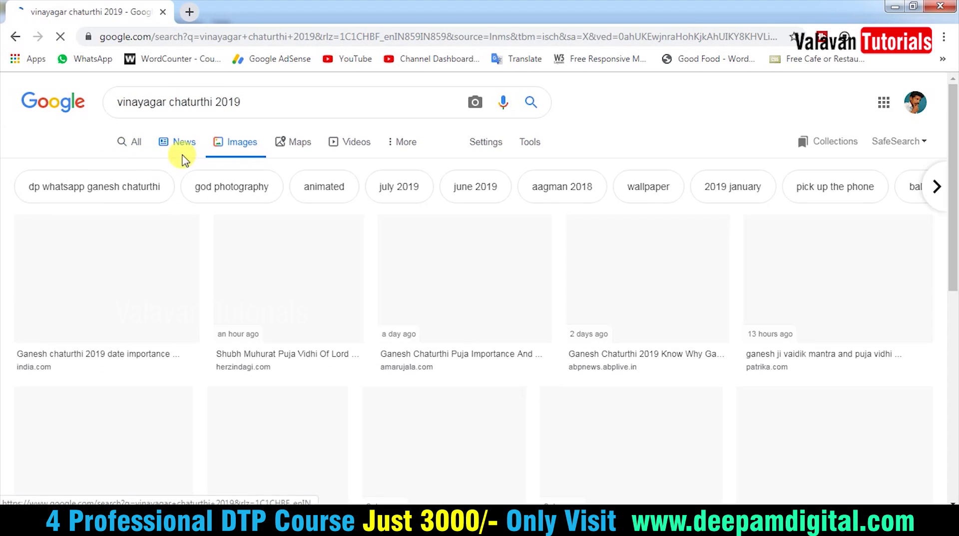
Step: Browse the vinayagar chaturthi 2019 images and preview several Ganesha pictures and festival designs as references
scroll(150, 250, "down", 1)
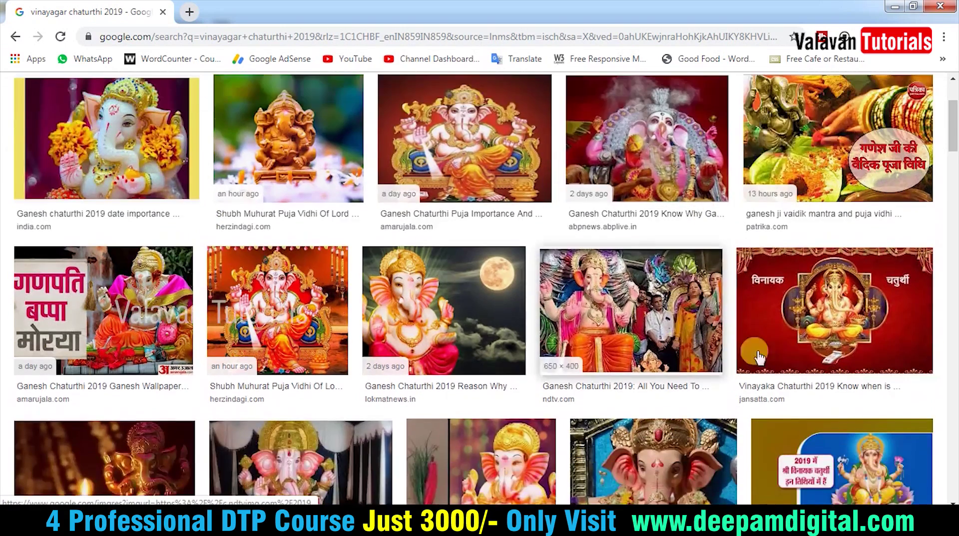
left_click(754, 352)
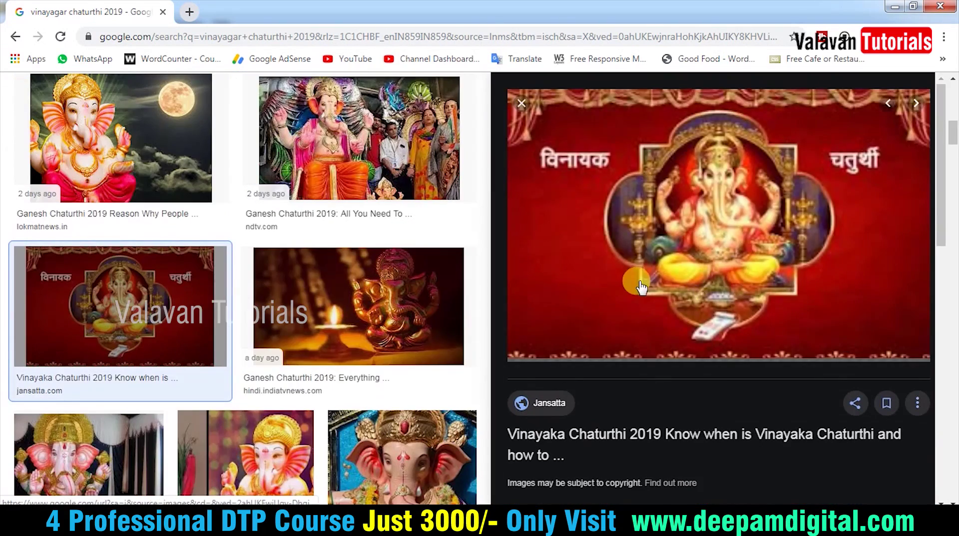
scroll(285, 299, "down", 3)
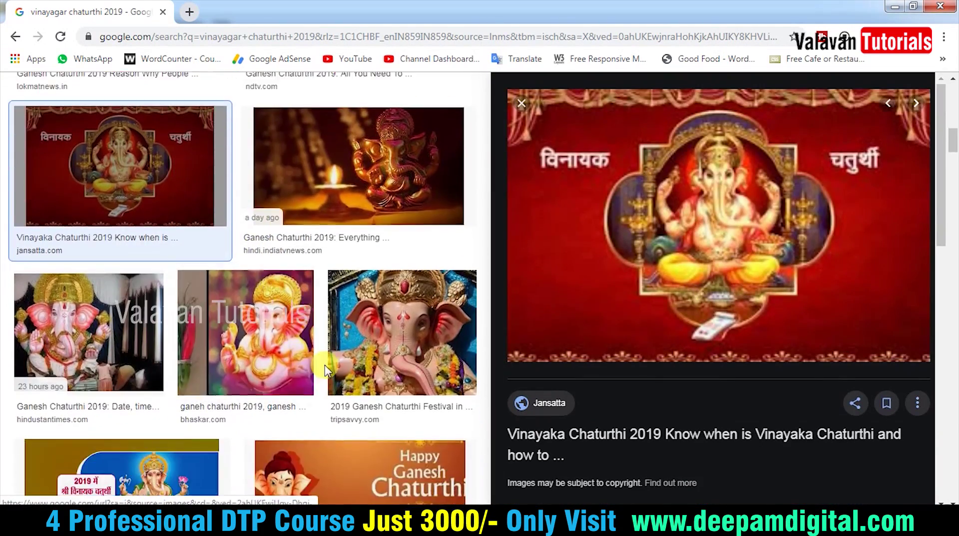
scroll(325, 370, "down", 3)
left_click(124, 350)
scroll(343, 380, "down", 7)
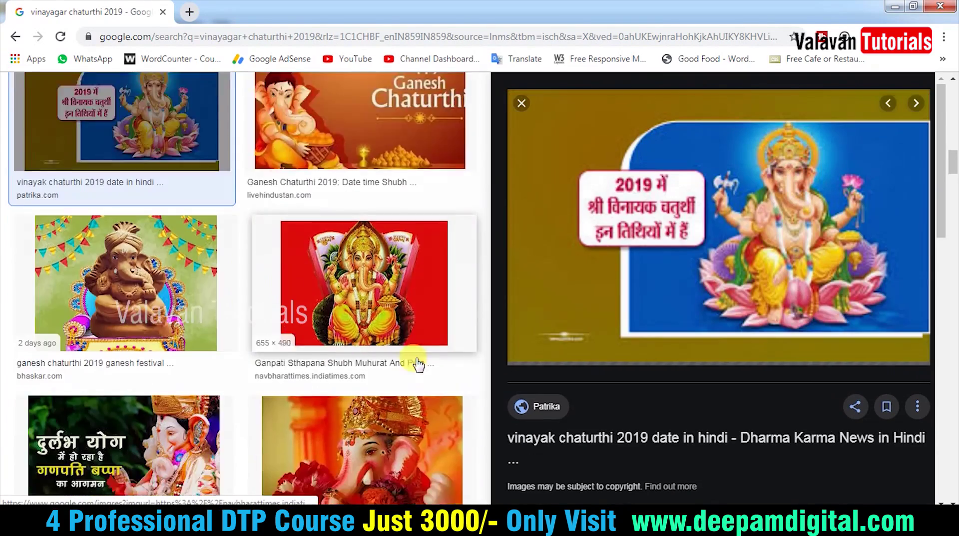
scroll(418, 365, "down", 2)
left_click(354, 209)
scroll(548, 360, "down", 5)
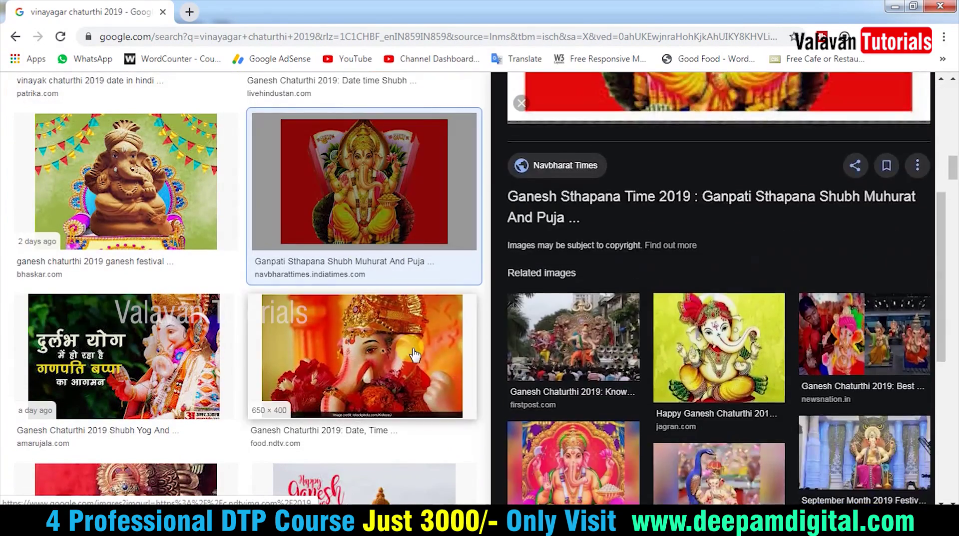
left_click(414, 356)
scroll(675, 335, "down", 10)
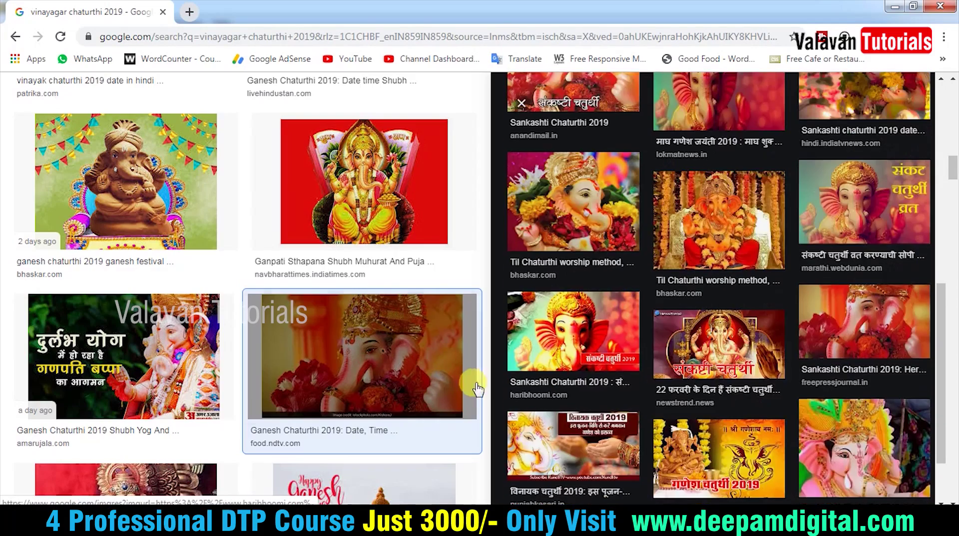
left_click(707, 357)
scroll(313, 392, "down", 5)
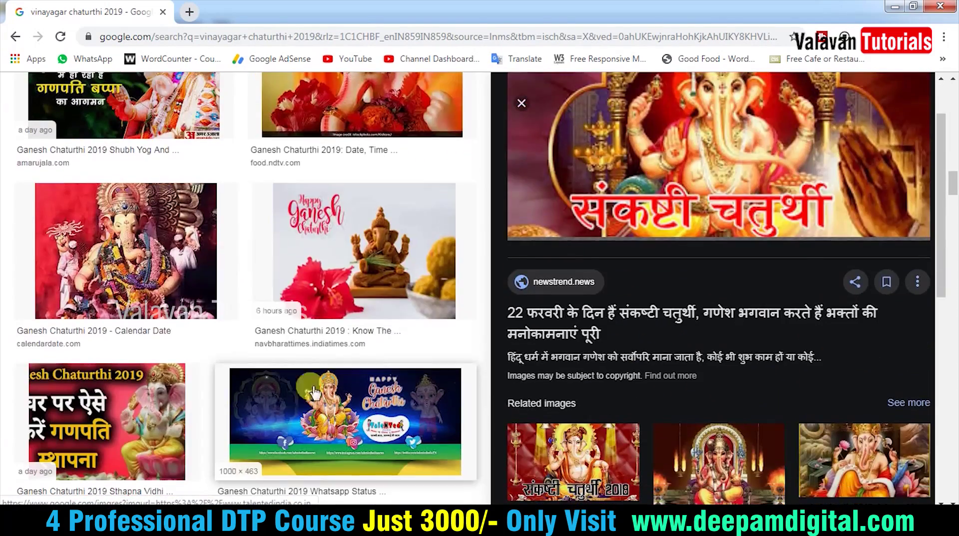
left_click(332, 241)
scroll(300, 229, "down", 1)
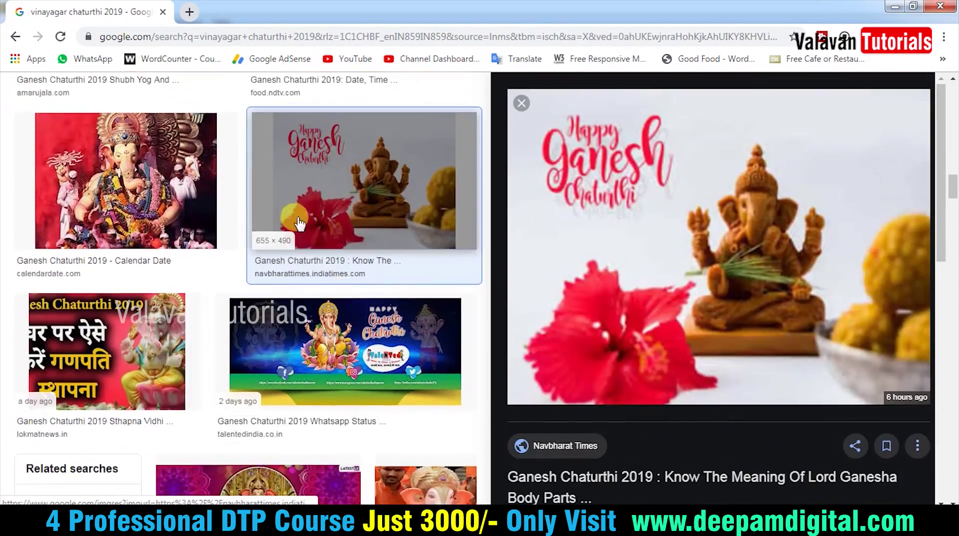
scroll(298, 223, "up", 3)
Step: Search for 1001 fonts in a new tab, open the 1001fonts.com site and look through its fonts
left_click(189, 11)
type("f")
key("BackSpace")
key("BackSpace")
type("101")
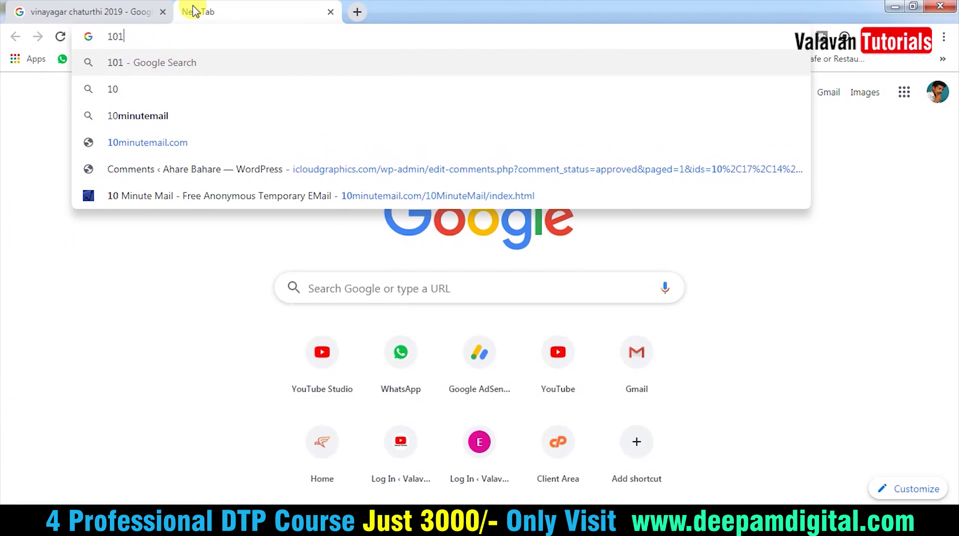
type("01")
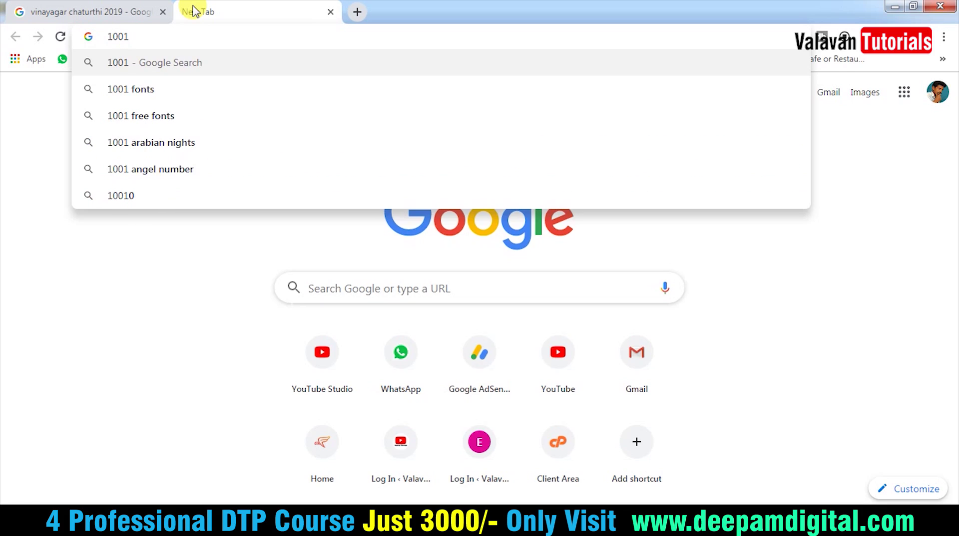
key("Down")
key("Return")
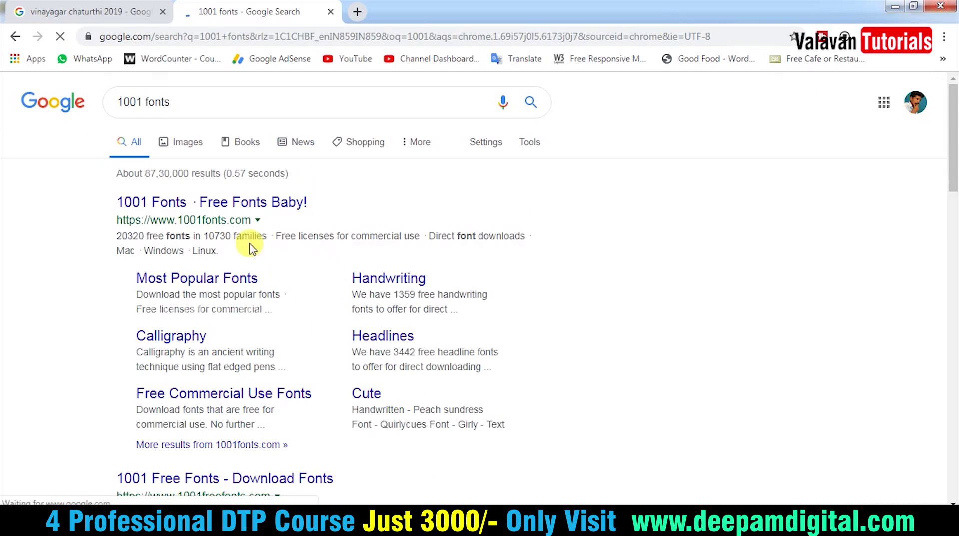
left_click(223, 201)
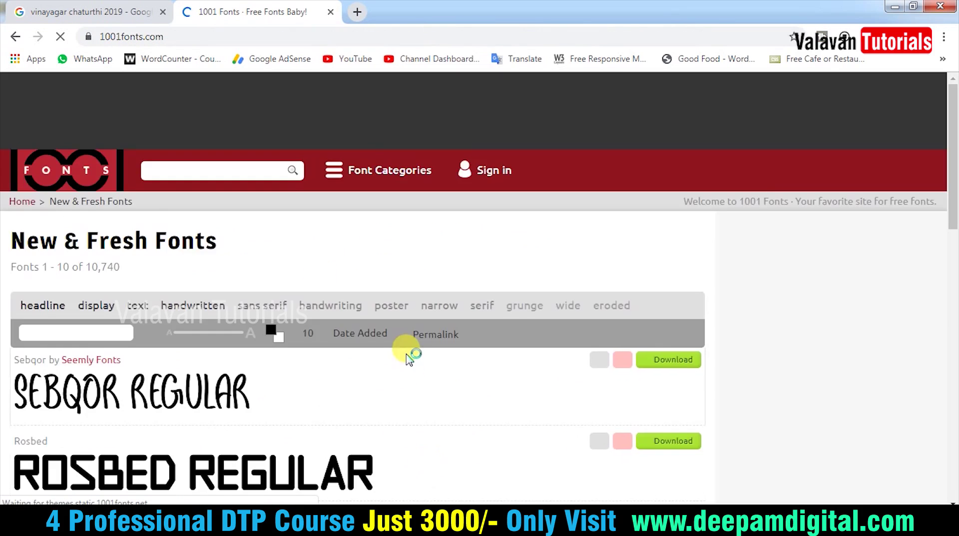
scroll(407, 352, "down", 5)
scroll(399, 352, "down", 3)
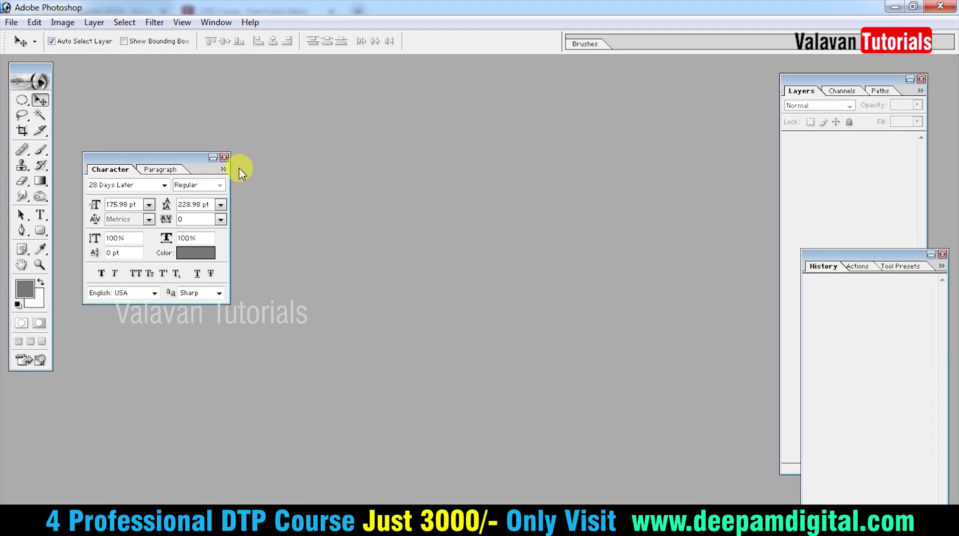
Step: In Photoshop, create a white RGB document of 15 by 8 inches at 300 pixels/inch and fit it to the full screen
key("ctrl+n")
left_click(539, 194)
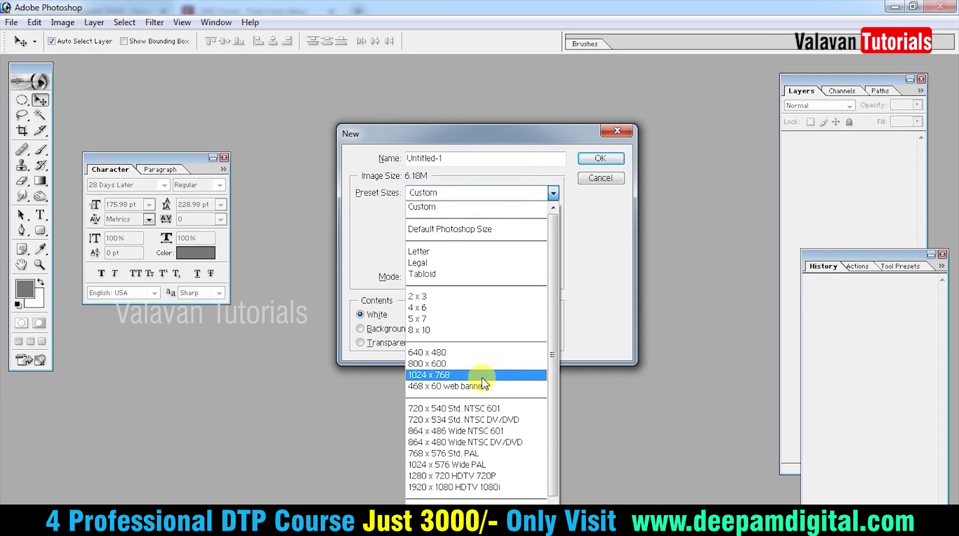
left_click(611, 272)
double_click(465, 213)
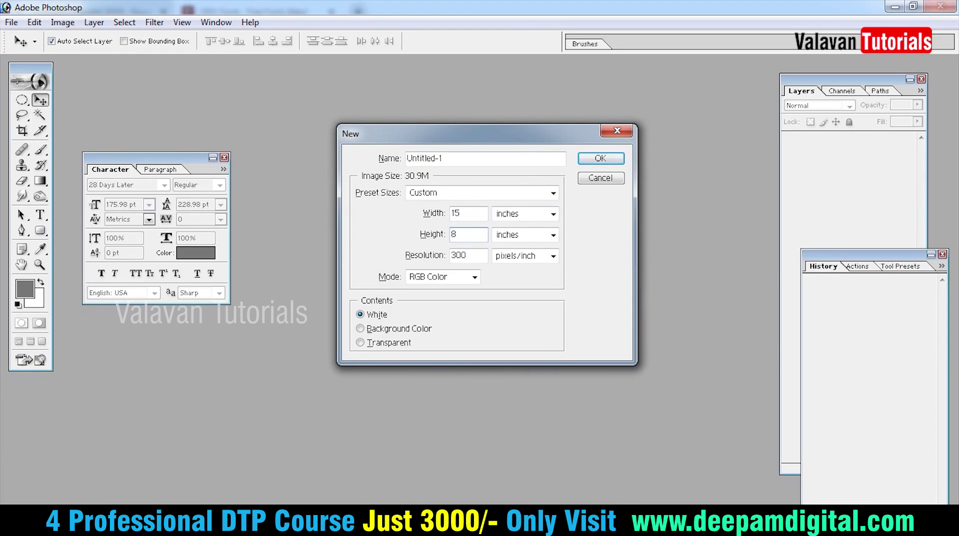
key("Return")
key("f")
key("ctrl+0")
key("Tab")
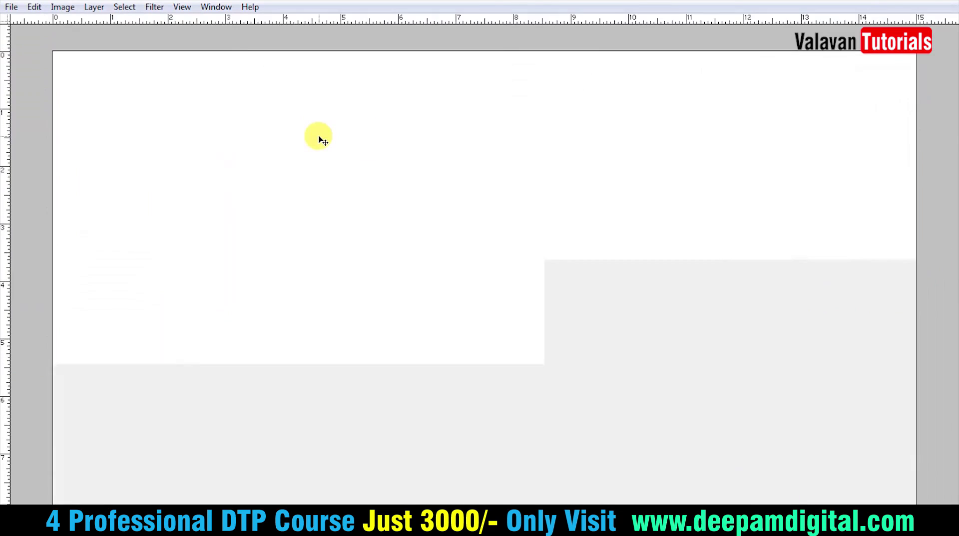
key("ctrl+0")
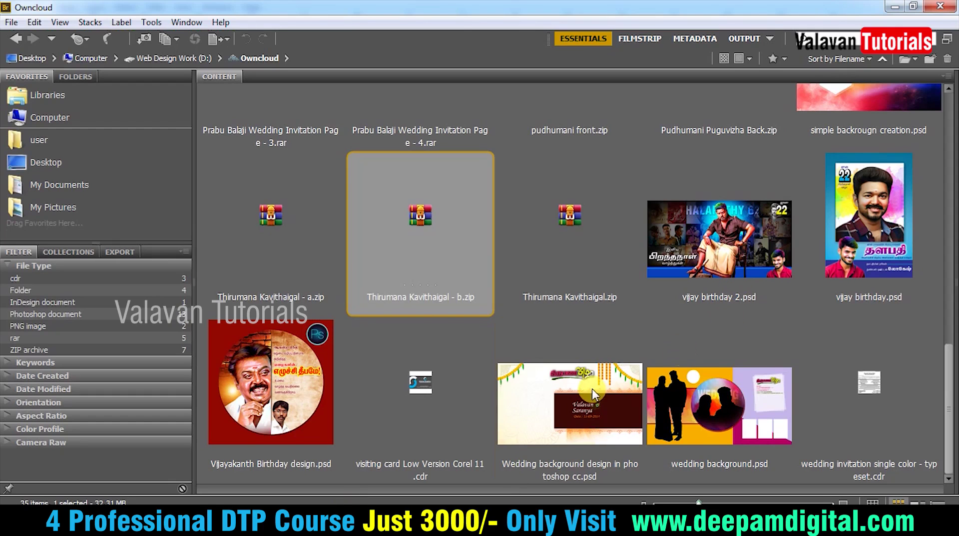
Step: Switch to Bridge and look through the design files in the Owncloud folder
left_click(591, 388)
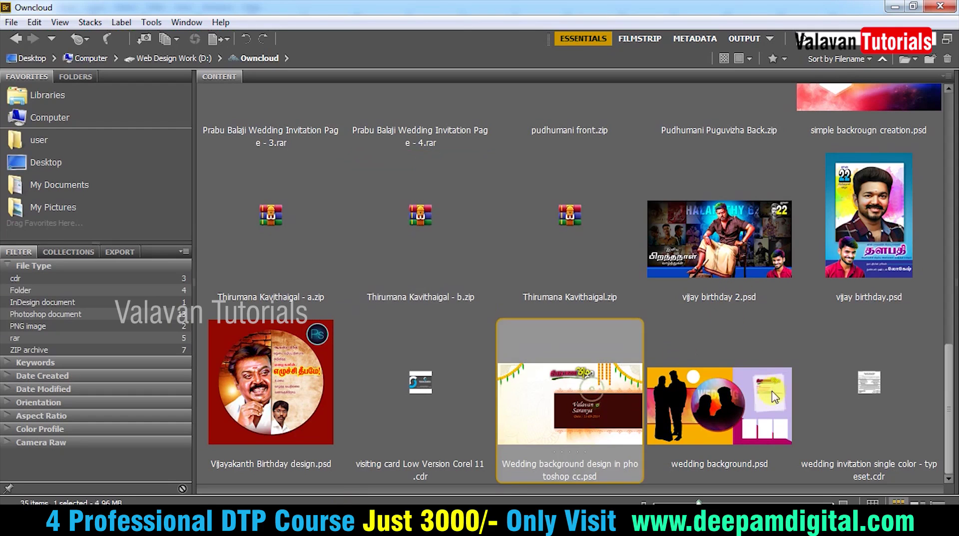
scroll(337, 362, "up", 10)
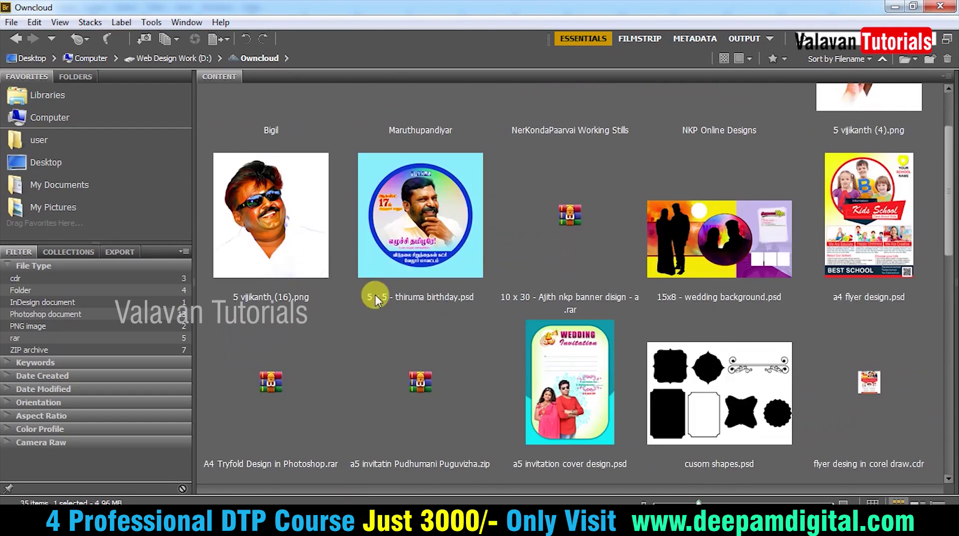
scroll(638, 303, "down", 3)
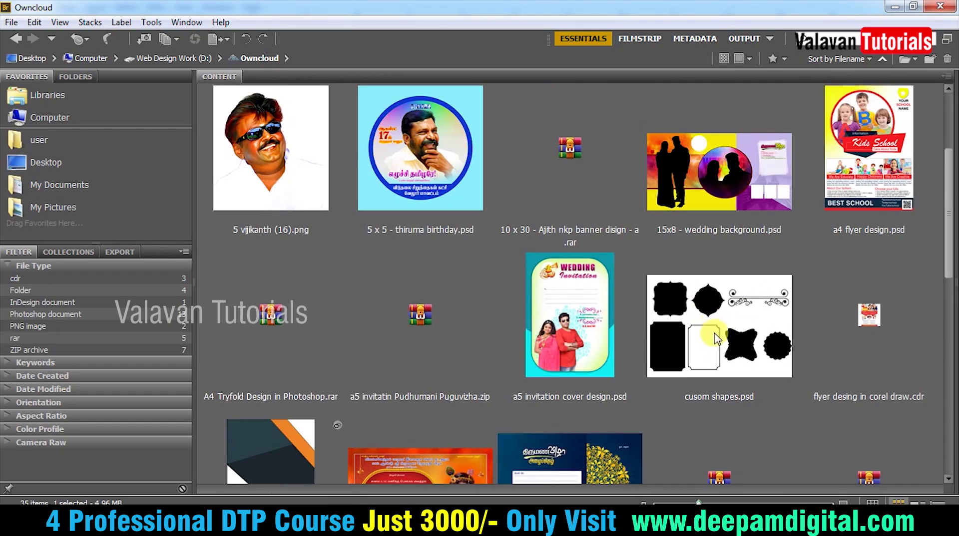
scroll(709, 342, "down", 3)
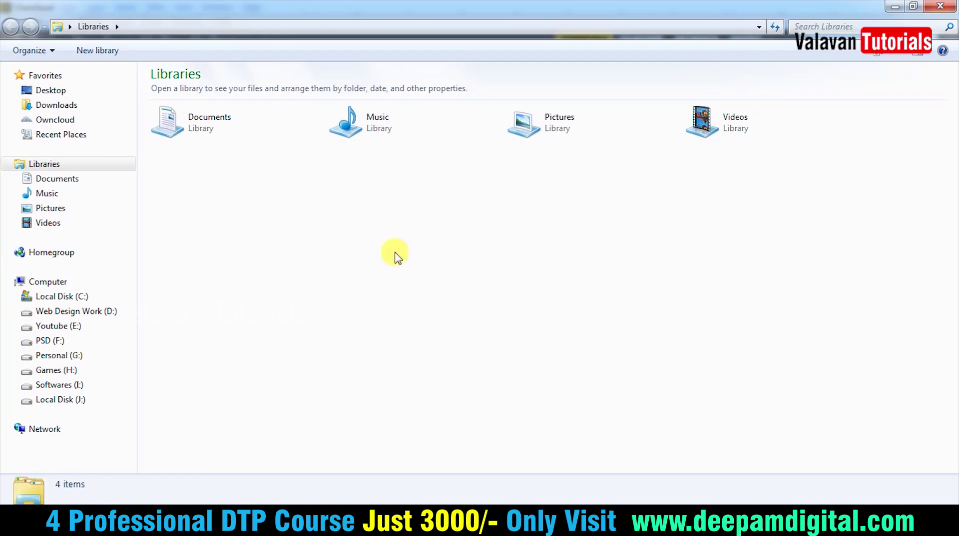
Step: Open 001dddd.psd and god.psd from the Downloads folder in Photoshop and dismiss the missing-font warning
left_click(71, 105)
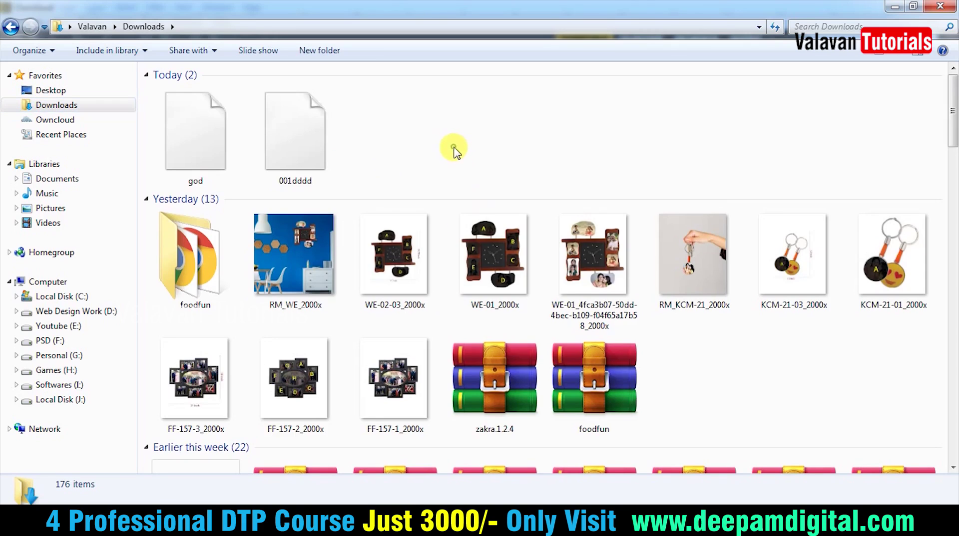
left_click(316, 165)
left_click(194, 157, "ctrl")
key("Return")
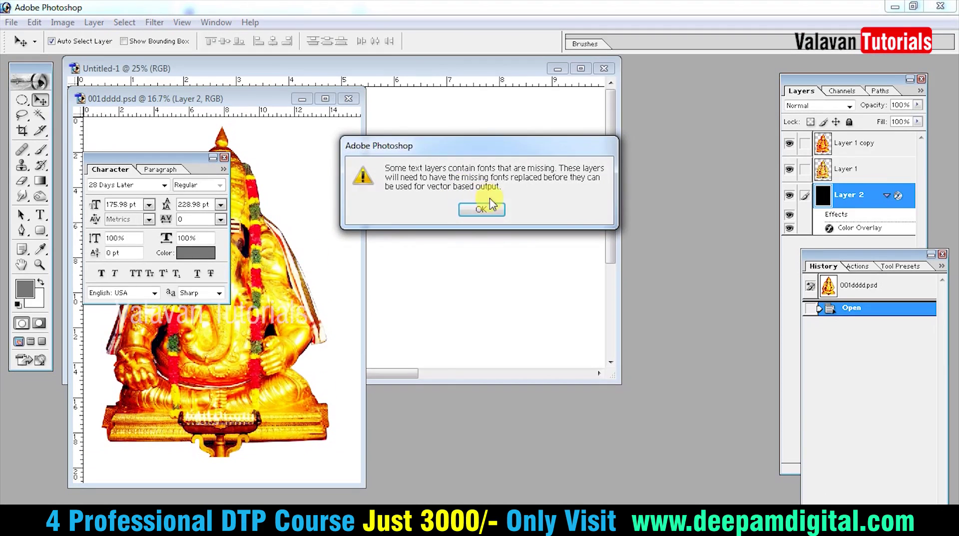
left_click(492, 205)
left_click(316, 243)
key("Tab")
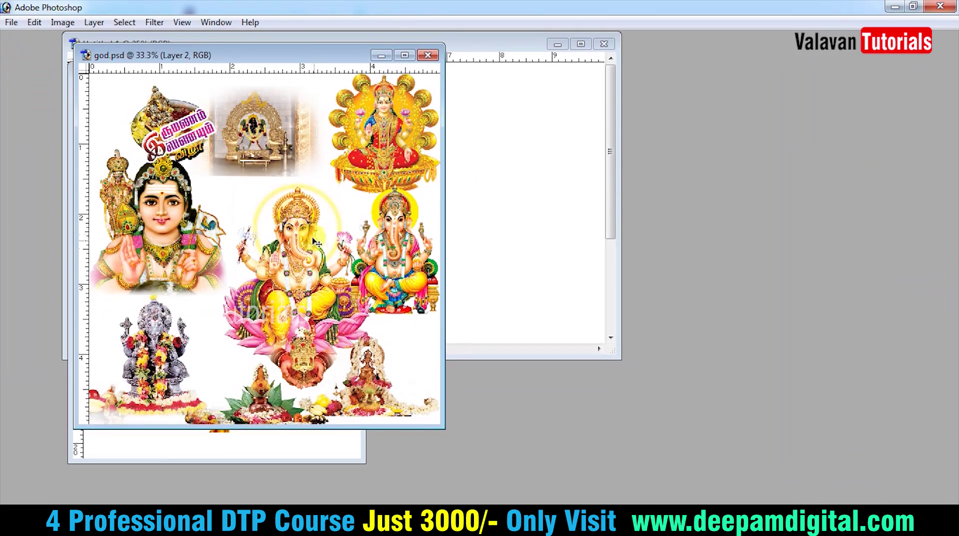
Step: Copy the lotus-seated Ganesha artwork with its halo from god.psd into the middle of the new document
left_click_drag(168, 212, 215, 190)
key("ctrl+z")
left_click_drag(308, 294, 287, 246)
left_click_drag(371, 271, 352, 264)
left_click_drag(273, 250, 262, 253)
left_click_drag(360, 260, 367, 263)
left_click_drag(243, 266, 278, 272)
key("f")
left_click_drag(363, 263, 500, 303)
Step: Enlarge the Ganesha artwork with Free Transform so that it fills most of the canvas height
key("ctrl+t")
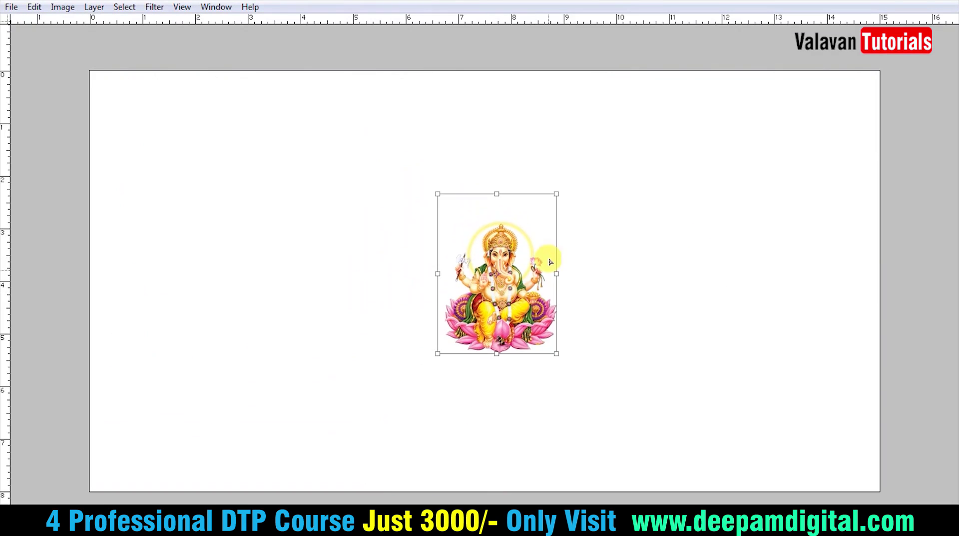
left_click_drag(556, 194, 653, 171)
double_click(580, 234)
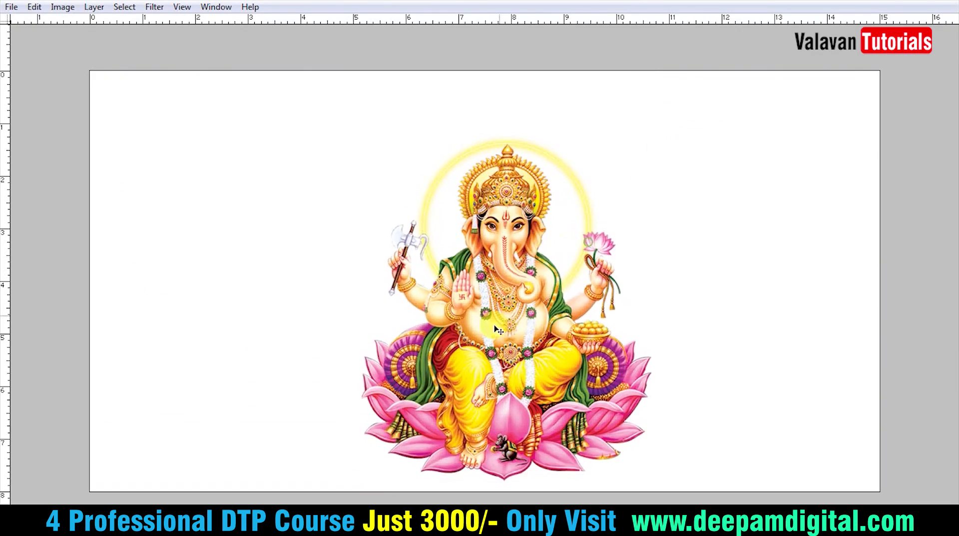
Step: Select the Background layer and fill it with medium grey behind the Ganesha artwork
right_click(719, 230)
left_click(742, 239)
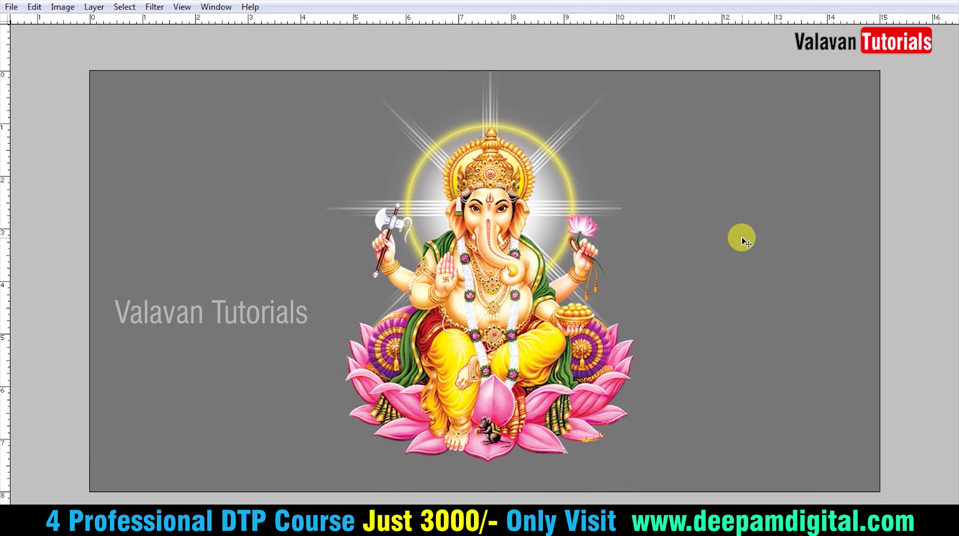
key("Tab")
key("Tab")
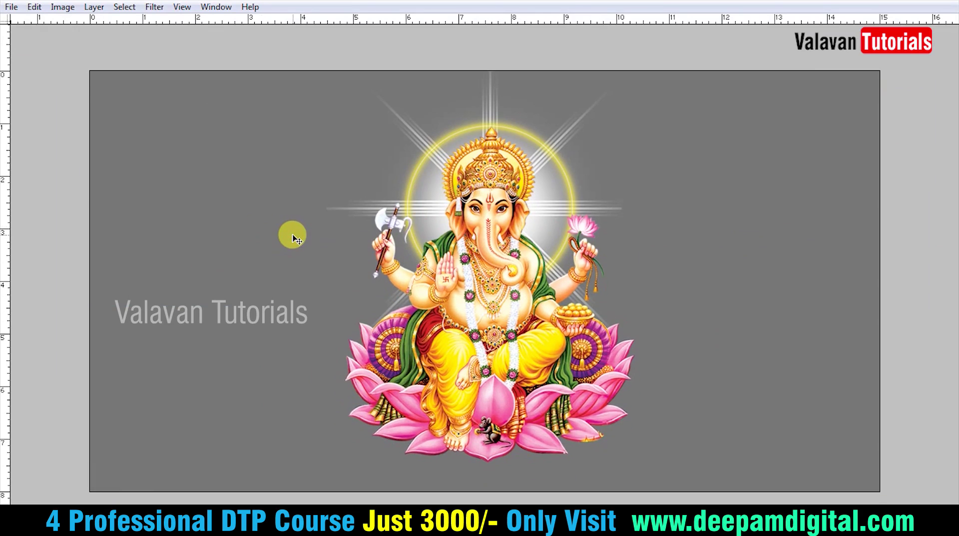
key("Tab")
left_click_drag(306, 193, 627, 300)
key("Return")
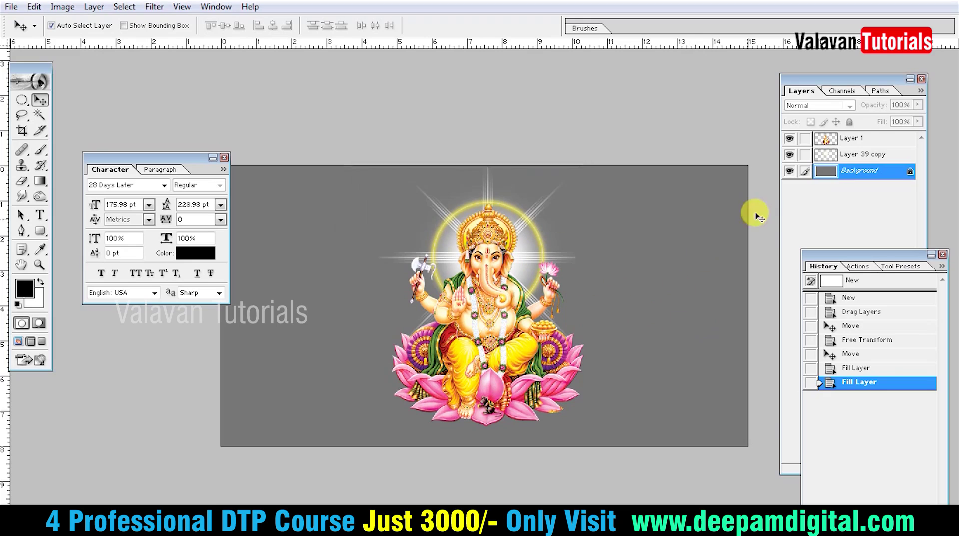
Step: Select Layer 1 with its linked glow layer, scale the Ganesha artwork down slightly and centre it on the canvas
left_click(793, 158)
left_click(828, 159)
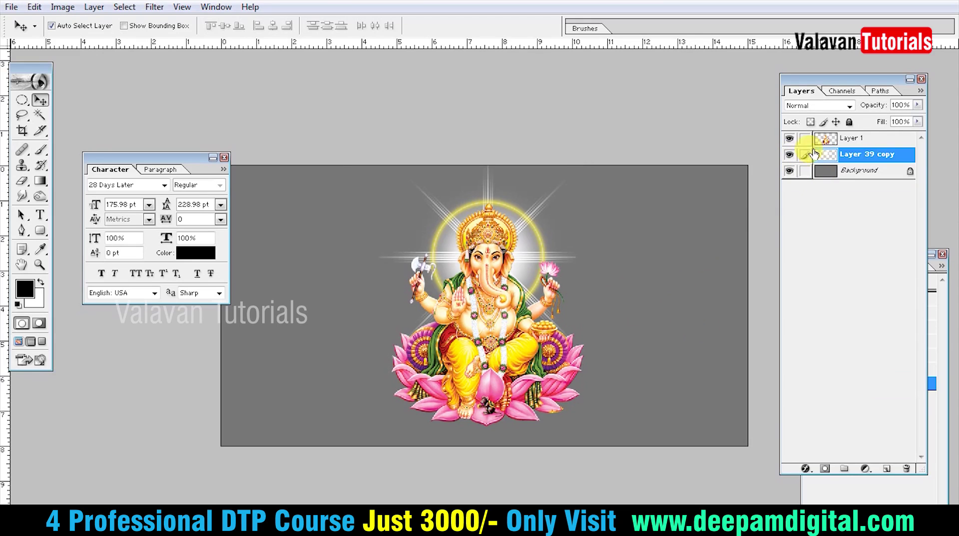
left_click(548, 283)
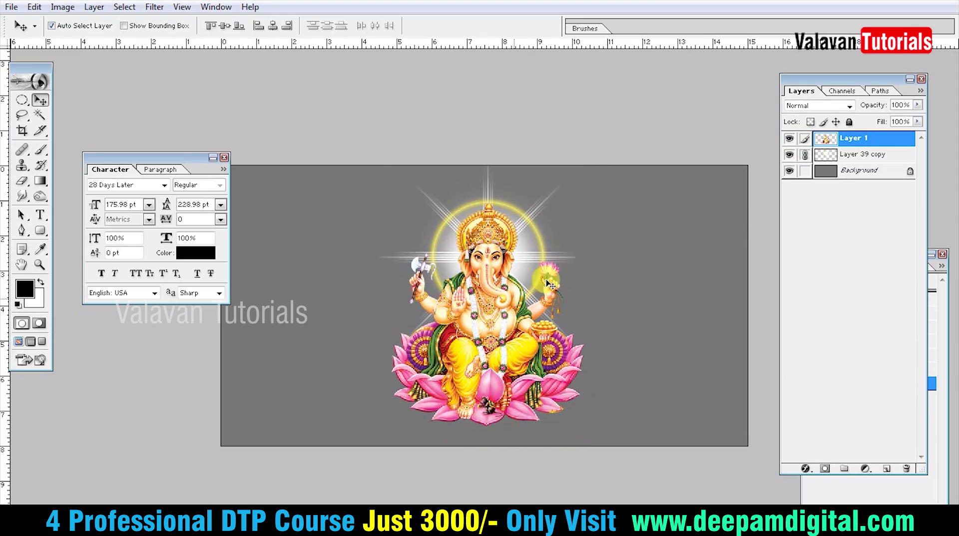
key("ctrl+t")
left_click_drag(579, 149, 550, 187)
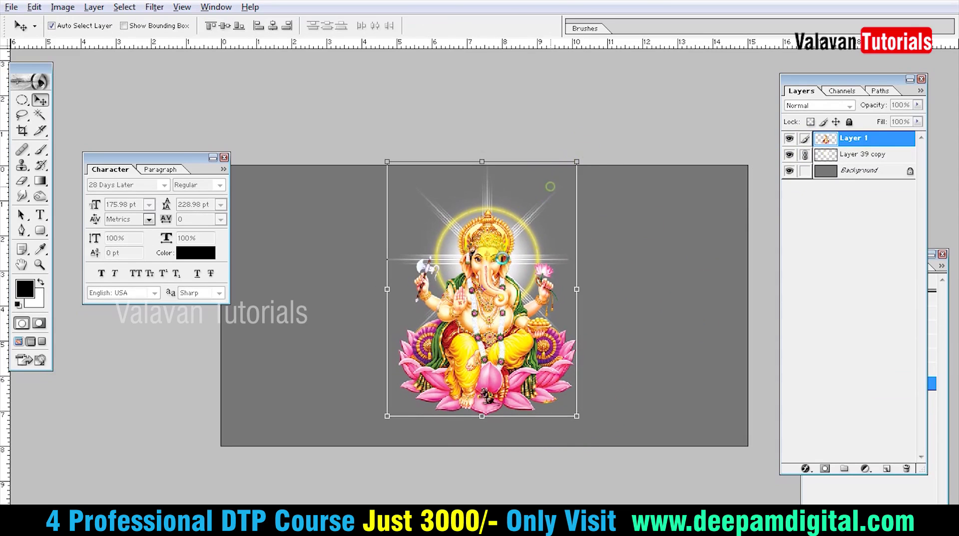
key("Return")
left_click_drag(493, 272, 489, 277)
key("Tab")
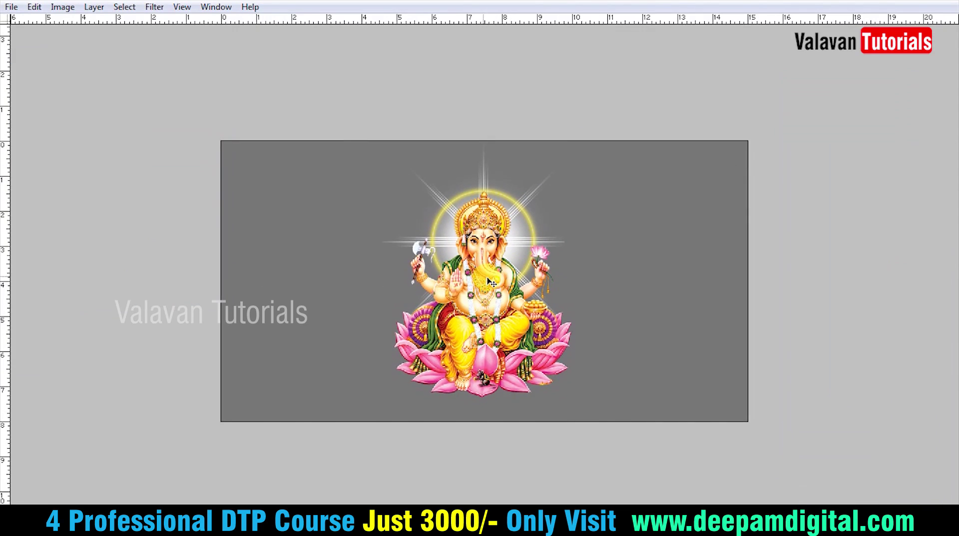
Step: Open the vinayaka-chavithi Telugu wishes image from the Downloads folder as its own document in Photoshop
left_click(119, 517)
scroll(529, 364, "down", 18)
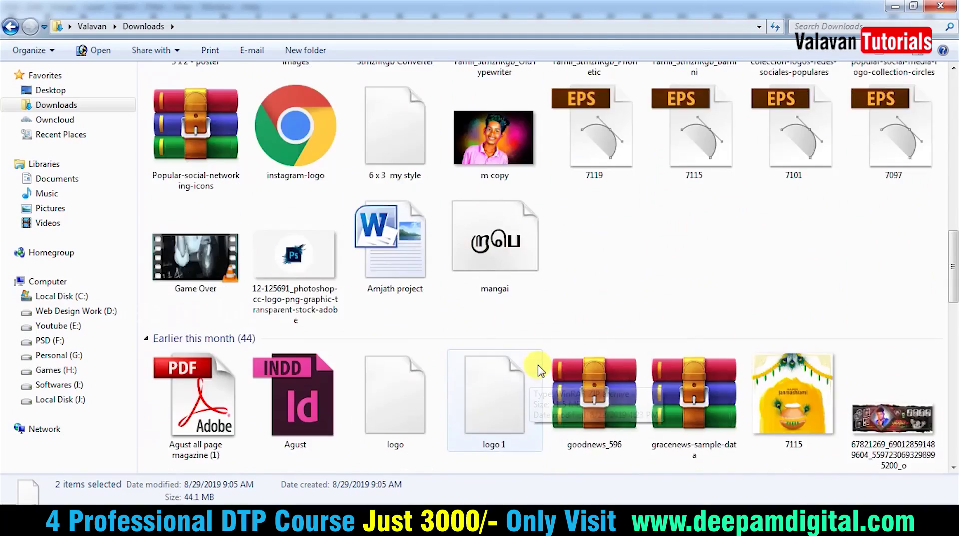
scroll(577, 366, "down", 12)
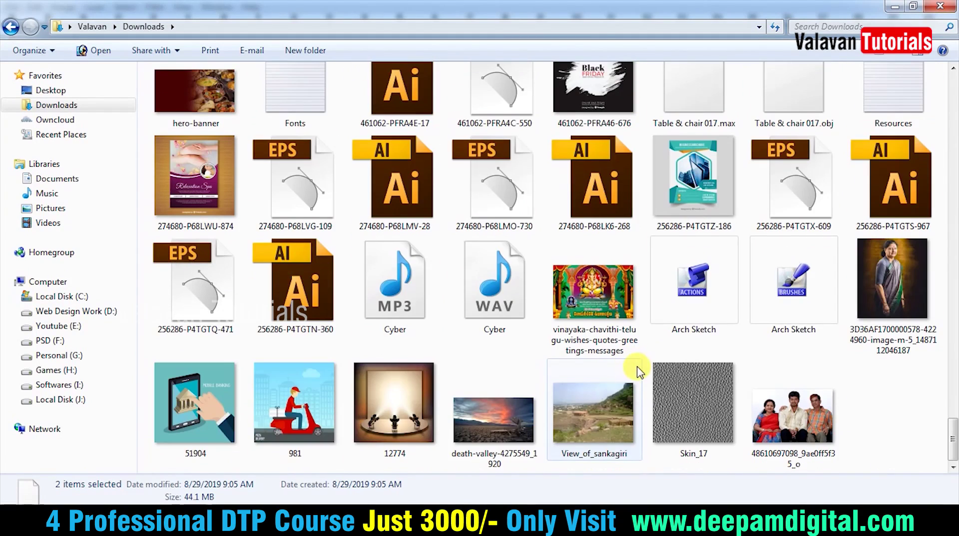
left_click_drag(597, 302, 301, 345)
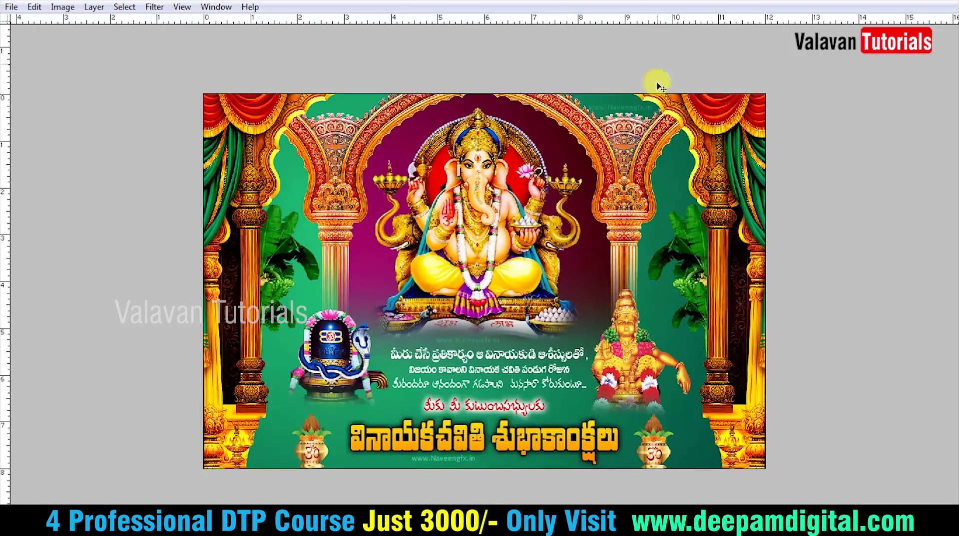
Step: Start a Pen tool path at the top of the right-hand outer arch and trace its first yellow scallop to the corner
left_click_drag(599, 77, 877, 244)
left_click(686, 254)
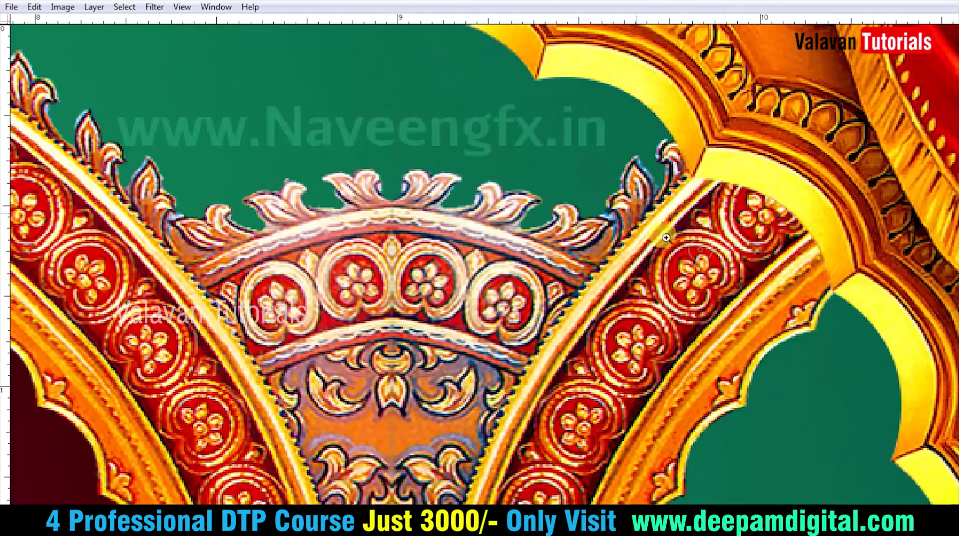
left_click(662, 234)
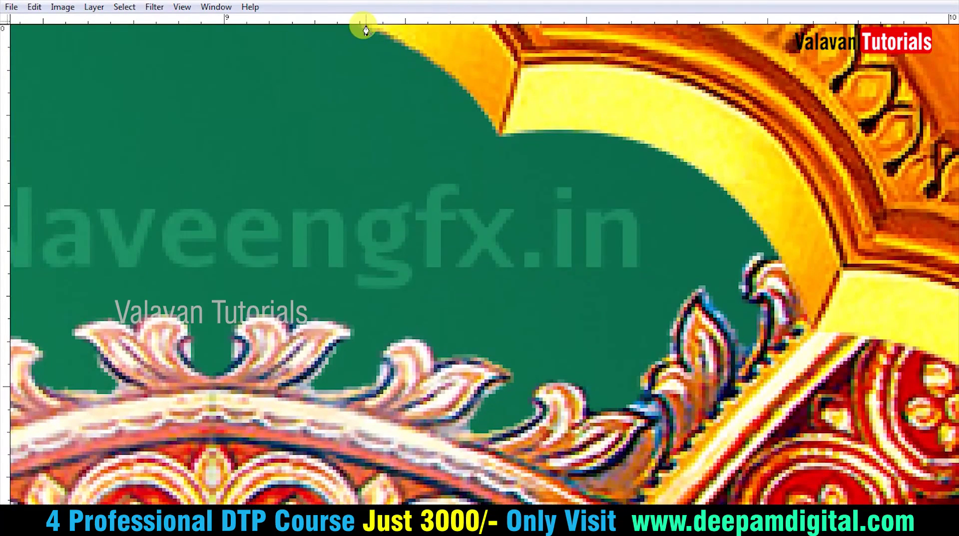
left_click_drag(501, 138, 533, 210)
left_click(497, 131, "alt")
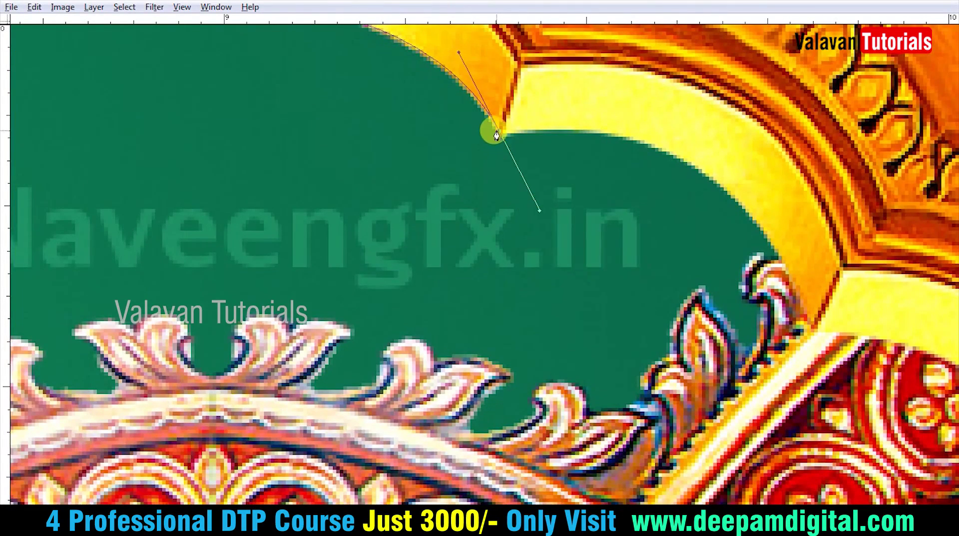
Step: Continue the path along the arch's next two scallops to the corner where the inner arch's orange trim ends
left_click_drag(689, 198, 531, 159)
left_click_drag(591, 176, 670, 290)
left_click(654, 284)
left_click_drag(734, 328, 514, 216)
left_click_drag(712, 398, 720, 457)
left_click_drag(702, 348, 682, 182)
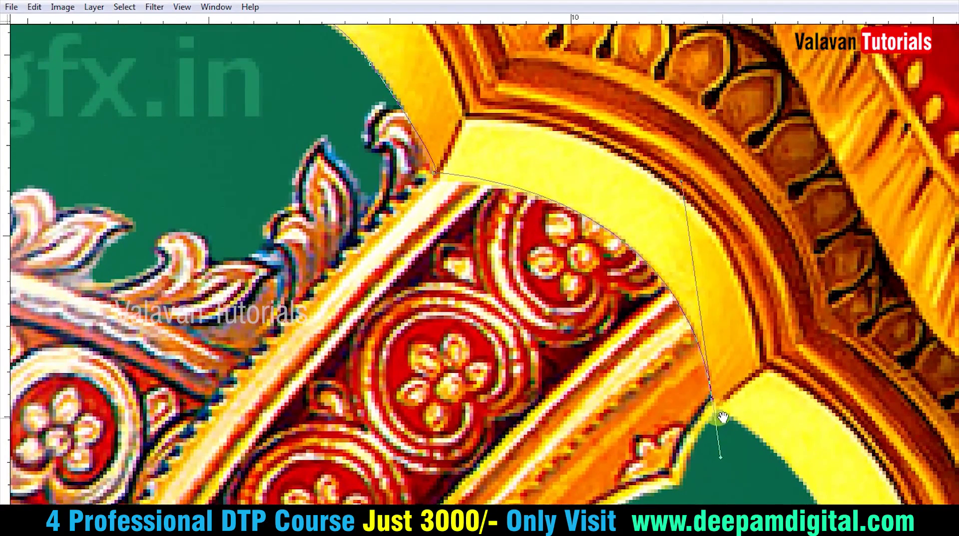
left_click_drag(723, 417, 562, 232)
left_click(553, 221, "alt")
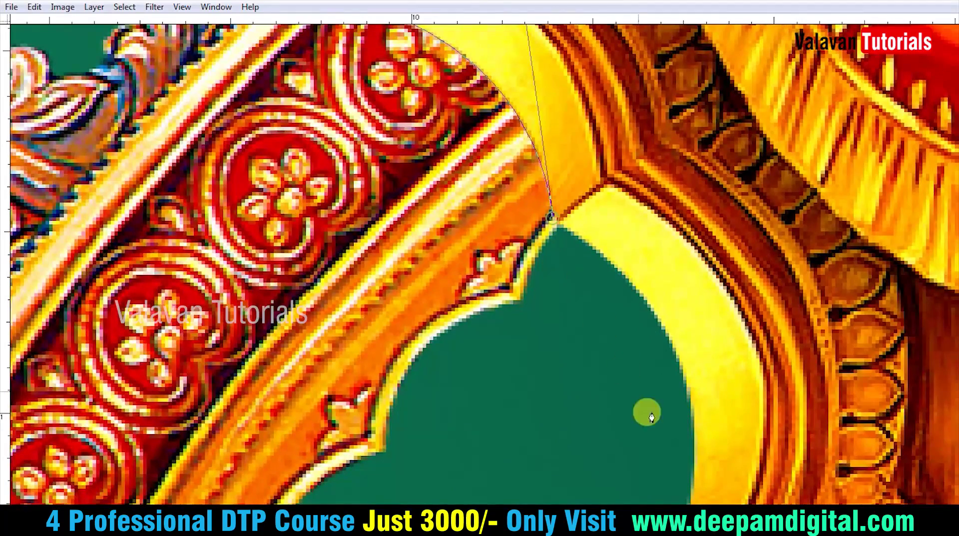
Step: Extend the path around the wide outward bulge of the arch's yellow edge beside the green background
left_click_drag(667, 423, 656, 241)
left_click_drag(663, 374, 681, 370)
left_click_drag(682, 334, 747, 154)
left_click_drag(694, 408, 632, 229)
left_click(604, 196)
left_click_drag(679, 384, 666, 328)
key("ctrl+z")
left_click_drag(674, 388, 694, 391)
left_click_drag(682, 431, 700, 285)
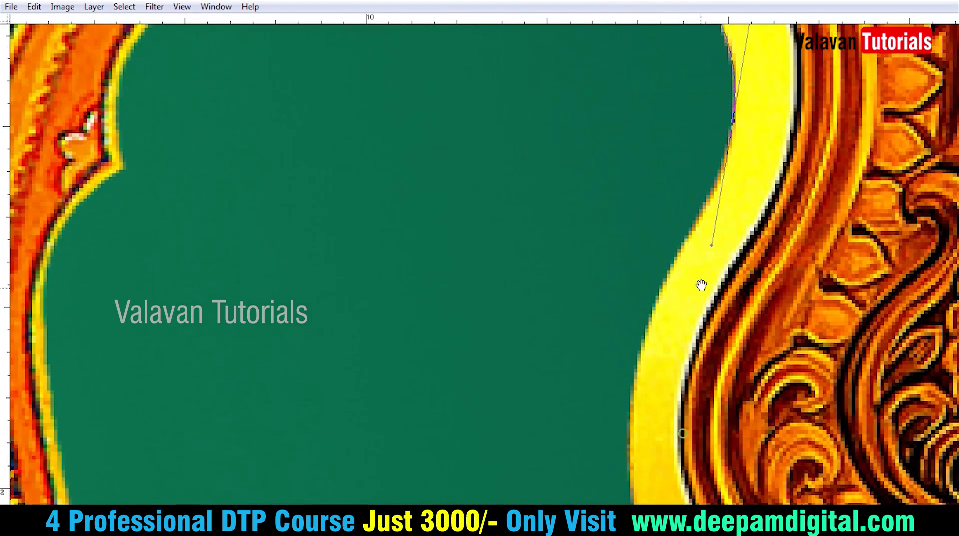
Step: Carry the path down the arch's S-shaped lower curve to the corner above the banana leaf
left_click_drag(641, 377, 636, 481)
left_click_drag(646, 448, 612, 199)
left_click_drag(724, 412, 806, 482)
left_click(644, 345)
left_click_drag(645, 348, 570, 330)
left_click_drag(608, 134, 605, 139)
left_click_drag(727, 410, 586, 170)
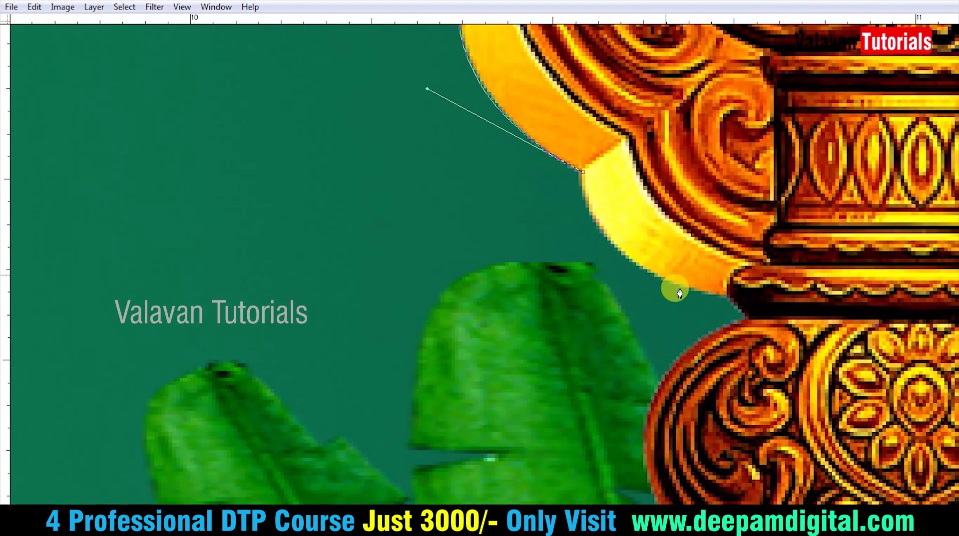
Step: Trace the arch's last small yellow scallop down to the pillar capital, bending the segment to follow its edge
left_click_drag(727, 294, 827, 333)
key("ctrl+z")
left_click(583, 170, "alt")
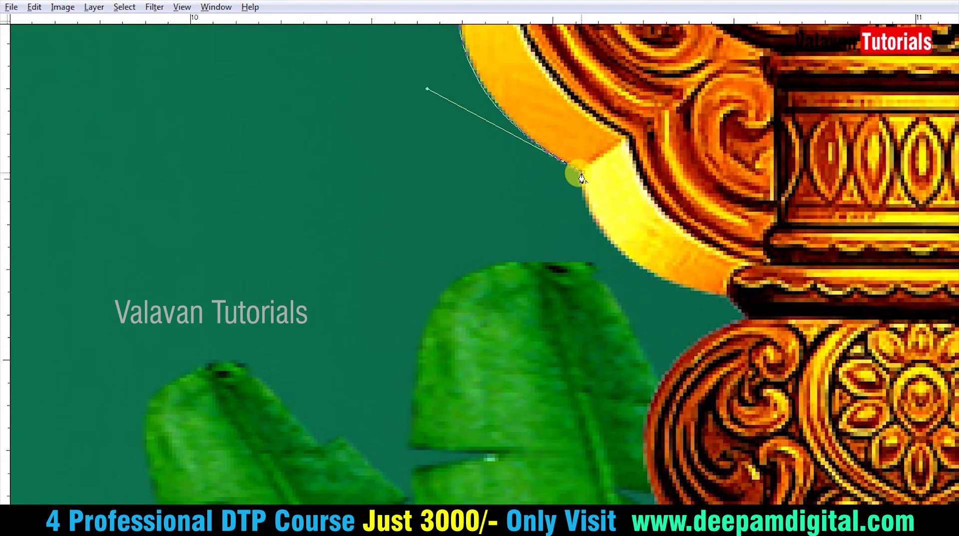
left_click_drag(718, 295, 801, 332)
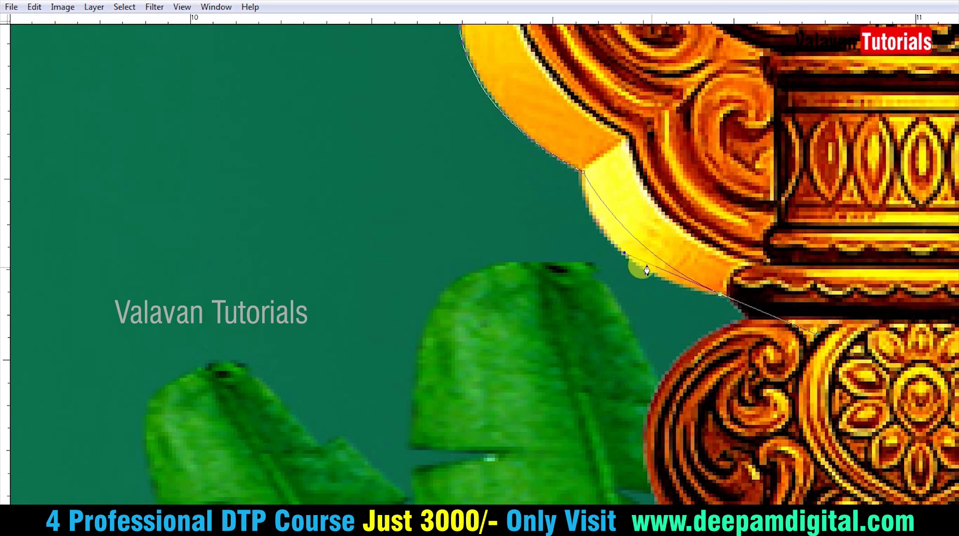
left_click_drag(623, 253, 567, 265)
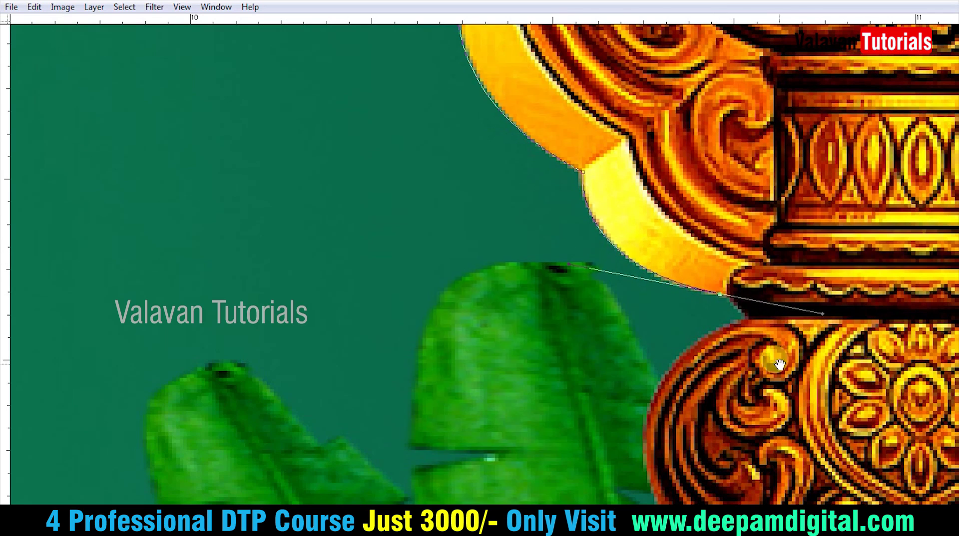
Step: Trace the notch and carved scroll of the pillar's upper capital down to the start of the fluted shaft
left_click_drag(766, 358, 651, 241)
left_click(630, 204)
left_click_drag(624, 294, 606, 230)
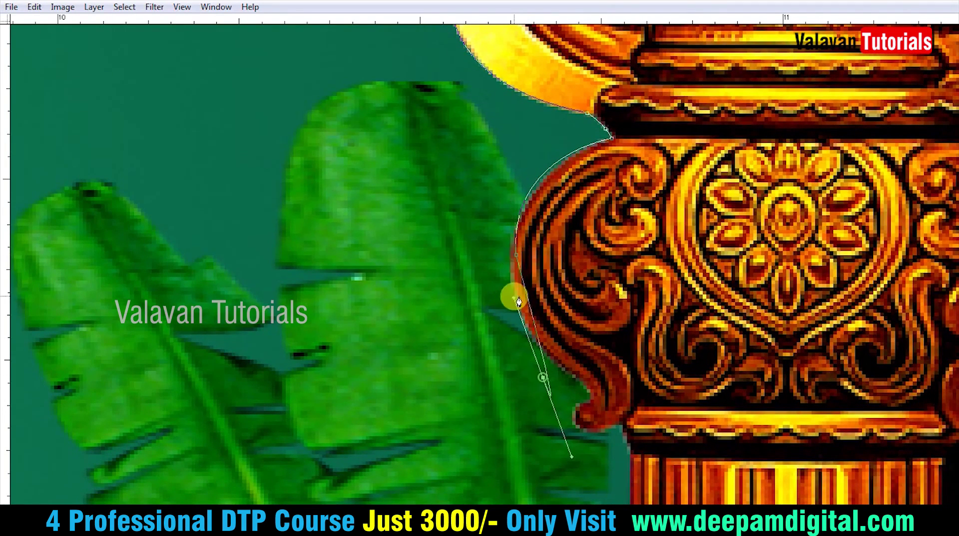
left_click_drag(571, 374, 644, 445)
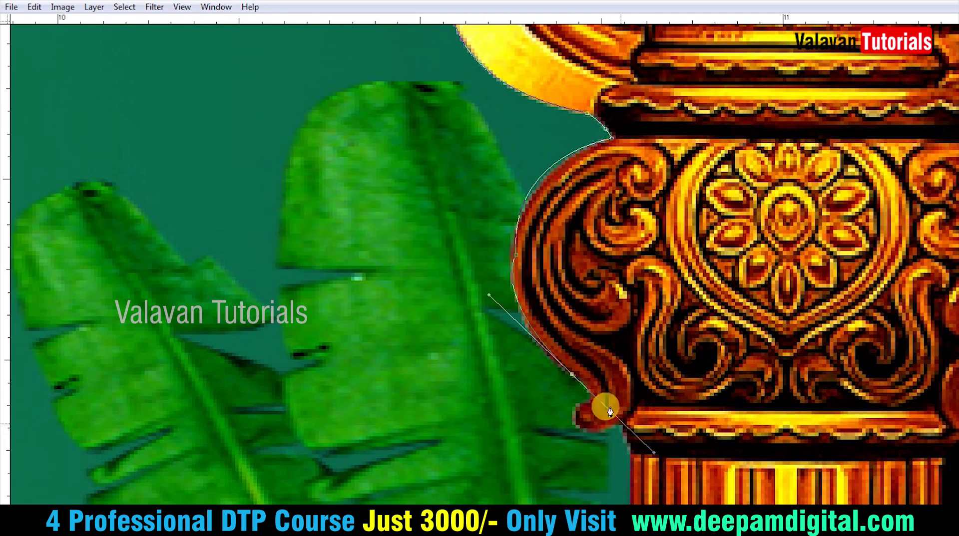
left_click(569, 371, "alt")
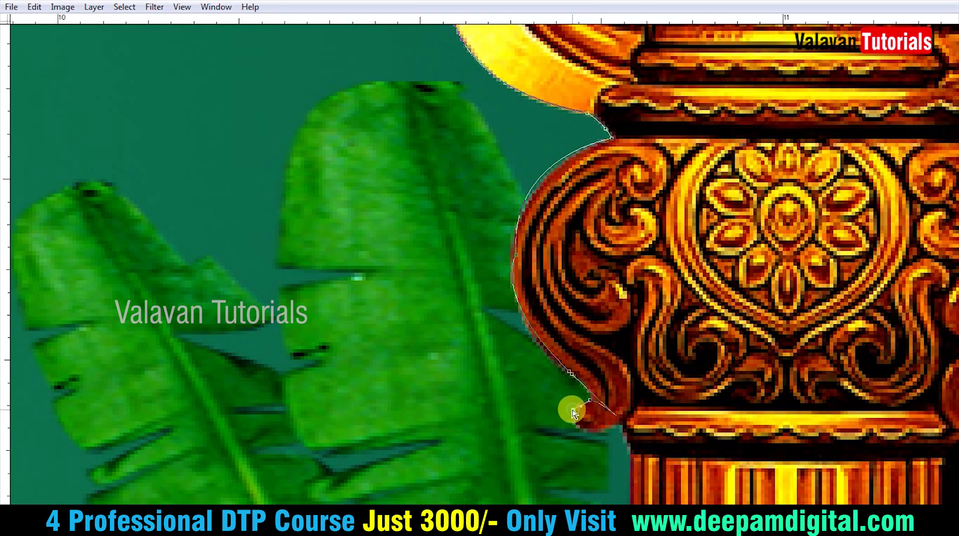
left_click(592, 402)
left_click(631, 445)
Step: Run the path straight down the edge of the fluted pillar shaft to the lower carved ornament
left_click_drag(630, 444, 590, 10)
left_click_drag(595, 373, 593, 40)
left_click_drag(598, 330, 563, 30)
left_click_drag(575, 349, 543, 20)
left_click_drag(522, 372, 545, 72)
left_click_drag(544, 376, 562, 220)
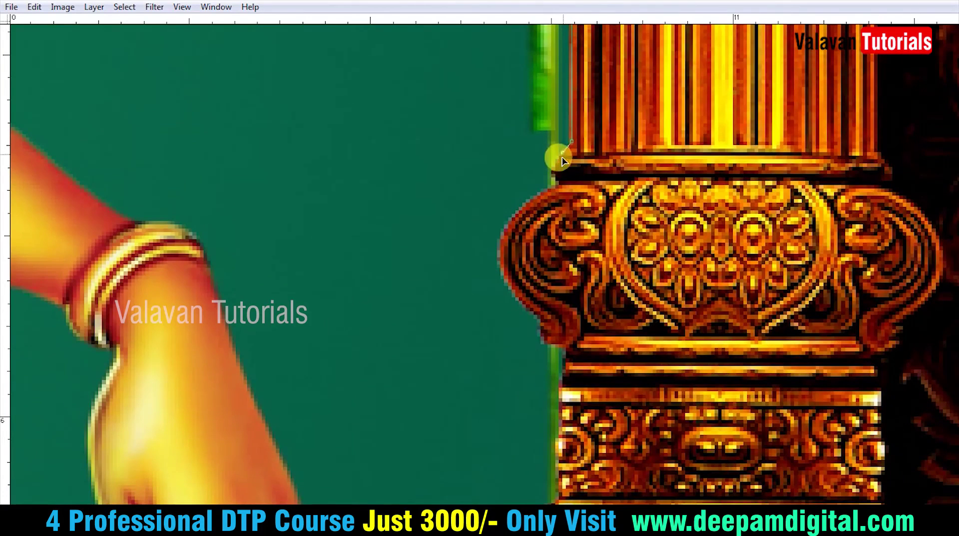
Step: Outline the scroll edge of the pillar's lower carved ornament with closely spaced anchor points
left_click(514, 224)
left_click(502, 258)
left_click(510, 288)
left_click(529, 309)
left_click(541, 319)
left_click(563, 352)
left_click(562, 379)
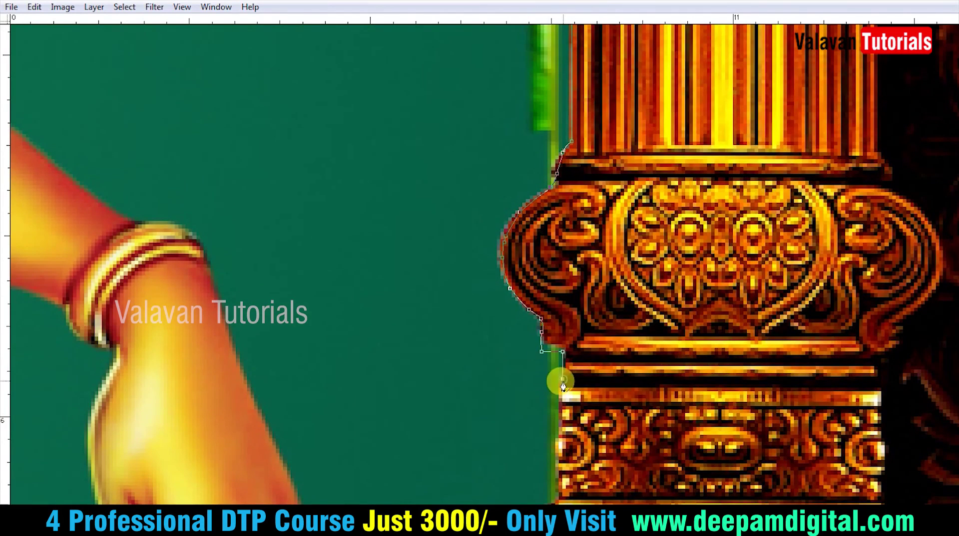
Step: Extend the path along the carved band, the ledge and the bulging flower-carved base of the pillar
left_click_drag(563, 385, 565, 200)
left_click(562, 313)
left_click_drag(543, 324, 529, 337)
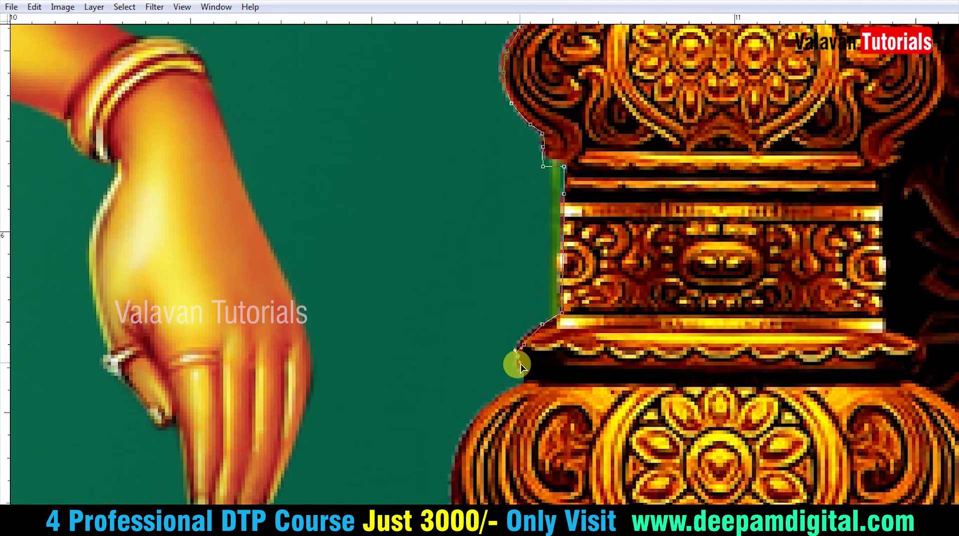
left_click_drag(497, 425, 516, 263)
left_click_drag(475, 313, 517, 441)
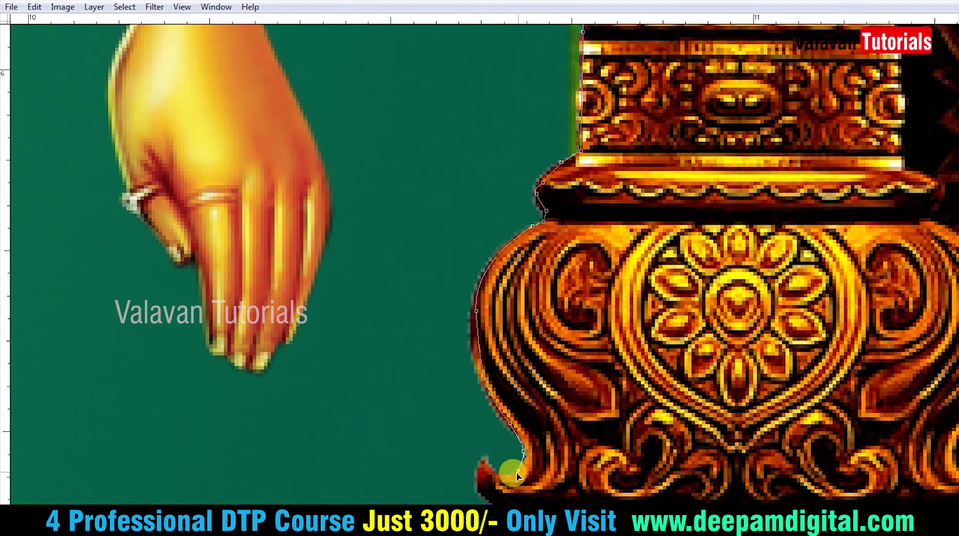
Step: Trace the foot of the carved base and the stepped ledge of the yellow pedestal below it
left_click_drag(481, 467, 451, 120)
left_click_drag(470, 160, 494, 180)
scroll(479, 189, "down", 3)
left_click(473, 168)
left_click(572, 252)
scroll(574, 209, "down", 4)
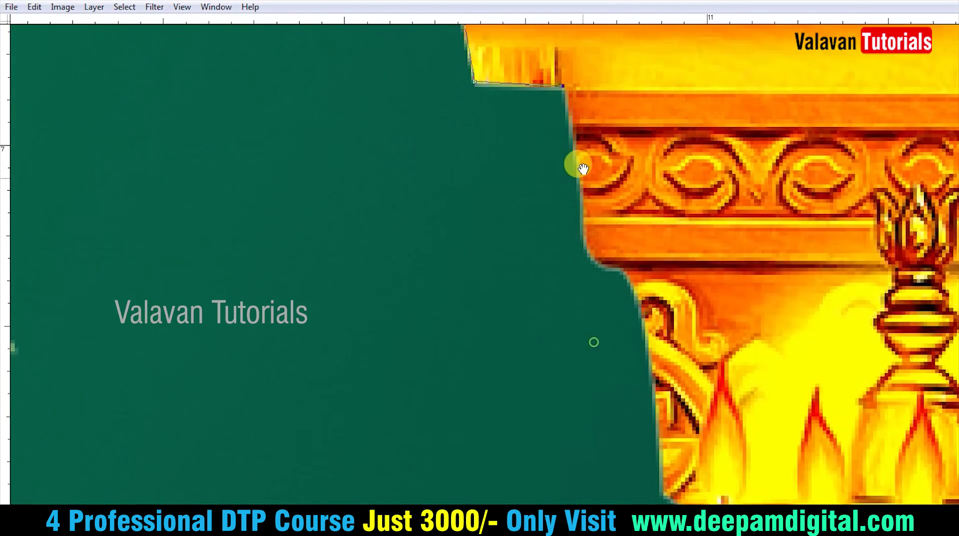
Step: Continue the path down the curved edge of the yellow lamp pedestal toward the image's lower edge
left_click_drag(579, 197, 611, 149)
left_click_drag(637, 304, 641, 324)
left_click_drag(648, 342, 657, 349)
left_click_drag(690, 382, 696, 396)
left_click_drag(707, 428, 709, 435)
left_click_drag(700, 382, 634, 207)
left_click_drag(677, 454, 678, 482)
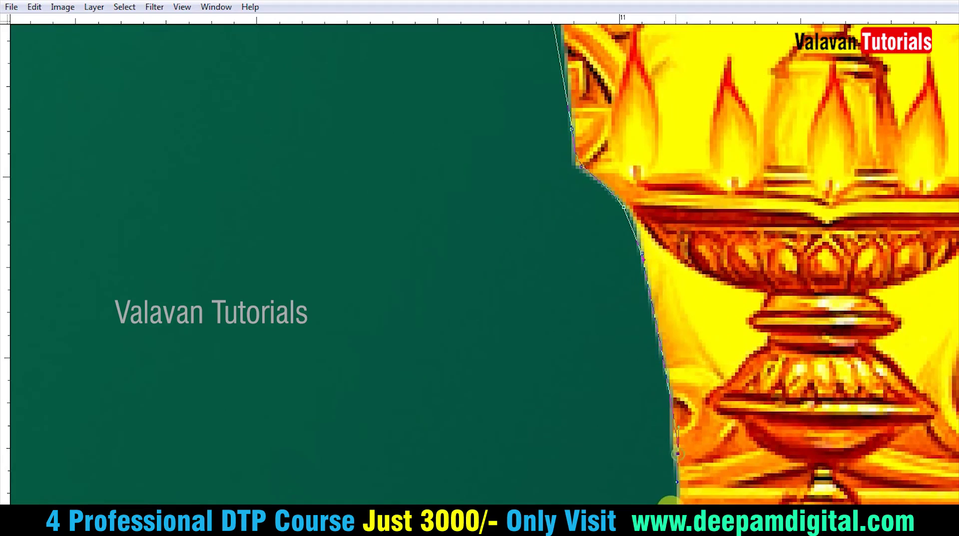
Step: Close the path outside the canvas around the right-hand pillar and curtain, and convert it to a selection
key("ctrl+0")
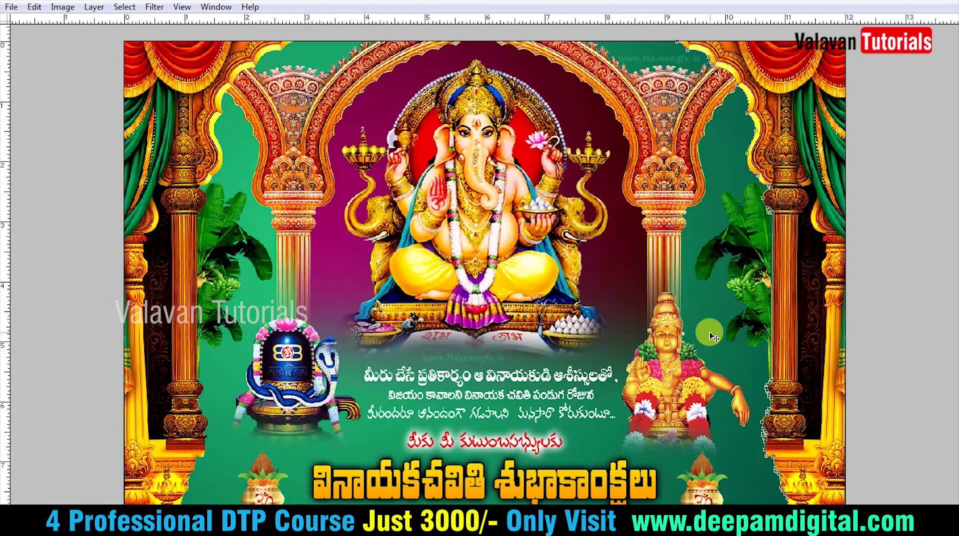
key("ctrl+minus")
left_click_drag(659, 445, 701, 449)
left_click_drag(756, 425, 777, 381)
left_click_drag(775, 233, 772, 193)
left_click_drag(731, 122, 698, 105)
left_click_drag(653, 94, 619, 96)
key("ctrl+Return")
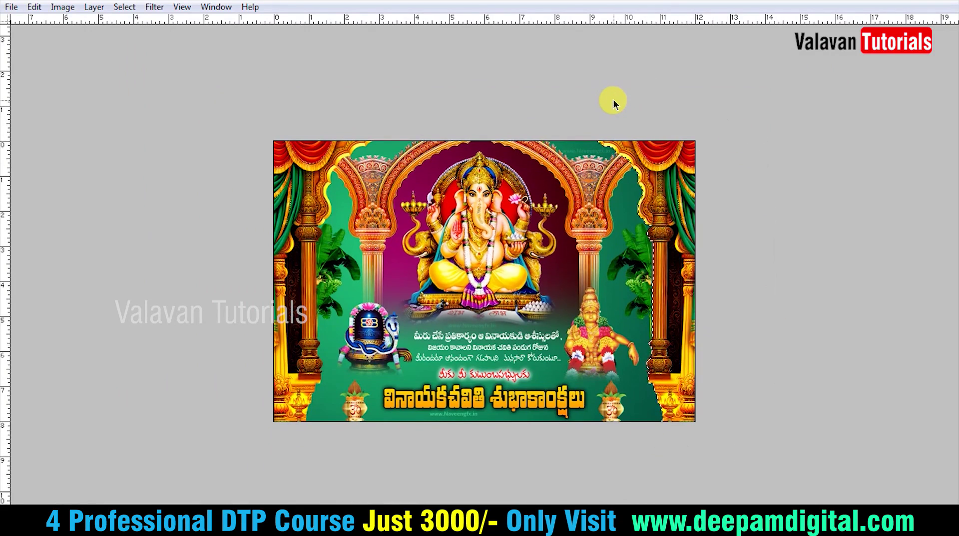
Step: Feather the selection by 2 and copy the selected pillar and curtain to a new layer
key("ctrl+alt+d")
type("2")
key("Return")
key("ctrl+j")
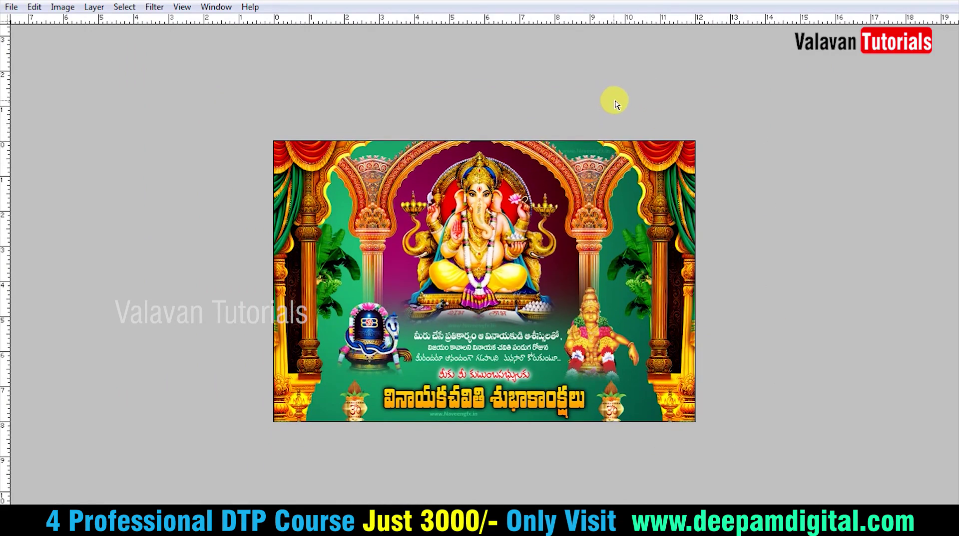
key("v")
left_click_drag(655, 161, 619, 154)
key("ctrl+z")
Step: Set the image's resolution to 300 pixels/inch
key("ctrl+alt+i")
type("3")
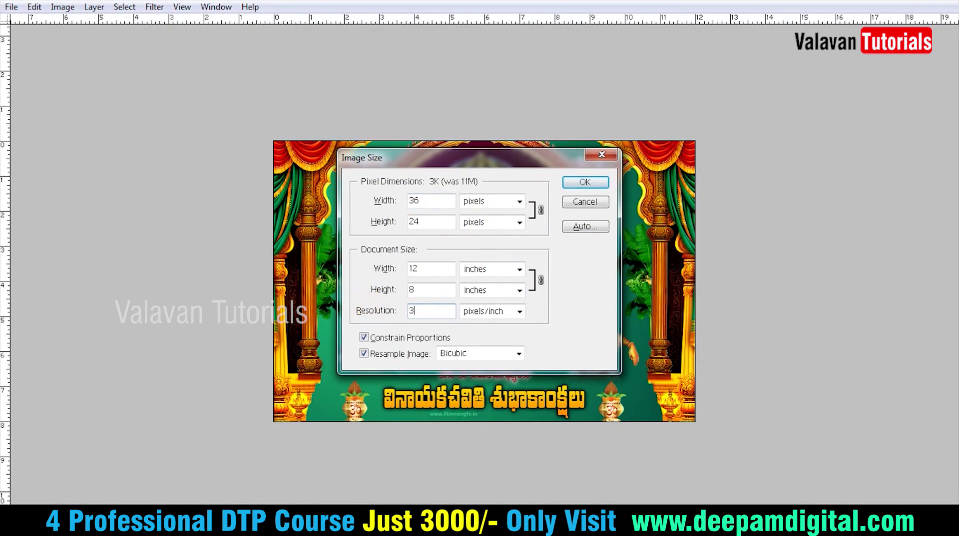
type("00")
key("Return")
key("ctrl+0")
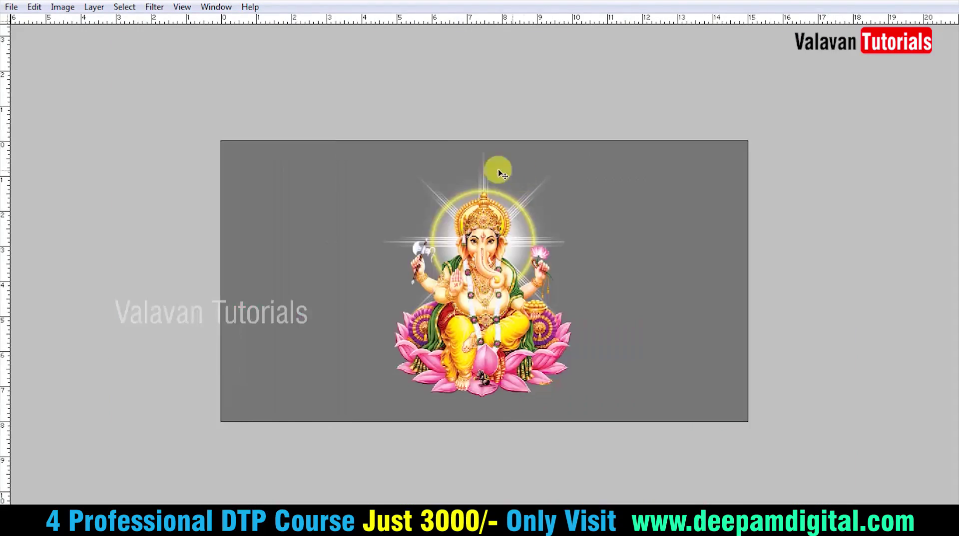
Step: Place the cut-out pillar at both ends of the banner, flipping the left copy horizontally, and move the Ganesha artwork slightly up
left_click_drag(544, 185, 286, 166)
key("ctrl+t")
right_click(349, 152)
left_click(402, 318)
key("Return")
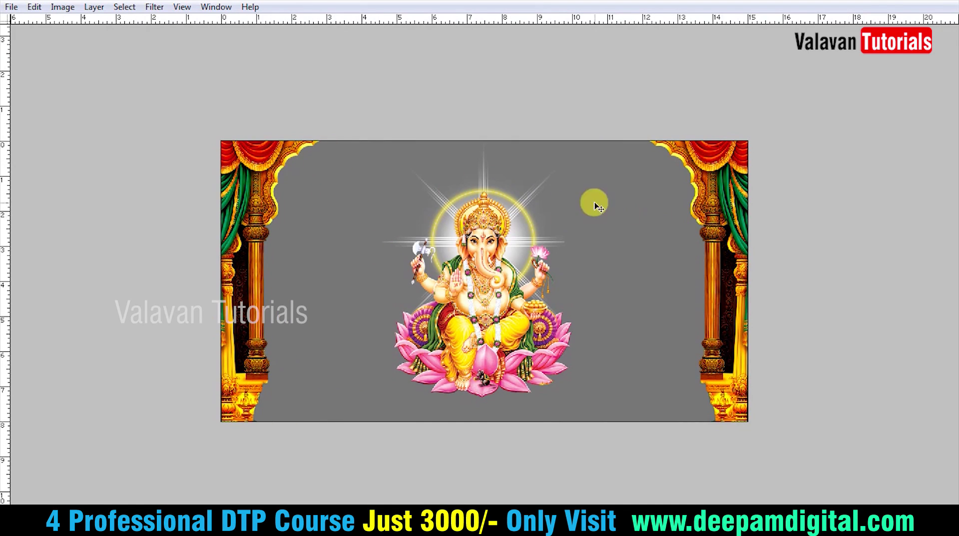
left_click_drag(476, 307, 478, 297)
Step: Add the placeholder text "FDSA" over the banner's lower part and set its font to RGB_0001
key("t")
left_click(403, 394)
type("FDSA")
key("ctrl+a")
key("ctrl+t")
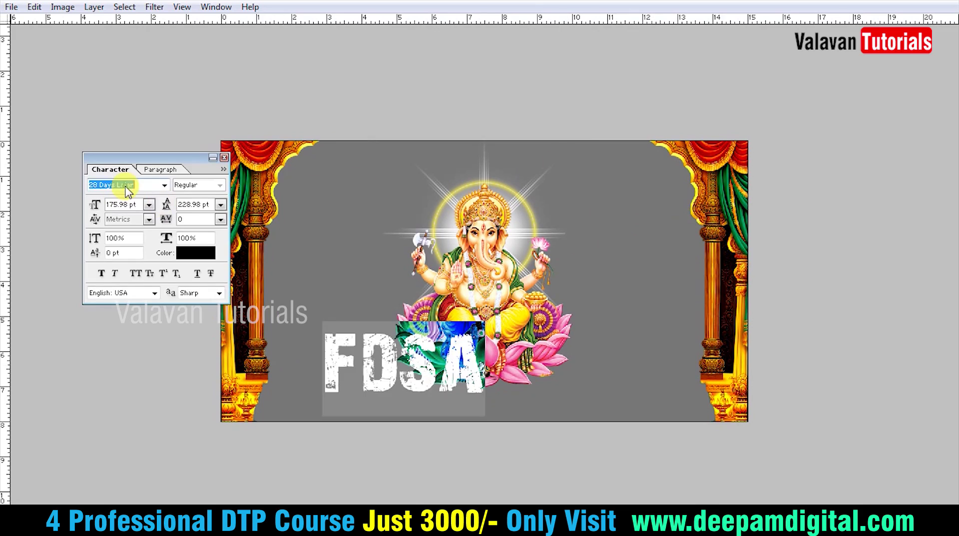
left_click(128, 190)
type("RGB")
key("Return")
Step: Start the Keyman Tamil keyboard and replace the placeholder text with "விநாயகர் சதுர்த்தி"
key("super")
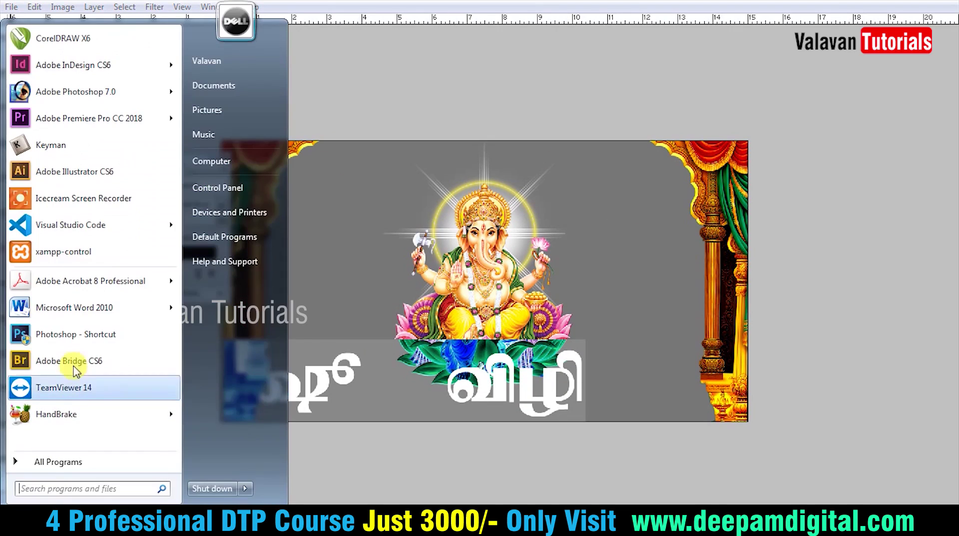
left_click(55, 139)
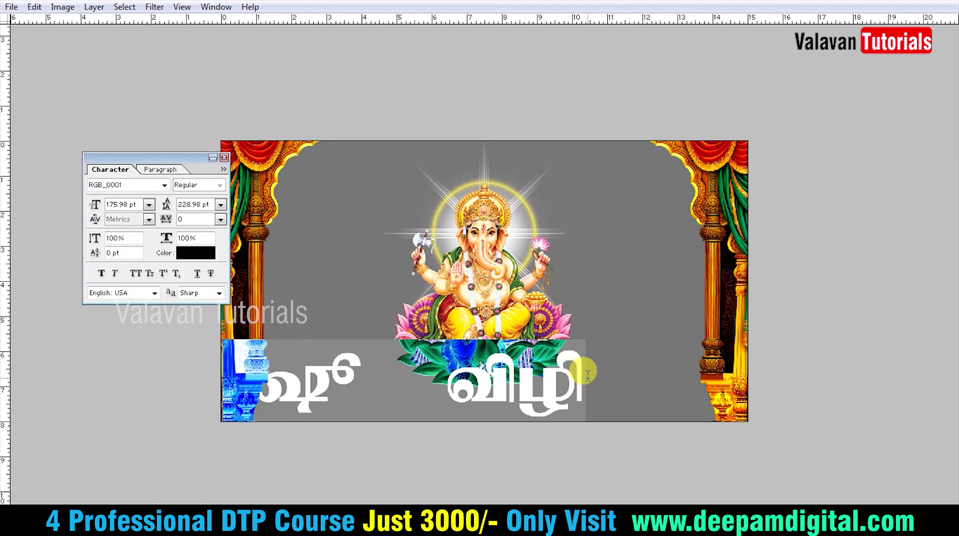
type("மிஸ்ரீள")
key("ctrl+a")
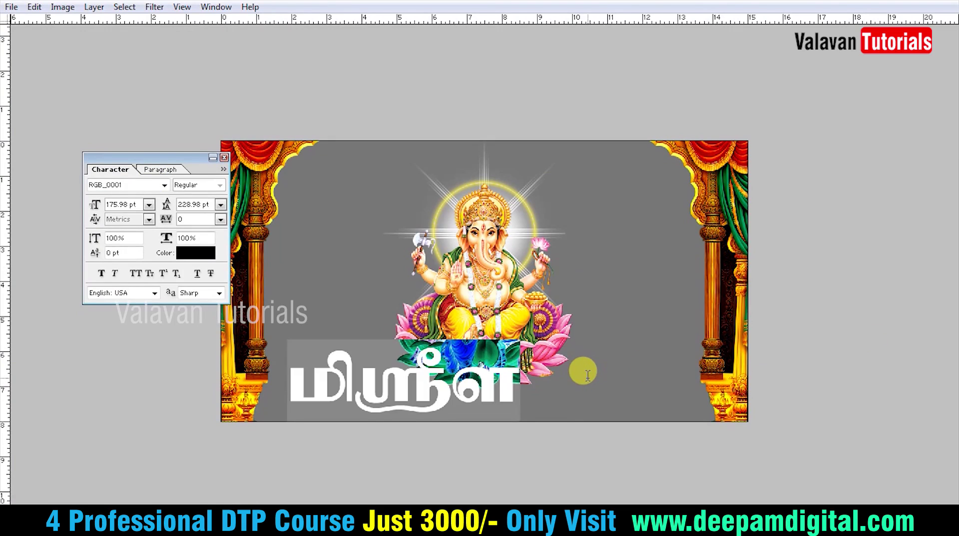
type("விநாயகர் சதுர்த")
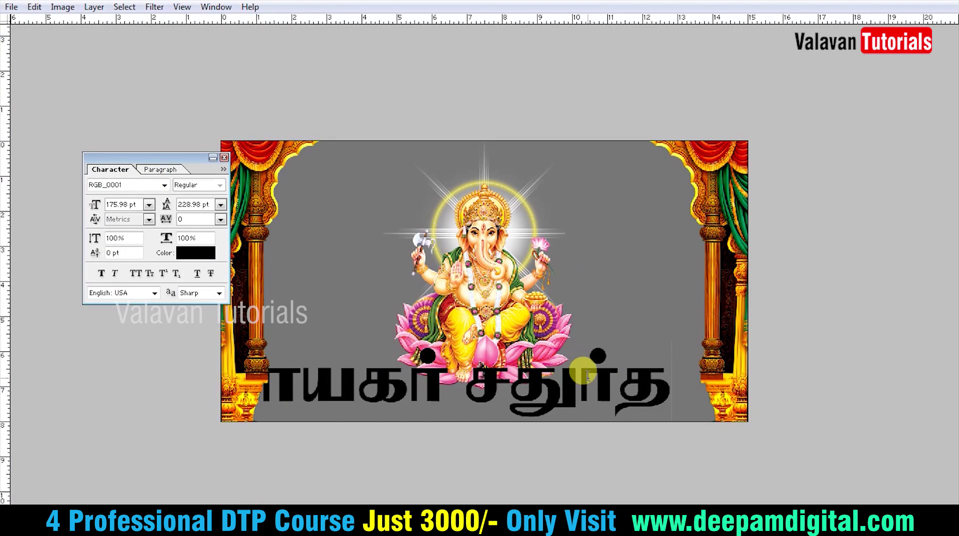
type("தி")
Step: Scale the "விநாயகர் சதுர்த்தி" text down with Free Transform to about 85 pt
key("ctrl+t")
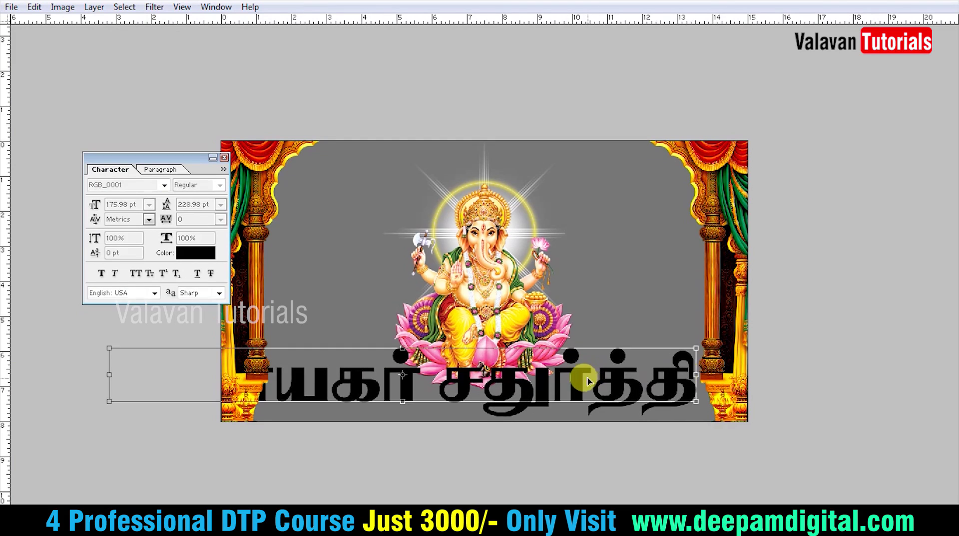
left_click_drag(696, 350, 542, 364)
key("Return")
Step: Add a separate text line reading "நல்வாழ்த்துகள்" above the "விநாயகர் சதுர்த்தி" line
left_click(392, 315)
type("க்ஷீ வழி")
key("ctrl+a")
type("நல்வாழ்த்துகள")
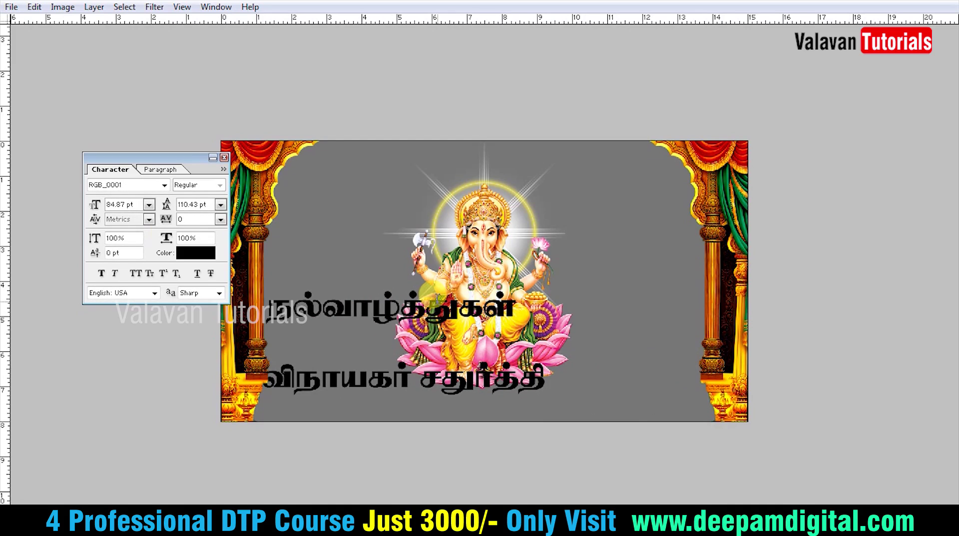
Step: Set the "நல்வாழ்த்துகள்" line's font to RGB_0045 and move it directly beneath the "விநாயகர் சதுர்த்தி" line
key("Down")
key("Down")
key("Down")
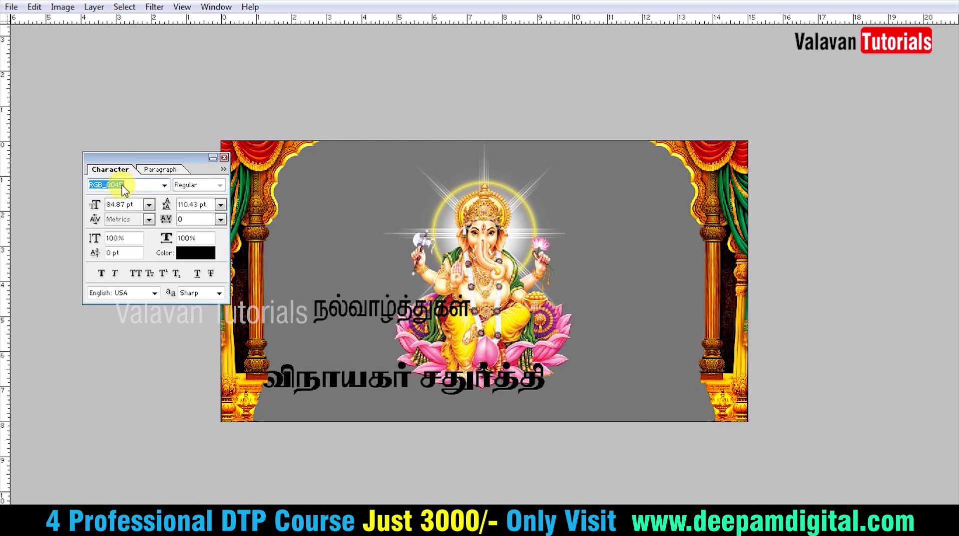
left_click_drag(364, 285, 392, 336)
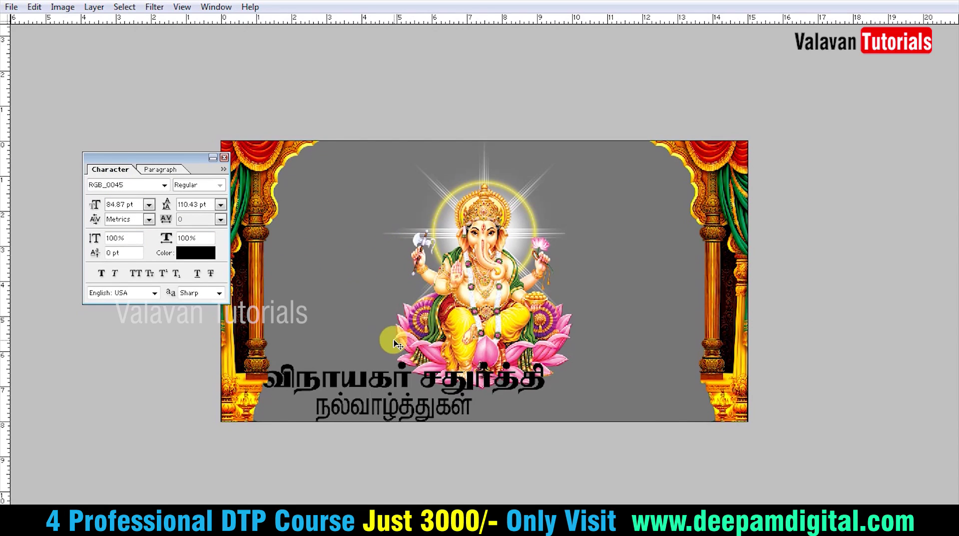
Step: Scale down the two greeting lines with Free Transform, the upper to about 61 pt, and centre them below the Ganesha
key("ctrl+t")
left_click_drag(472, 397, 548, 380)
key("Return")
key("ctrl+t")
left_click_drag(634, 367, 540, 387)
key("Return")
Step: Scale the Ganesha artwork down slightly and position it above the greeting text
left_click(483, 338)
key("ctrl+t")
mouse_move(573, 135)
left_mouse_down()
mouse_move(565, 173)
mouse_move(553, 151)
mouse_move(565, 137)
left_mouse_up()
key("Return")
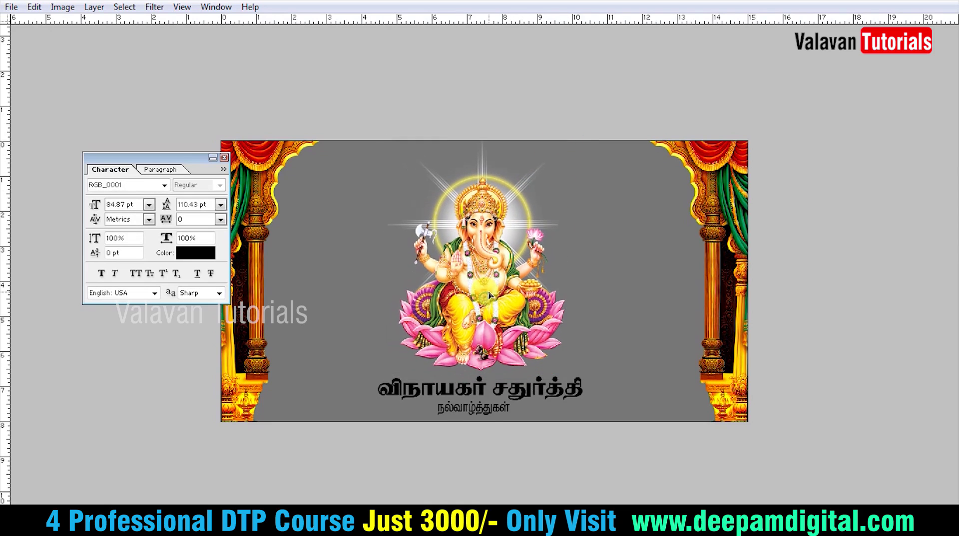
Step: Move both greeting lines slightly up, closer to the Ganesha's lotus
left_click(542, 384)
key("Return")
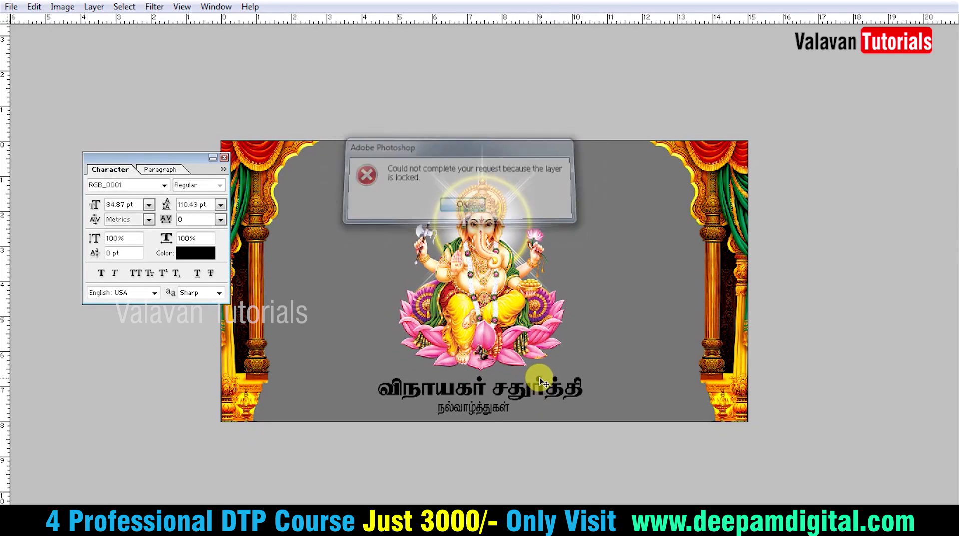
left_click_drag(539, 382, 535, 375)
key("Tab")
key("Tab")
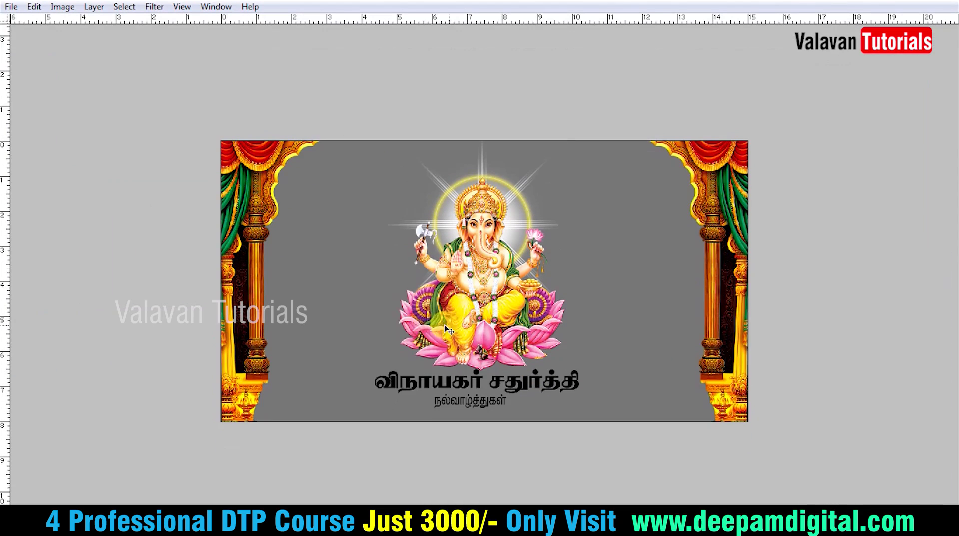
key("Tab")
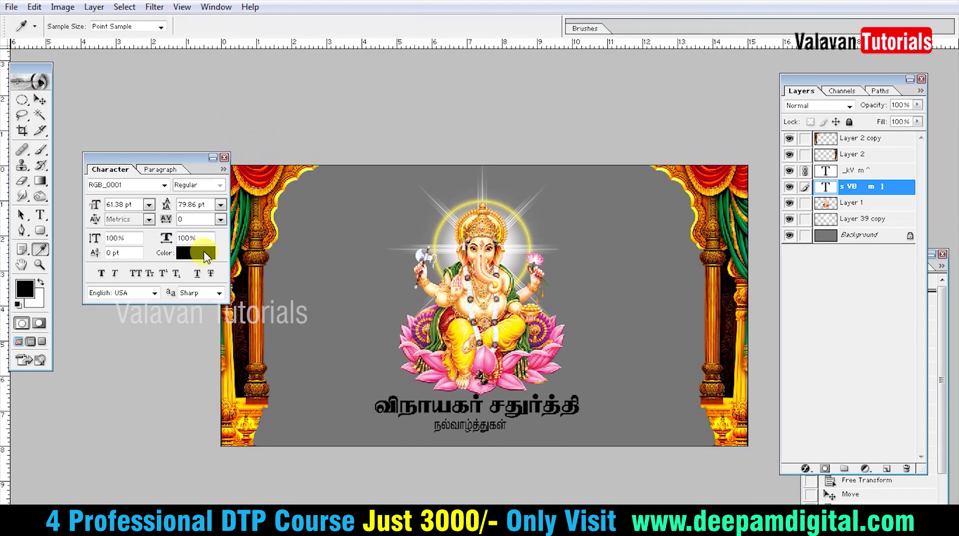
key("v")
key("Tab")
key("Tab")
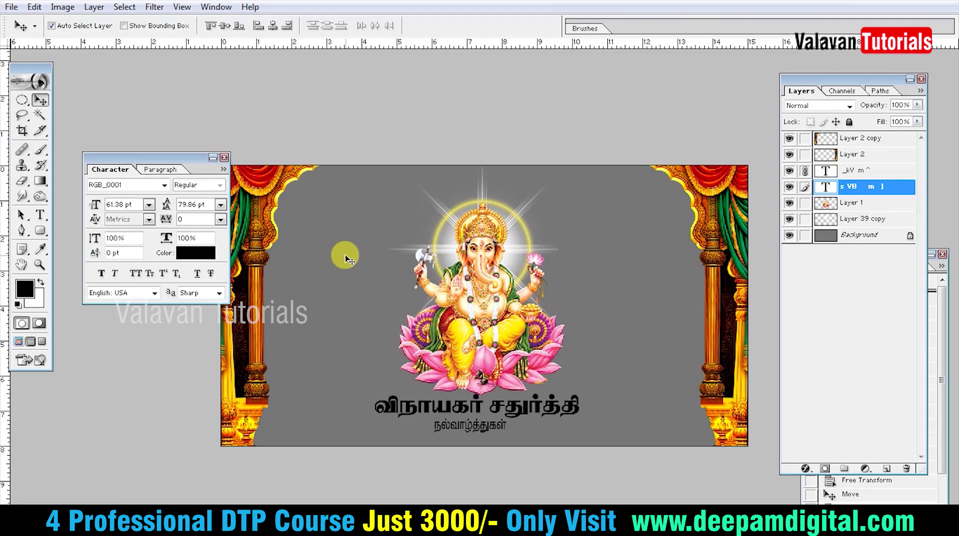
key("m")
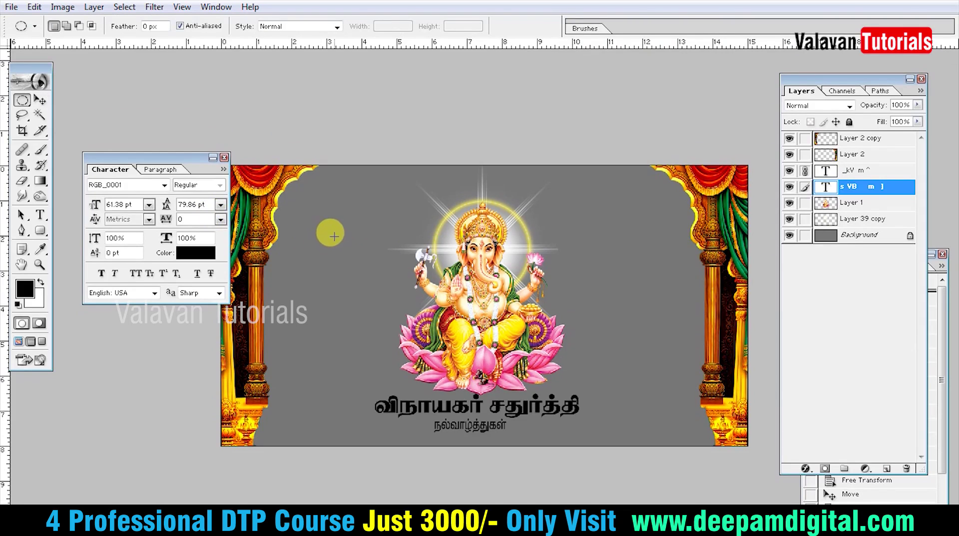
left_click_drag(343, 220, 427, 360)
Step: Make a rectangular selection over the Ganesha's side of the banner and fill it with white on a new layer
key("shift+m")
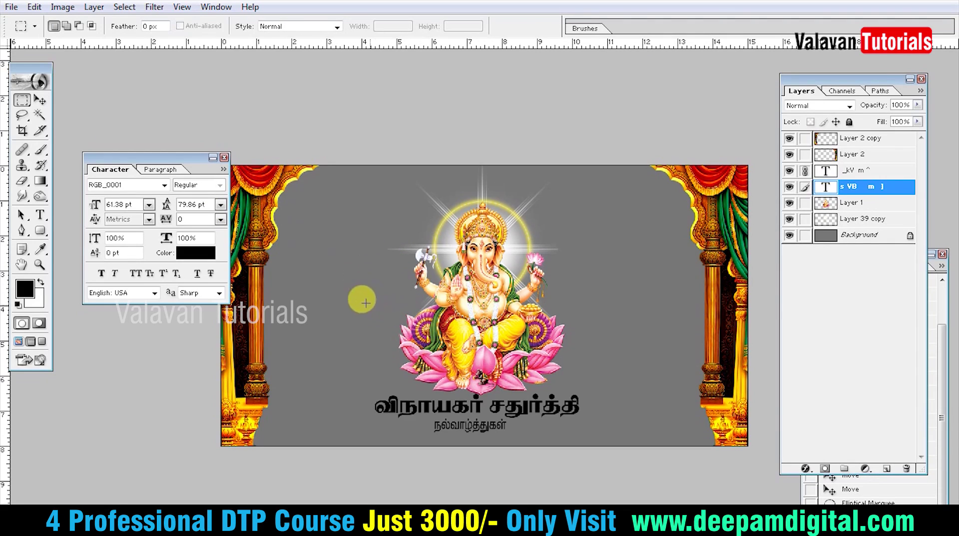
left_click_drag(318, 212, 466, 409)
key("ctrl+shift+n")
key("Return")
key("alt+BackSpace")
key("ctrl+BackSpace")
Step: Resize the white rectangle to about 7.5 by 5.6 inches and place it centrally over the Ganesha
key("ctrl+t")
left_click_drag(493, 190, 477, 388)
left_click_drag(492, 355, 467, 372)
left_click_drag(393, 297, 466, 282)
left_click_drag(569, 225, 622, 287)
key("ctrl+z")
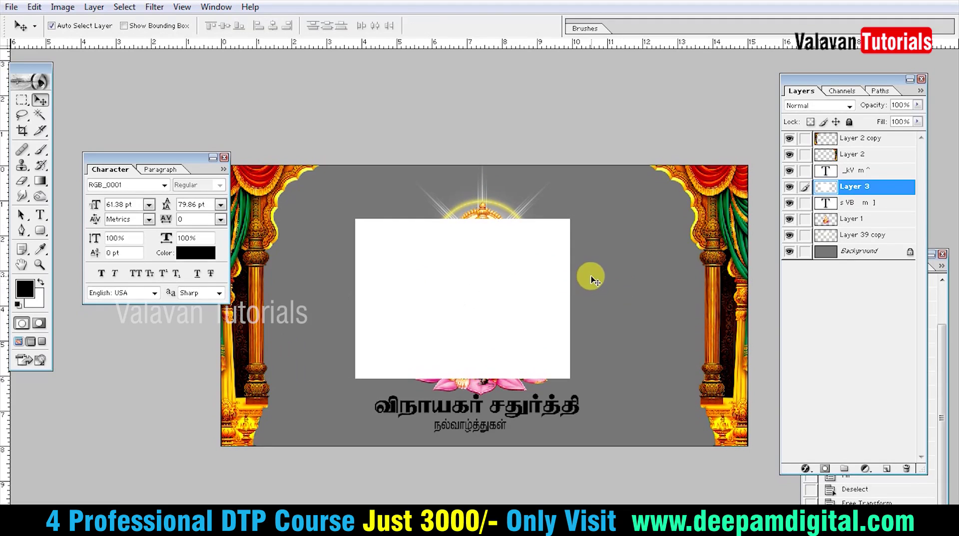
left_click_drag(570, 219, 595, 201)
key("Return")
key("v")
left_click_drag(491, 263, 504, 256)
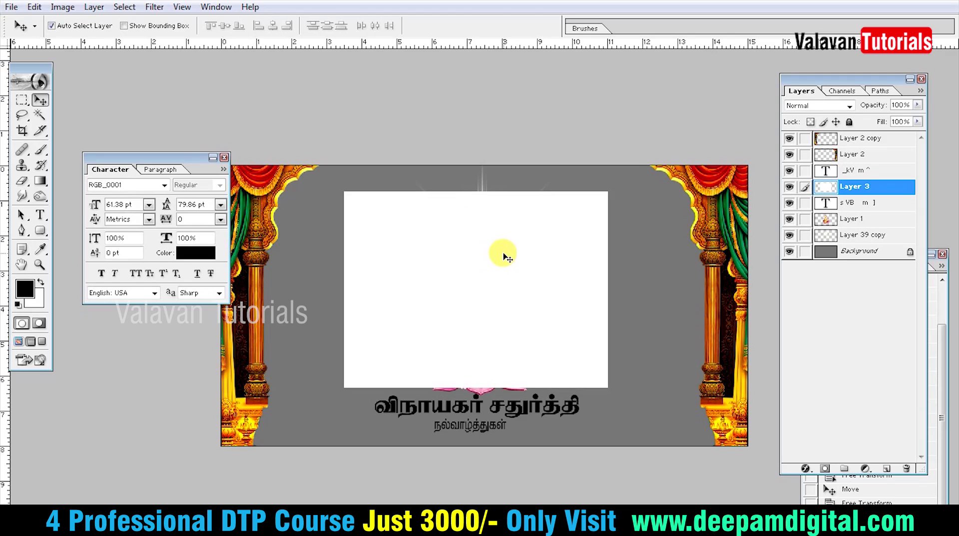
Step: Try to rotate the white rectangle by -12 degrees, rescale it and reposition it over the Ganesha
key("ctrl+t")
left_click_drag(667, 350, 679, 299)
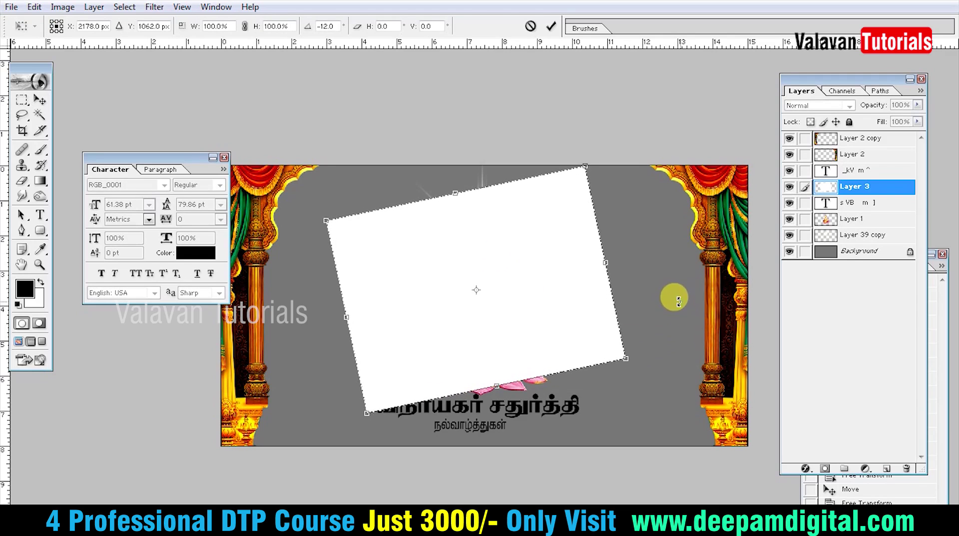
left_click_drag(624, 356, 648, 389)
left_click_drag(601, 165, 584, 186)
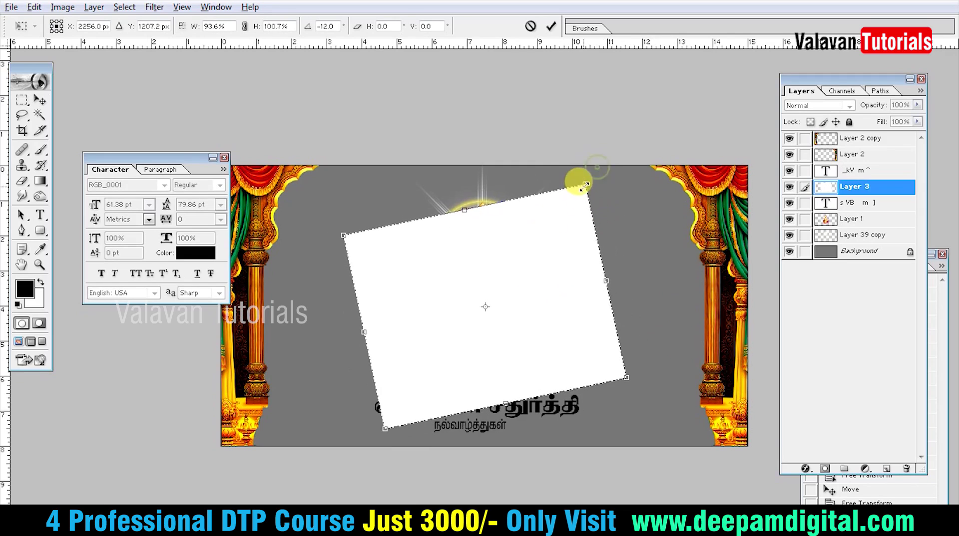
double_click(552, 227)
left_click_drag(569, 288, 571, 269)
key("ctrl+t")
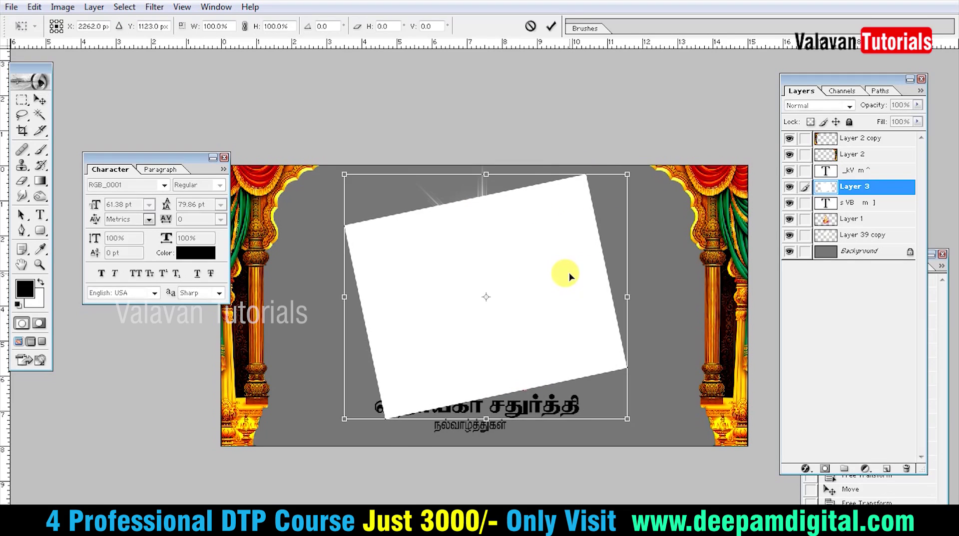
double_click(569, 275)
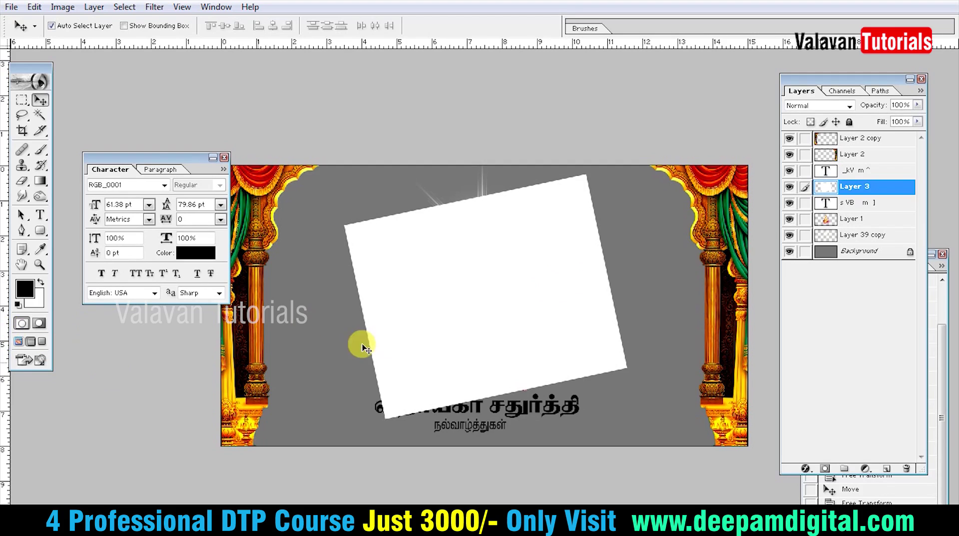
key("ctrl+z")
Step: Place guides along the white rectangle's four edges and through its horizontal and vertical centres
left_click_drag(2, 412, 344, 320)
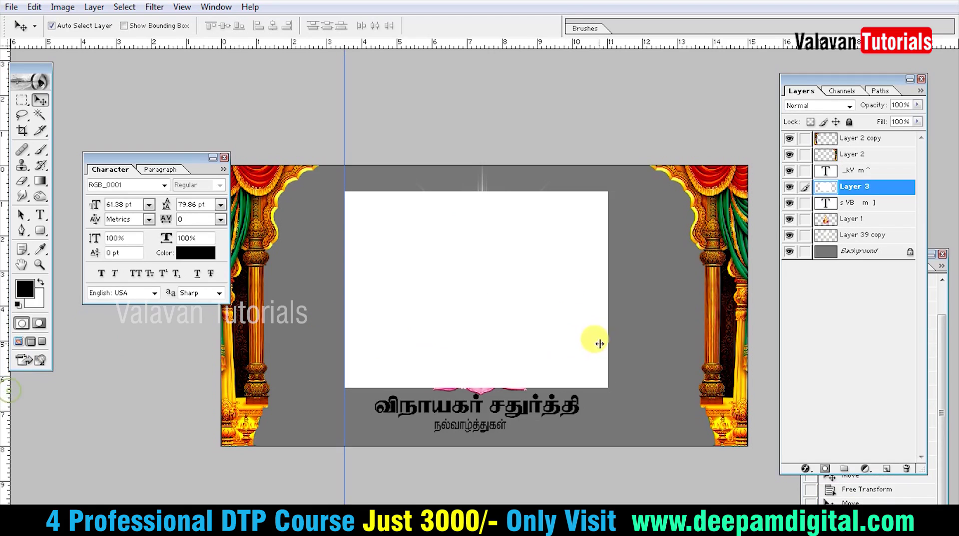
left_click_drag(612, 344, 607, 340)
left_click_drag(494, 48, 530, 160)
key("ctrl+t")
left_click_drag(495, 46, 493, 290)
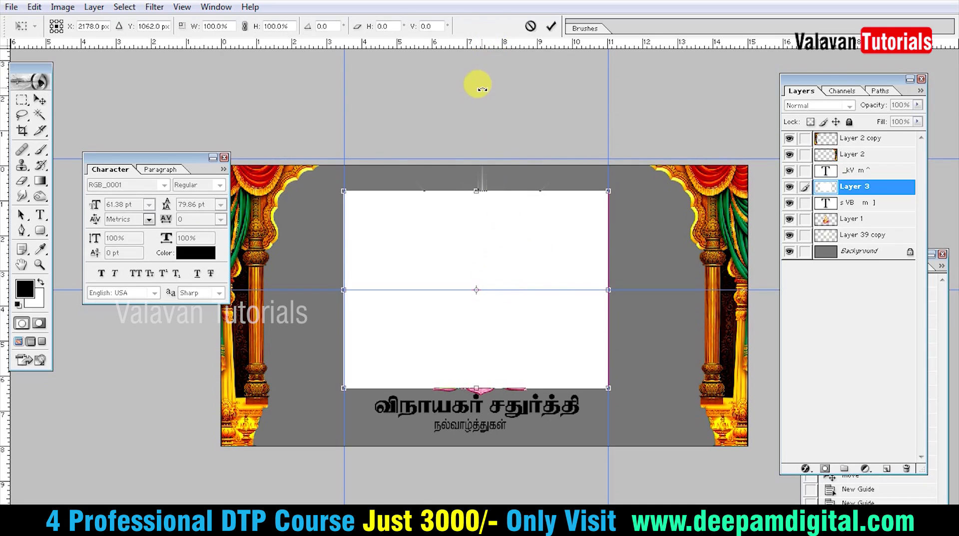
left_click_drag(482, 48, 514, 191)
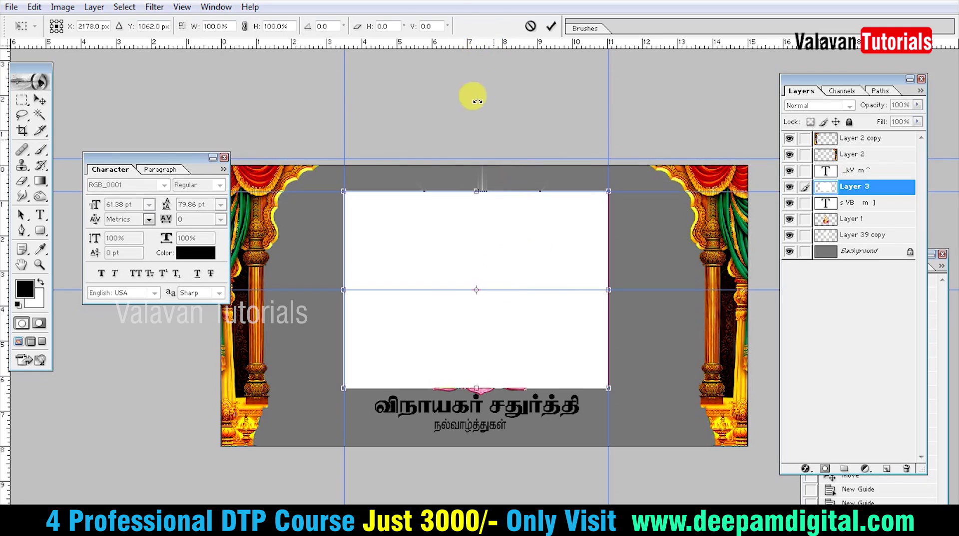
left_click_drag(6, 337, 476, 319)
left_click_drag(569, 45, 545, 385)
key("Return")
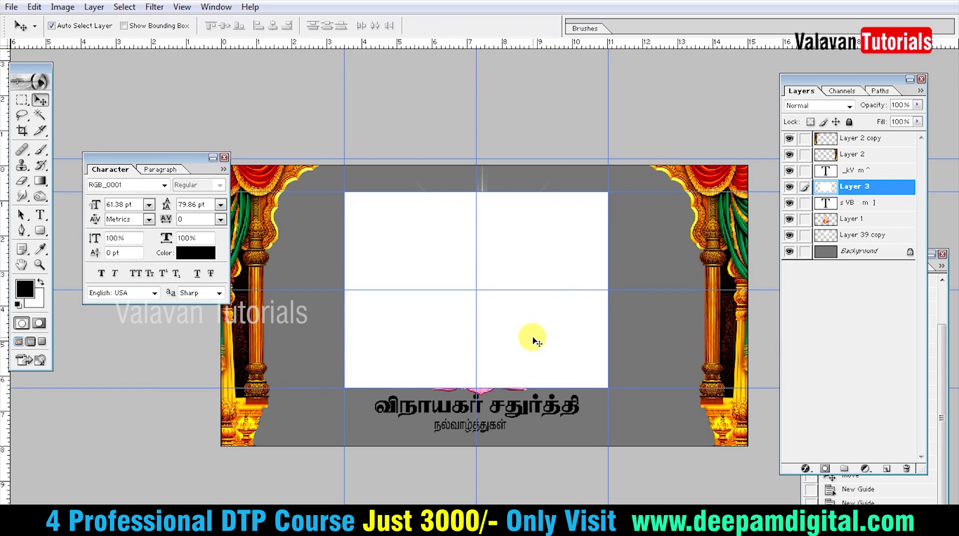
Step: Delete the white rectangle layer
key("alt+l")
key("l")
key("l")
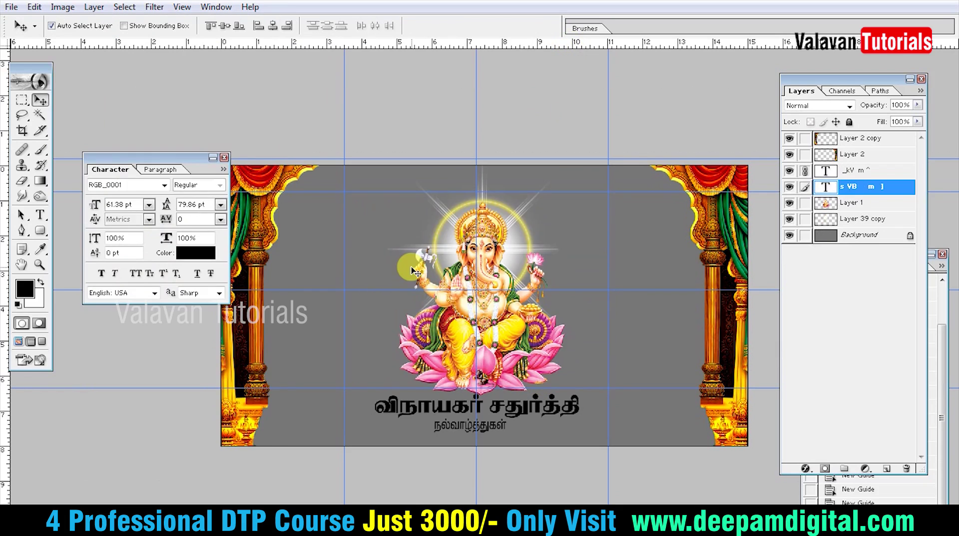
Step: Draw a closed diamond path with the Pen tool through the guides' edge midpoints and convert it to a selection
left_click(411, 268)
key("p")
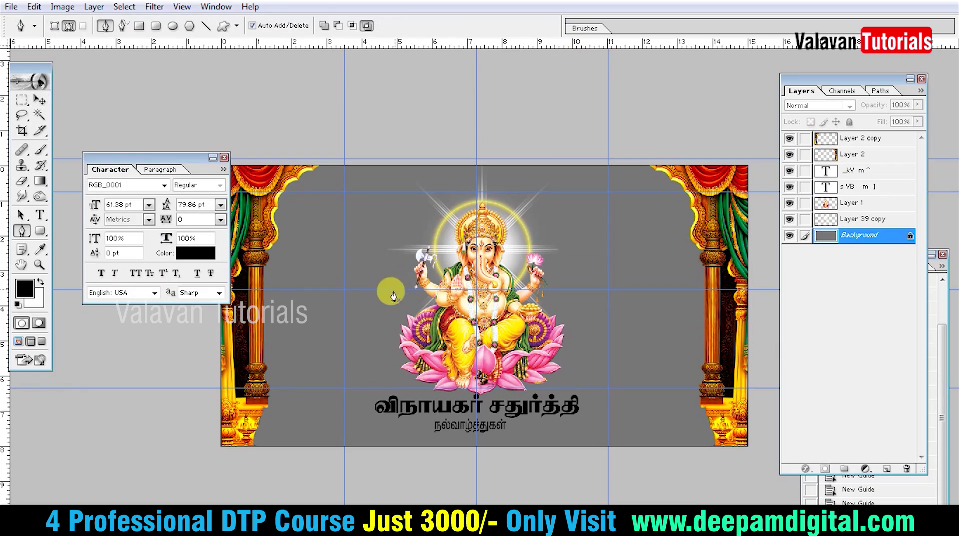
left_click(343, 290)
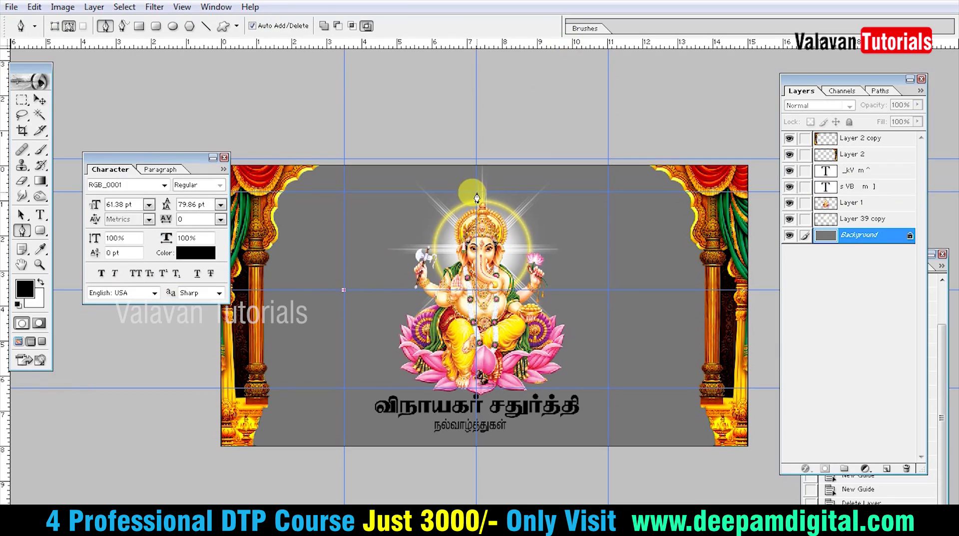
left_click(476, 192)
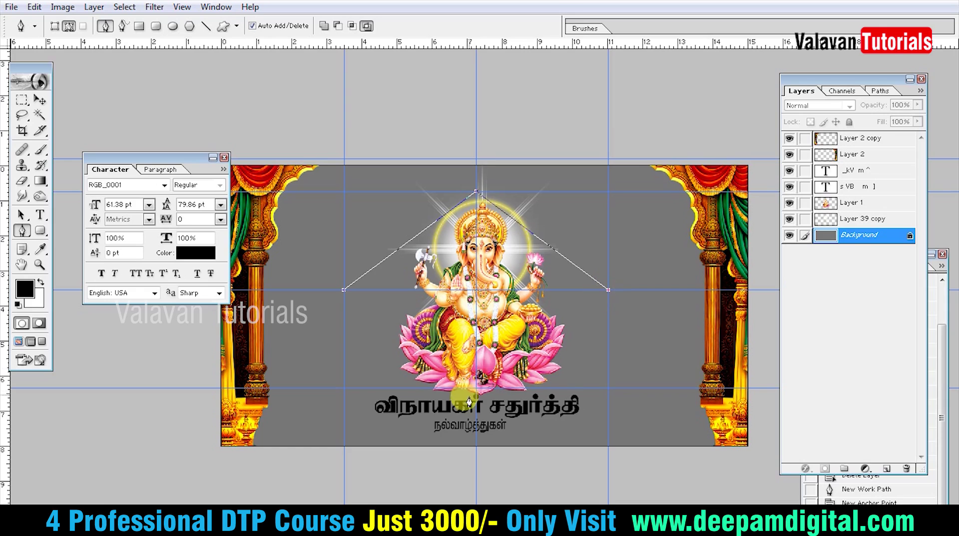
left_click(476, 388)
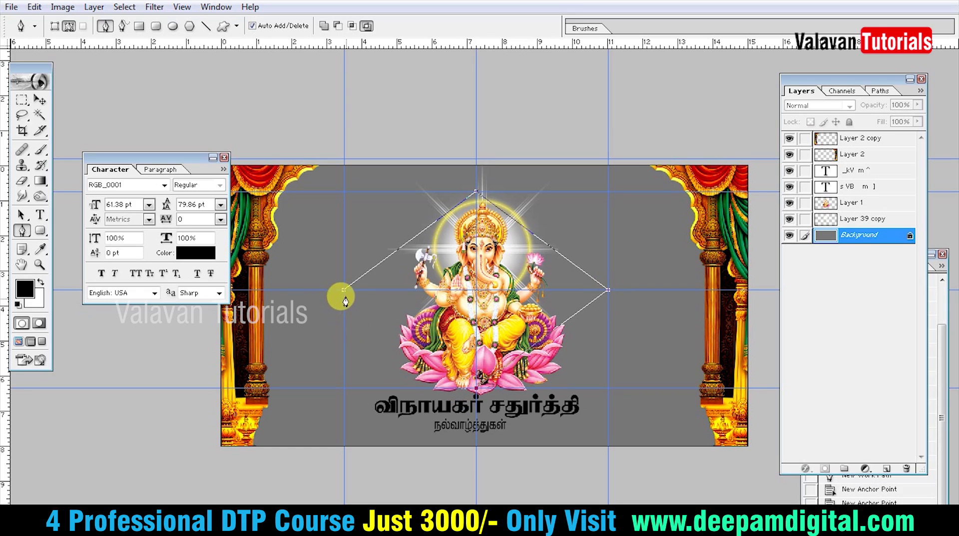
left_click(361, 289)
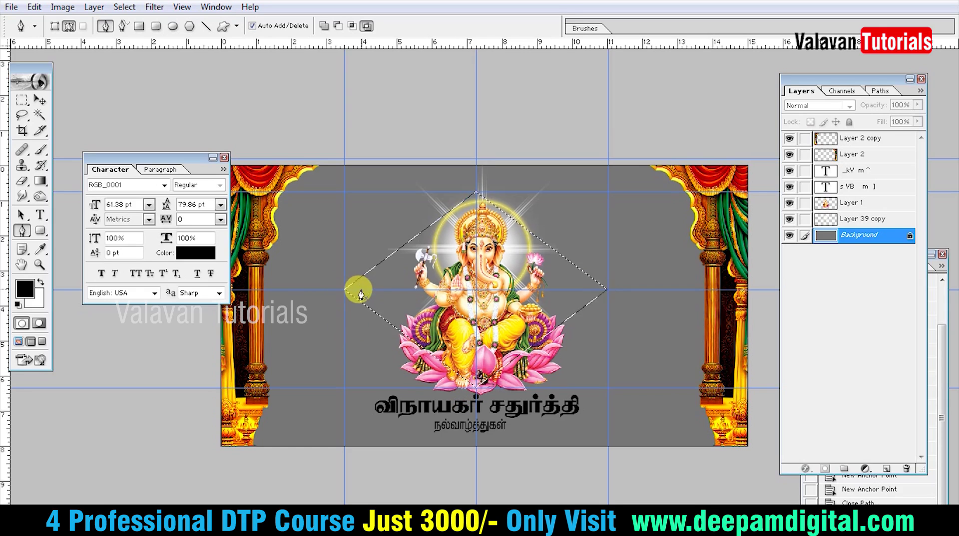
key("ctrl+Return")
Step: Fill the diamond selection with white on a new layer above the Background and deselect it
key("ctrl+shift+n")
key("Return")
key("alt+BackSpace")
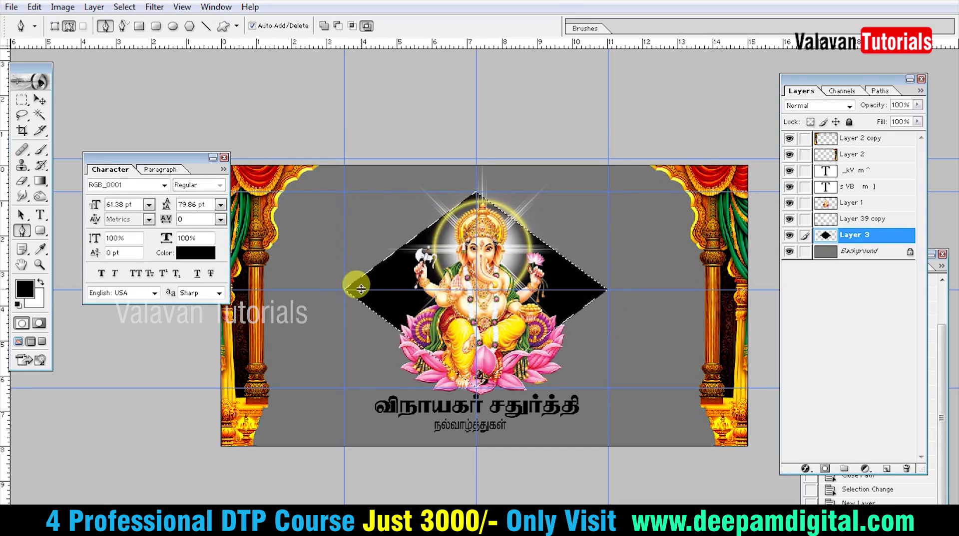
key("ctrl+BackSpace")
key("ctrl+d")
Step: Enlarge the white diamond with Free Transform and centre it behind the Ganesha
key("v")
key("ctrl+t")
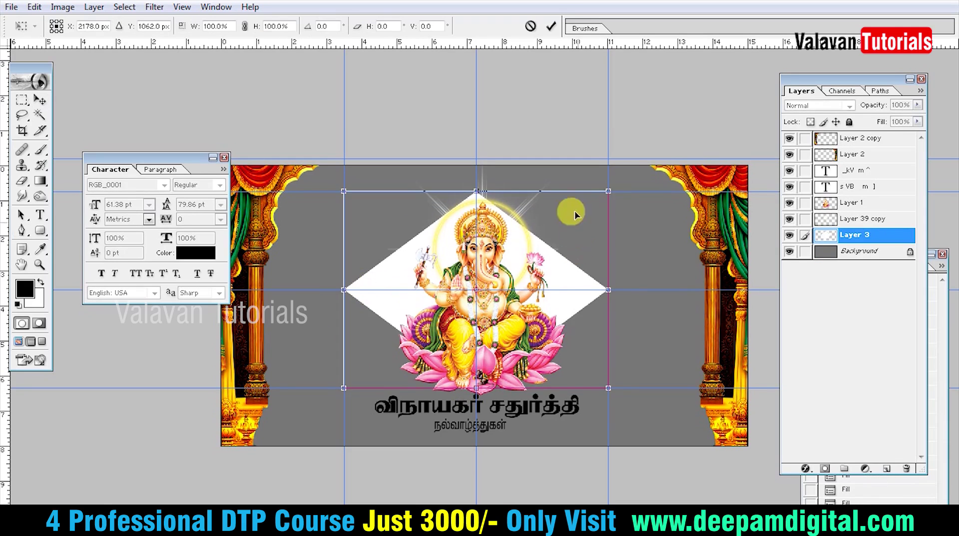
left_click_drag(606, 189, 629, 176)
key("Return")
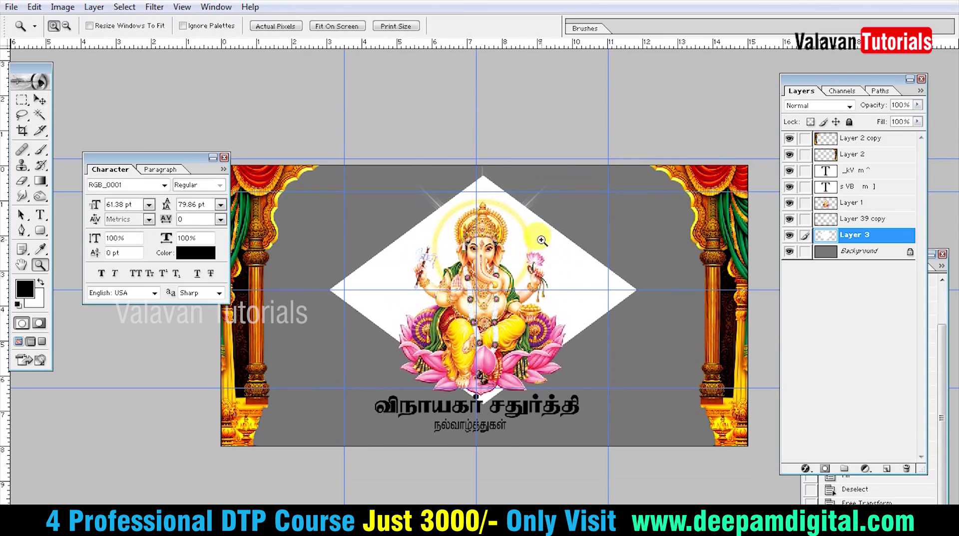
key("ctrl+plus")
key("ctrl+t")
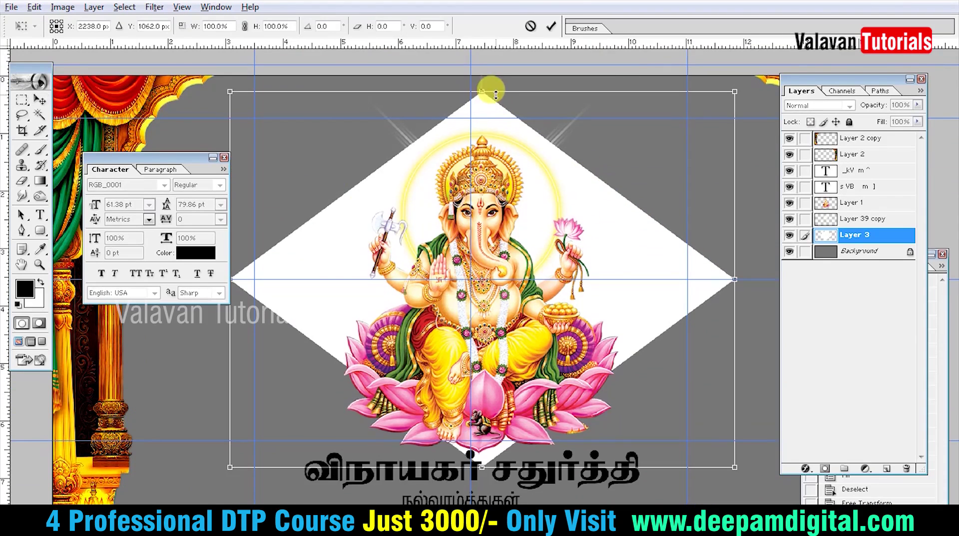
left_click_drag(496, 94, 497, 80)
key("Return")
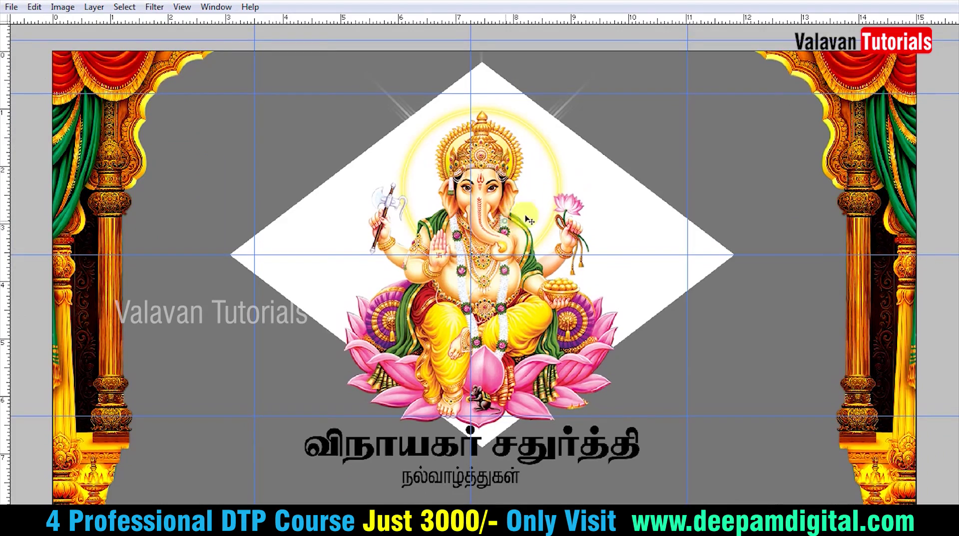
Step: Scale the Ganesha artwork down and position it in the middle of the white diamond
key("ctrl+t")
left_click_drag(616, 428, 609, 401)
key("Return")
left_click_drag(523, 360, 528, 342)
Step: Duplicate the white diamond layer and enlarge the copy slightly with Free Transform
left_click_drag(639, 247, 664, 247)
key("ctrl+z")
key("ctrl+t")
left_click_drag(734, 62, 744, 55)
key("Return")
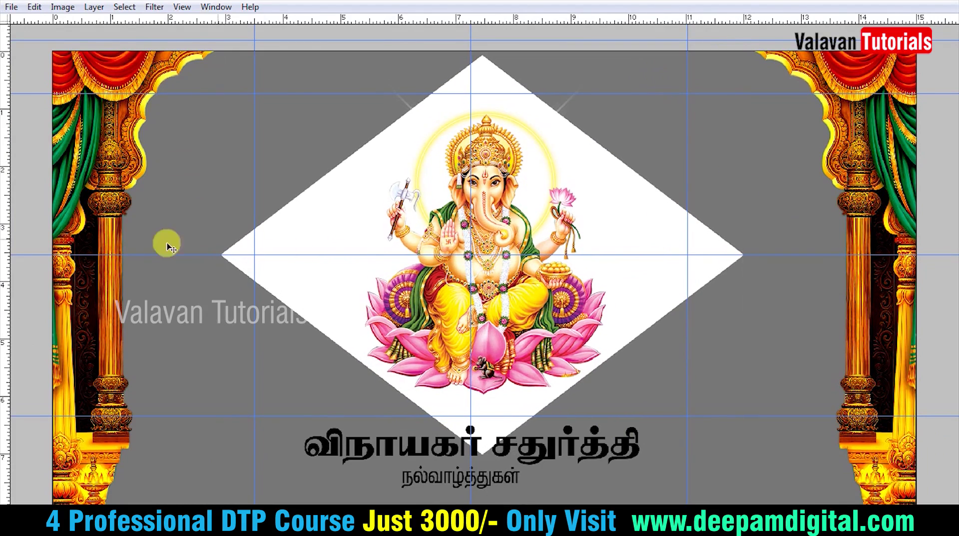
Step: Set the enlarged diamond copy's opacity to 50%
key("Tab")
left_click(24, 288)
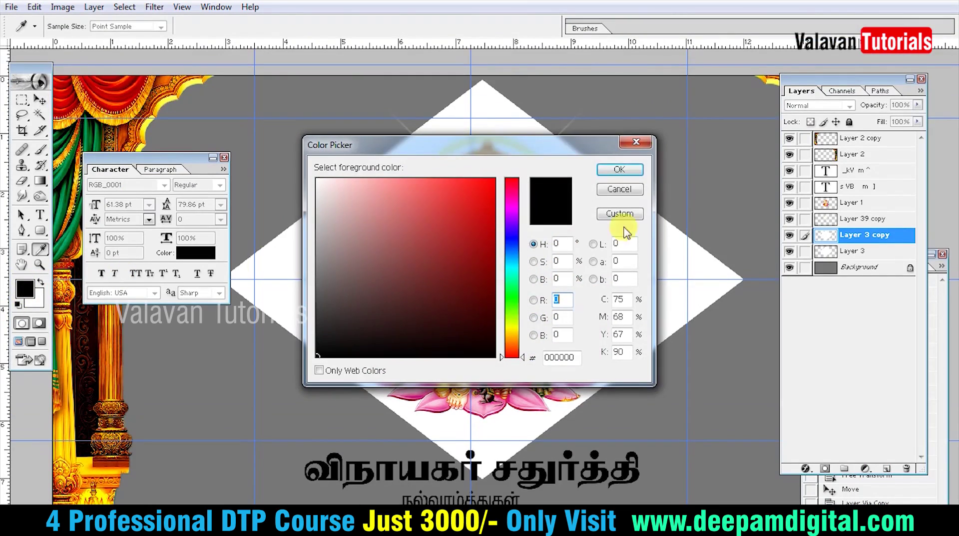
key("Escape")
key("v")
key("5")
key("Tab")
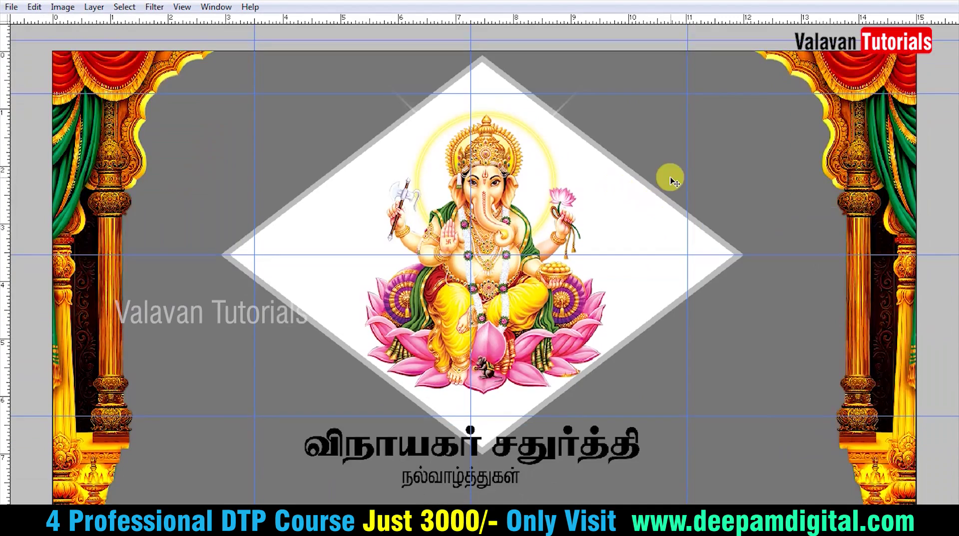
Step: Add two more translucent copies of the diamond behind the Ganesha, each enlarged slightly with Free Transform
key("ctrl+t")
left_click_drag(749, 50, 758, 49)
key("Return")
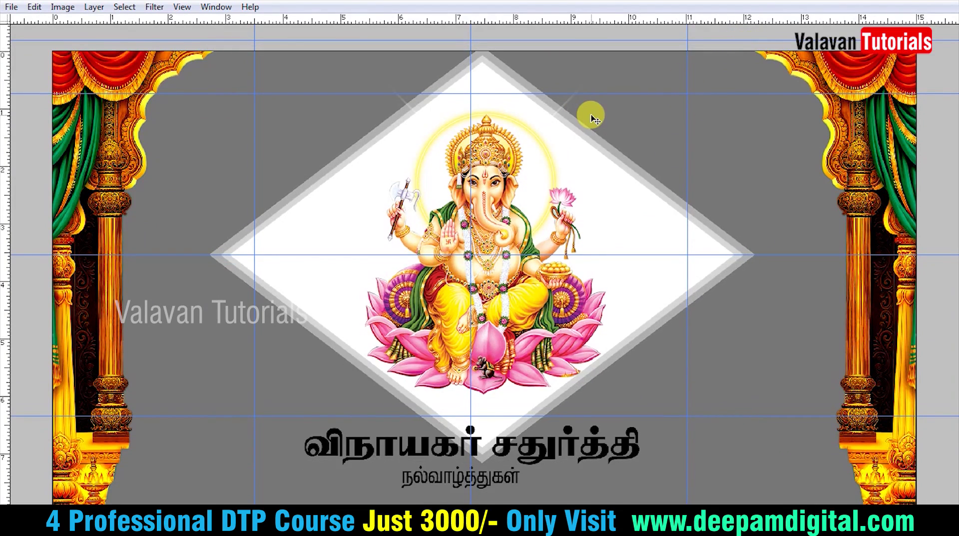
key("ctrl+t")
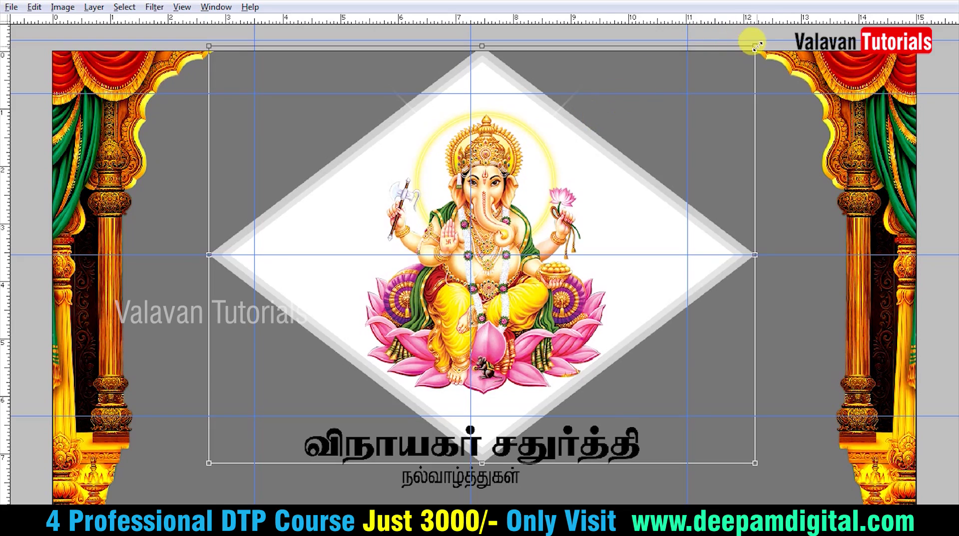
left_click_drag(764, 42, 769, 39)
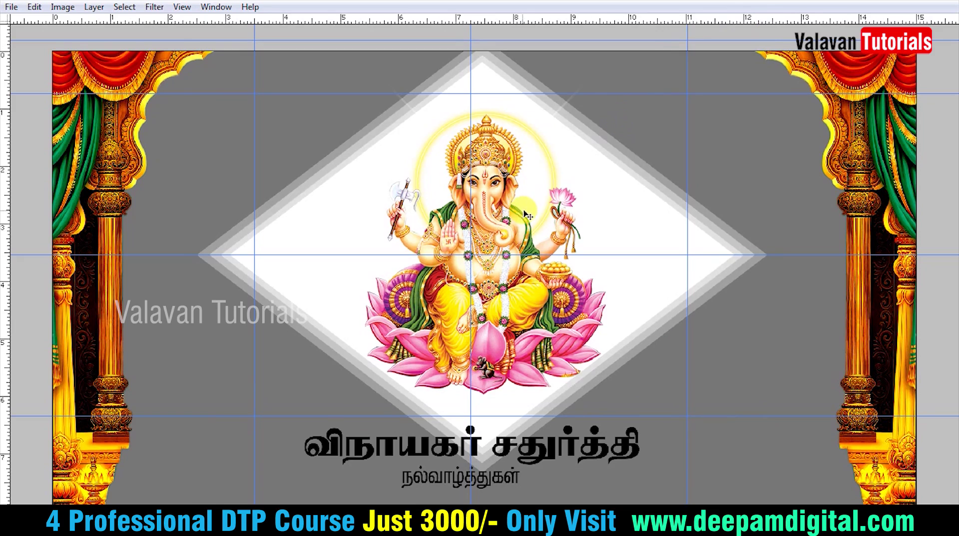
key("ctrl+minus")
key("ctrl+minus")
key("Tab")
key("Tab")
right_click(490, 210)
left_click(502, 216)
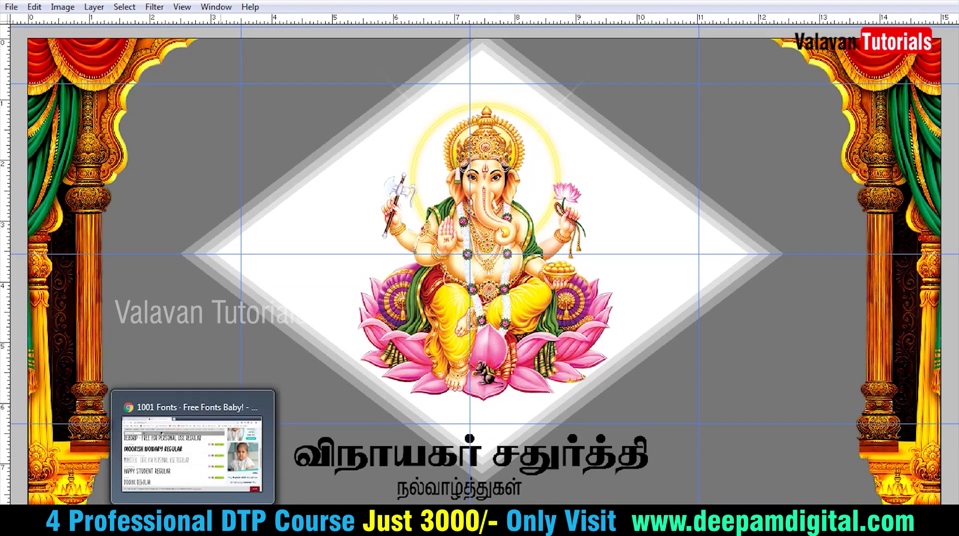
Step: Switch to Chrome and run a Google search for "multicolor background" in a new tab
left_click(106, 522)
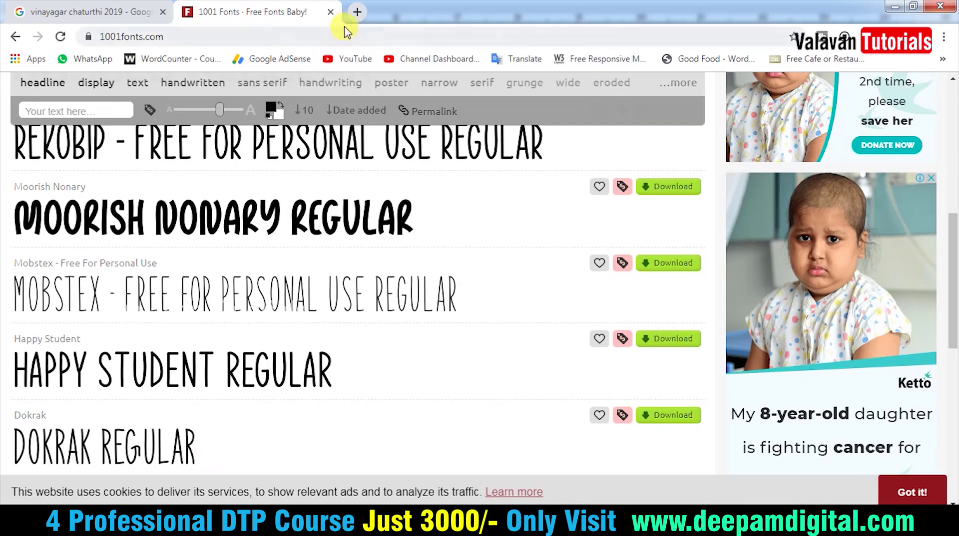
left_click(357, 12)
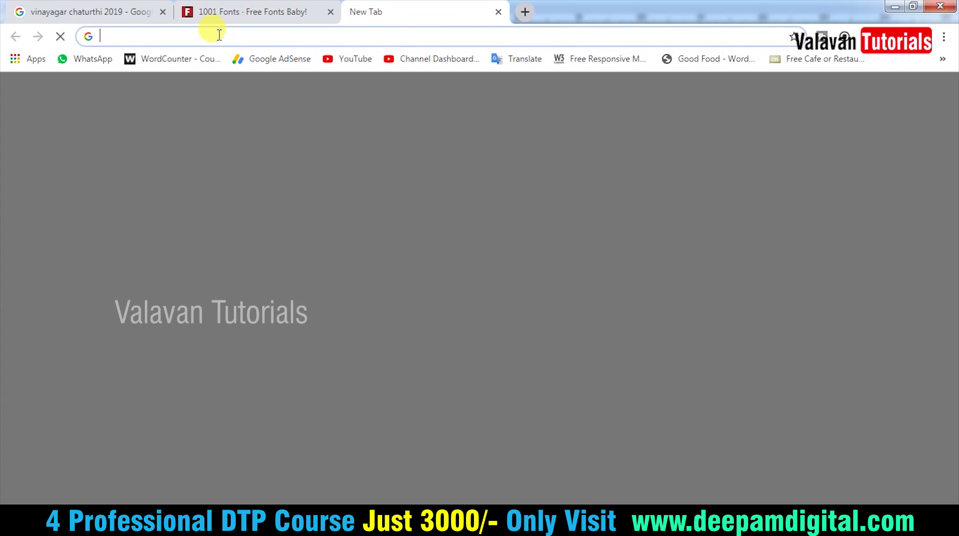
type("mulmu")
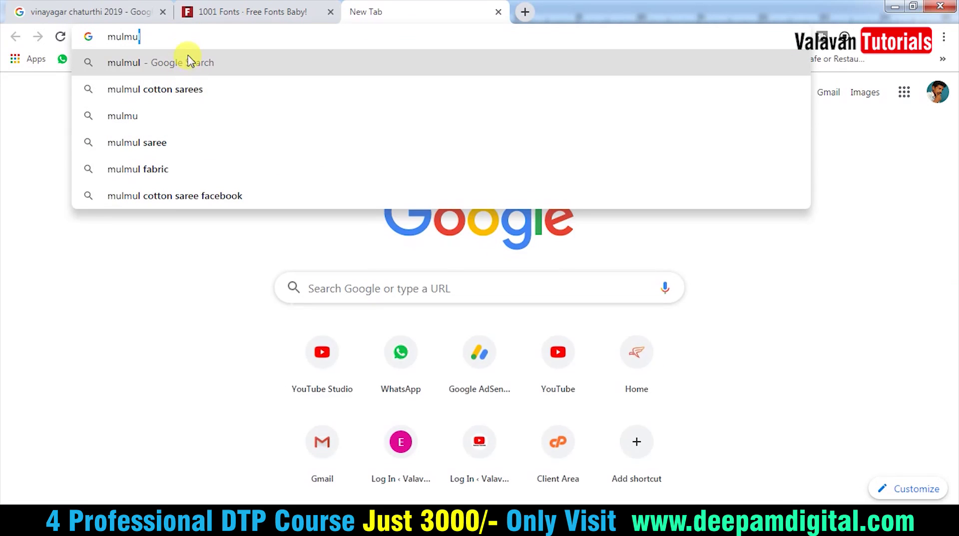
type("l")
key("ctrl+a")
type("mult")
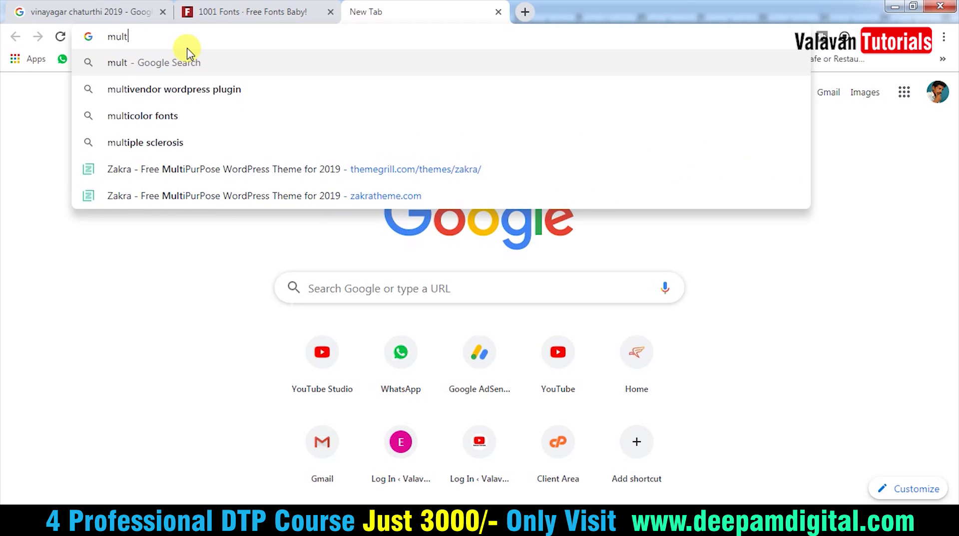
type("icolo")
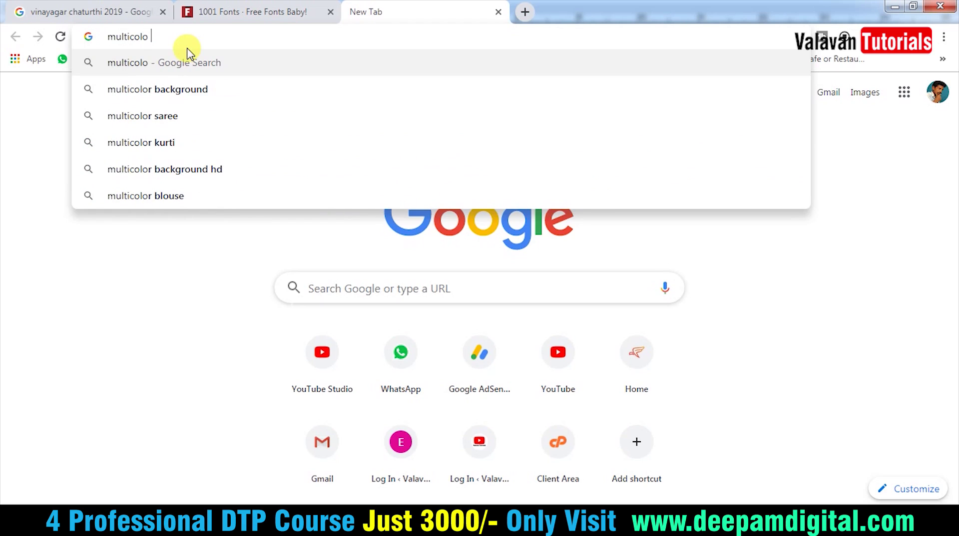
key("Down")
key("Return")
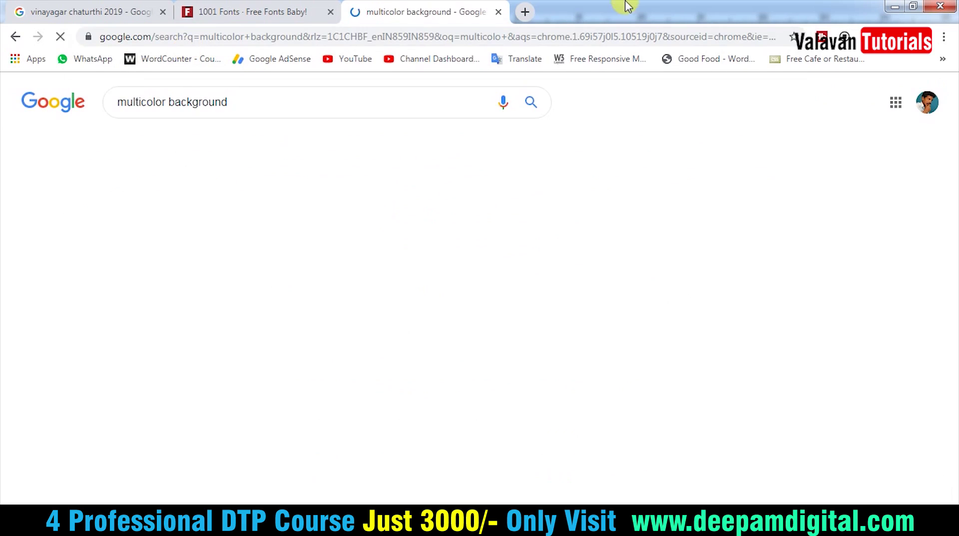
Step: Open the Freepik rainbow triangle-mosaic image from the image results and copy it
scroll(294, 286, "down", 1)
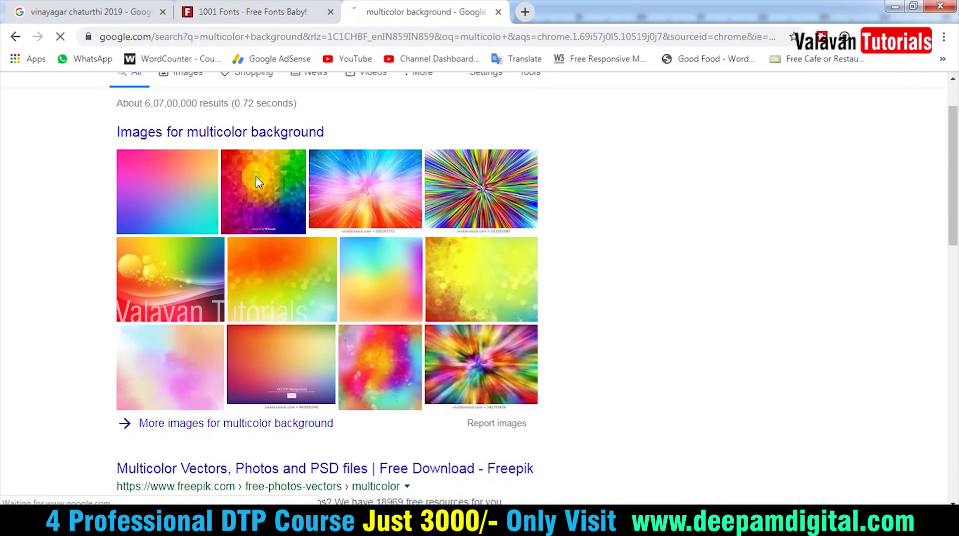
left_click(256, 175)
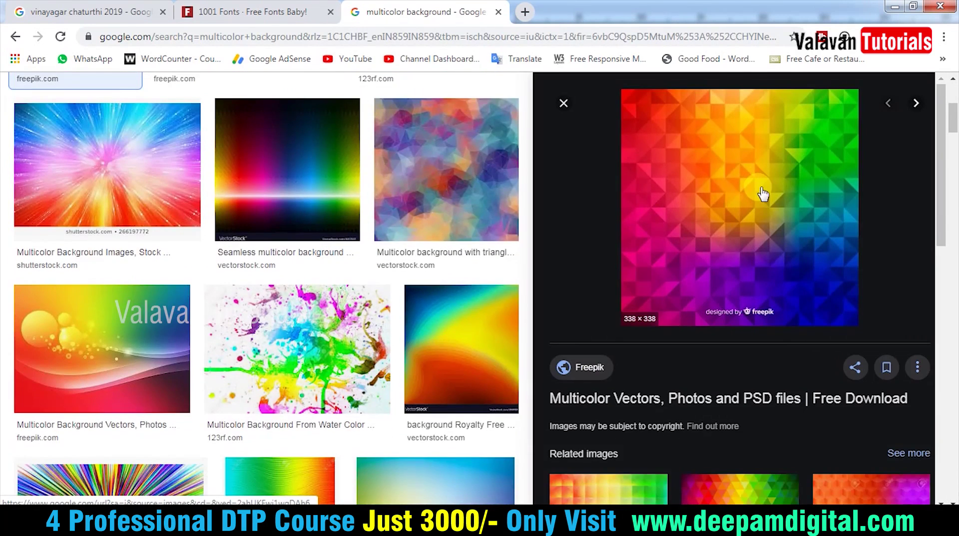
right_click(748, 188)
left_click(792, 322)
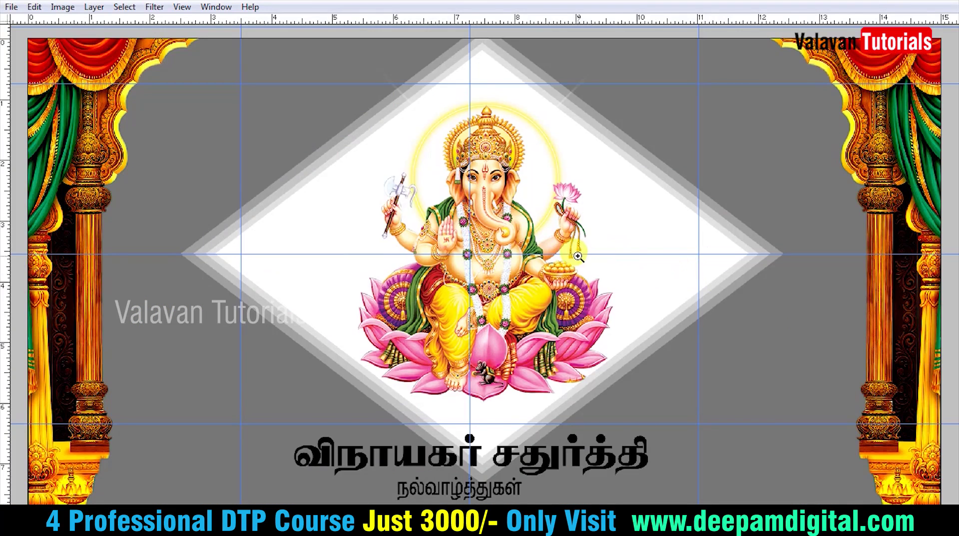
Step: Switch back to Photoshop, paste the rainbow image, rotate it 90° clockwise and stretch it over most of the diamond
key("ctrl+v")
key("ctrl+t")
left_click_drag(521, 250, 657, 190)
left_click_drag(638, 107, 561, 359)
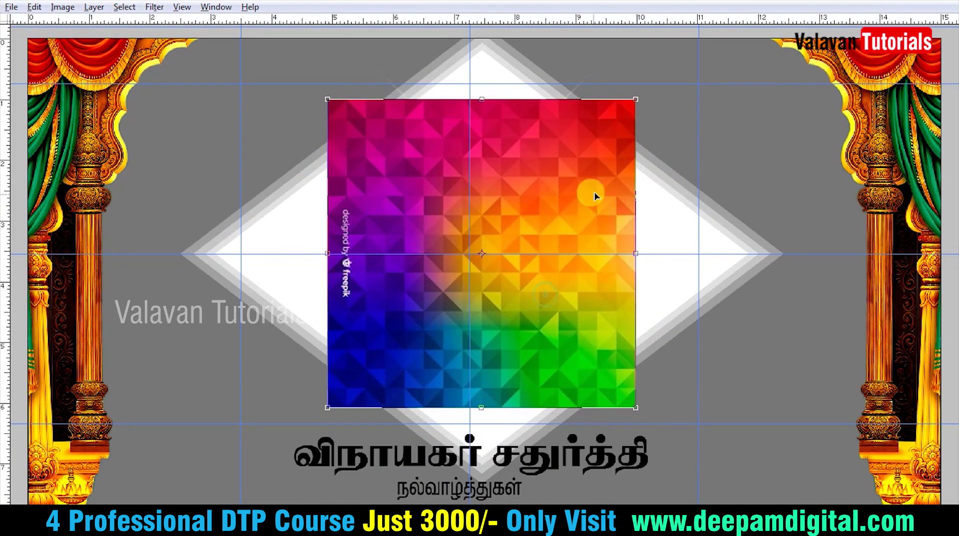
left_click_drag(636, 223, 763, 227)
left_click_drag(490, 98, 522, 47)
key("Return")
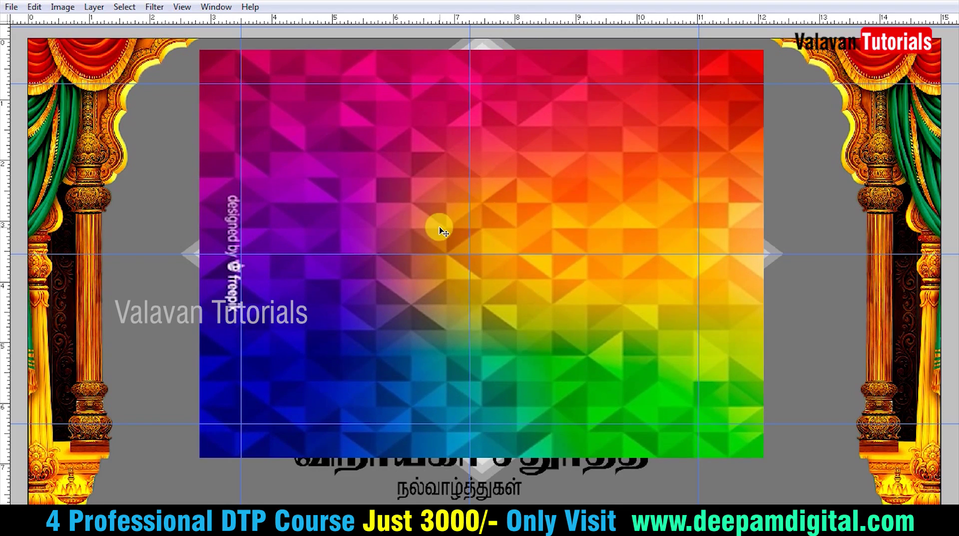
Step: Smudge the upper-left part of the rainbow image with diagonal strokes of the flat 175 px brush
key("Tab")
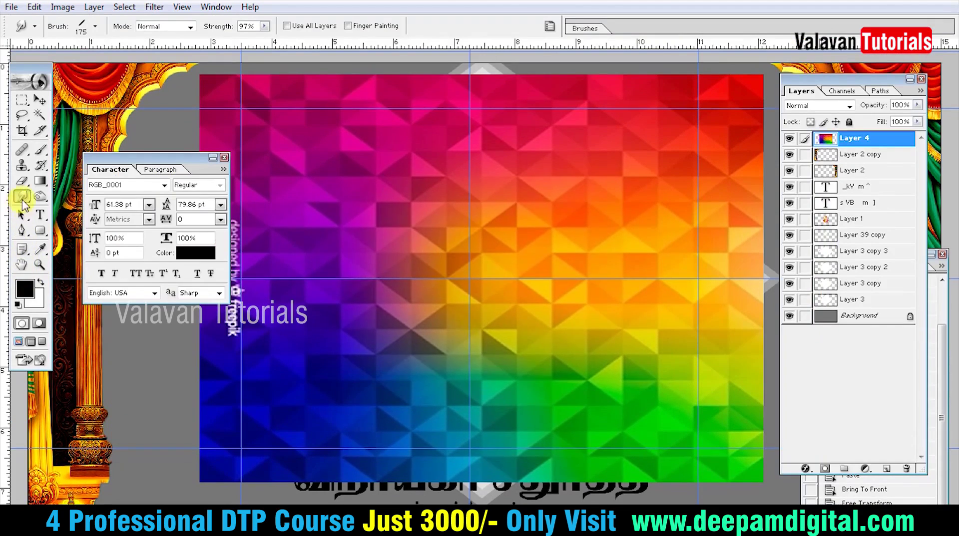
right_click(382, 200)
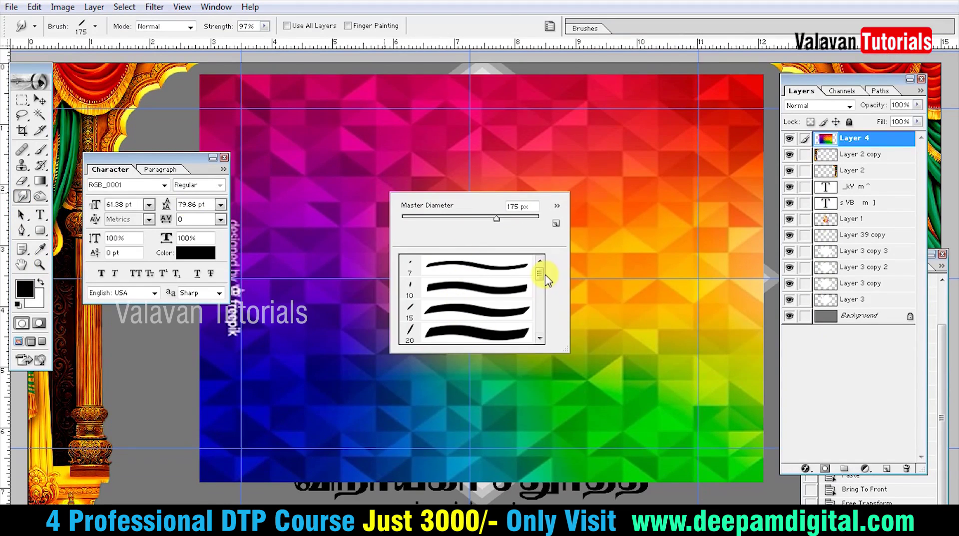
key("Escape")
key("Tab")
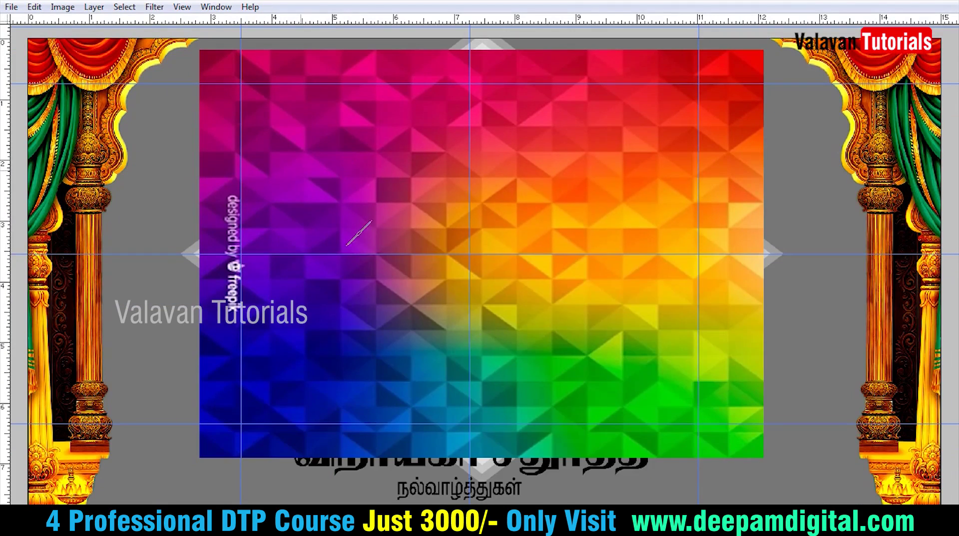
left_click_drag(384, 171, 462, 340)
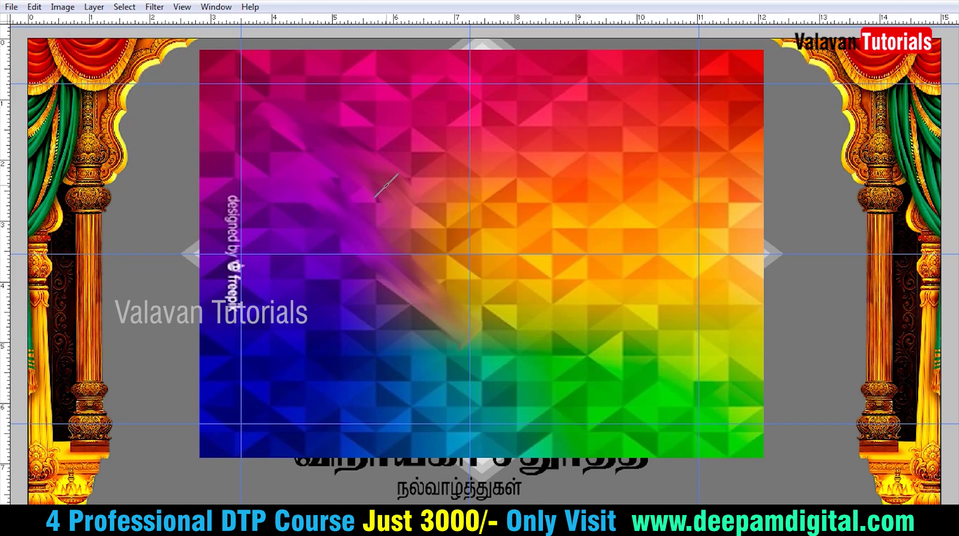
left_click_drag(451, 252, 338, 134)
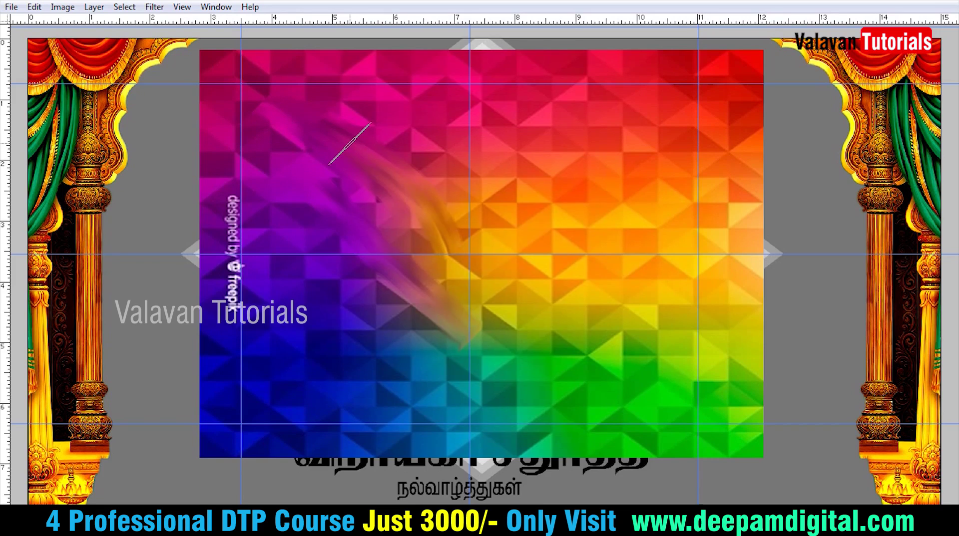
mouse_move(456, 90)
left_mouse_down()
mouse_move(472, 235)
mouse_move(482, 239)
left_mouse_up()
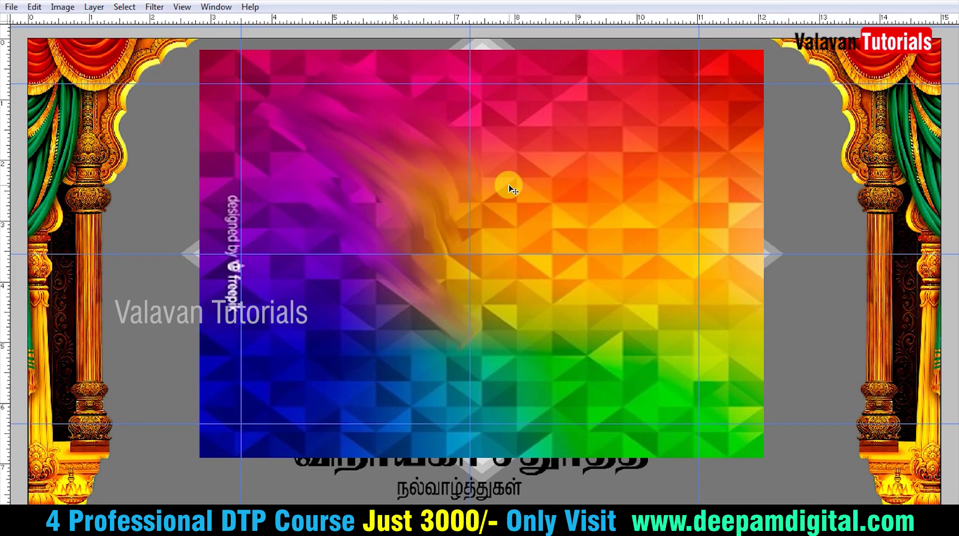
Step: Move the rainbow image out of the banner into the blank Untitled-2 document and scale it down in the centre
key("Delete")
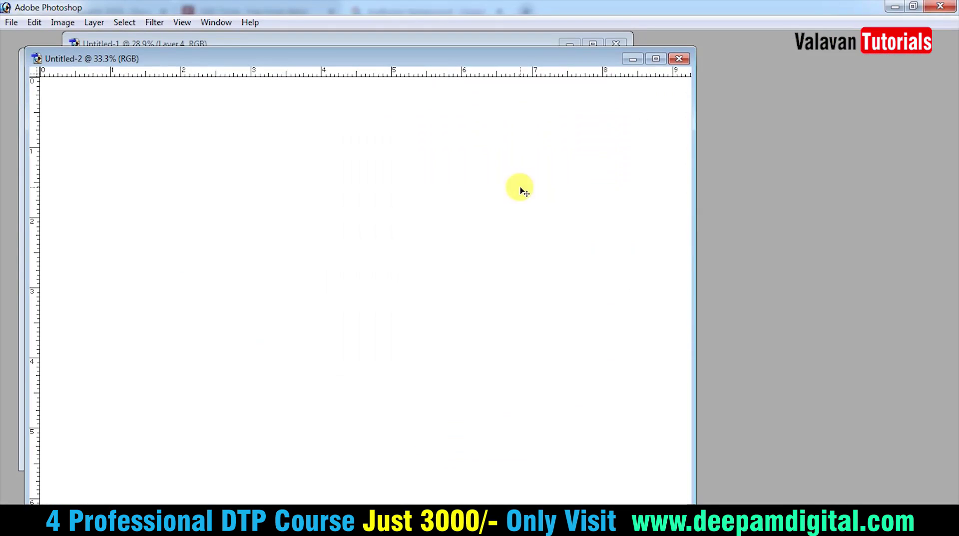
key("ctrl+v")
key("ctrl+t")
left_click_drag(810, 46, 666, 150)
key("Return")
Step: Smudge the rainbow image diagonally across the middle, past its right and bottom edges, and over the upper-left corner
key("r")
left_click_drag(517, 219, 579, 283)
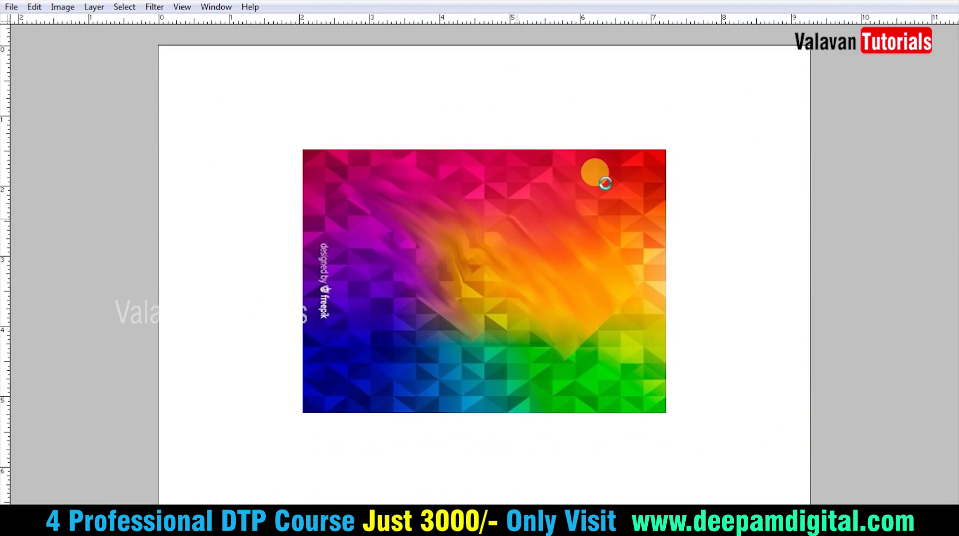
left_click_drag(611, 180, 691, 266)
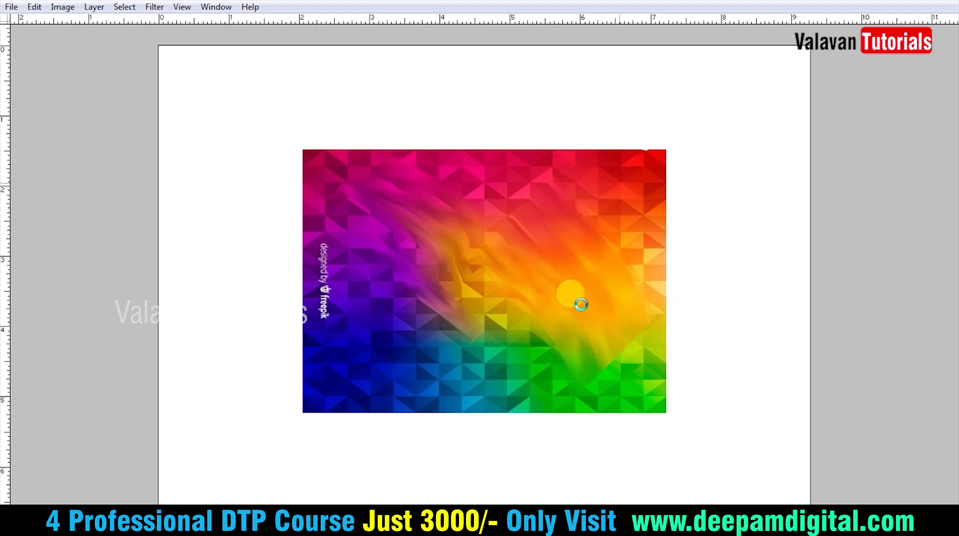
left_click_drag(537, 275, 489, 323)
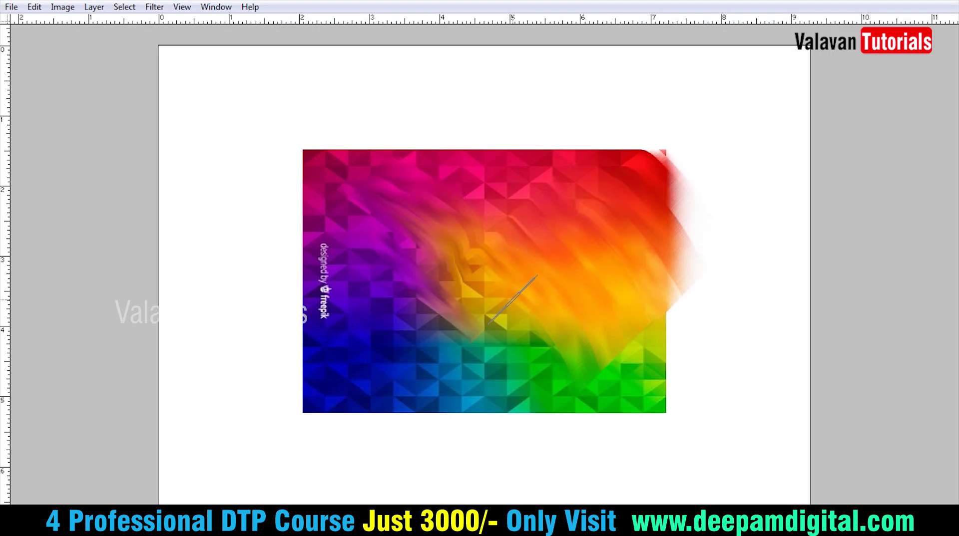
left_click_drag(483, 277, 581, 428)
left_click_drag(443, 319, 554, 433)
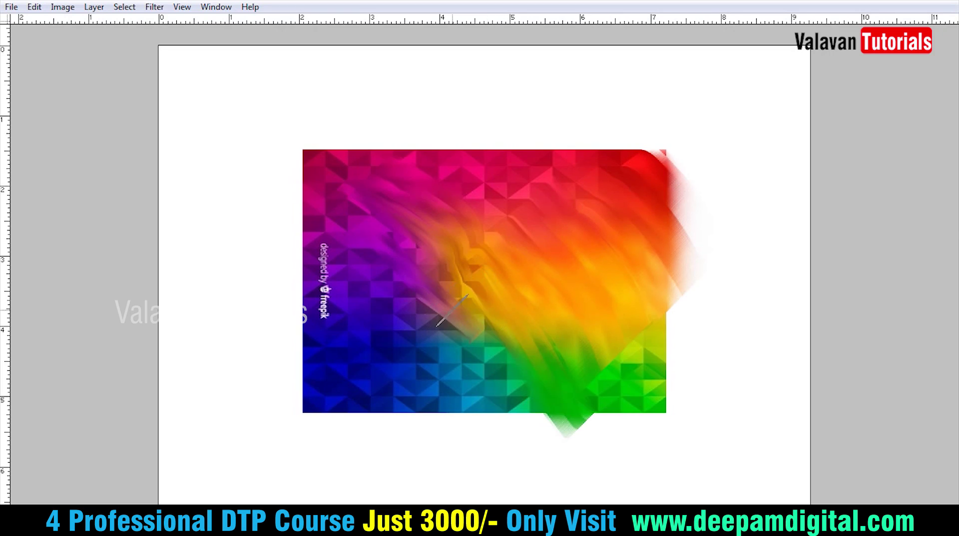
left_click_drag(308, 187, 436, 288)
left_click_drag(345, 144, 448, 226)
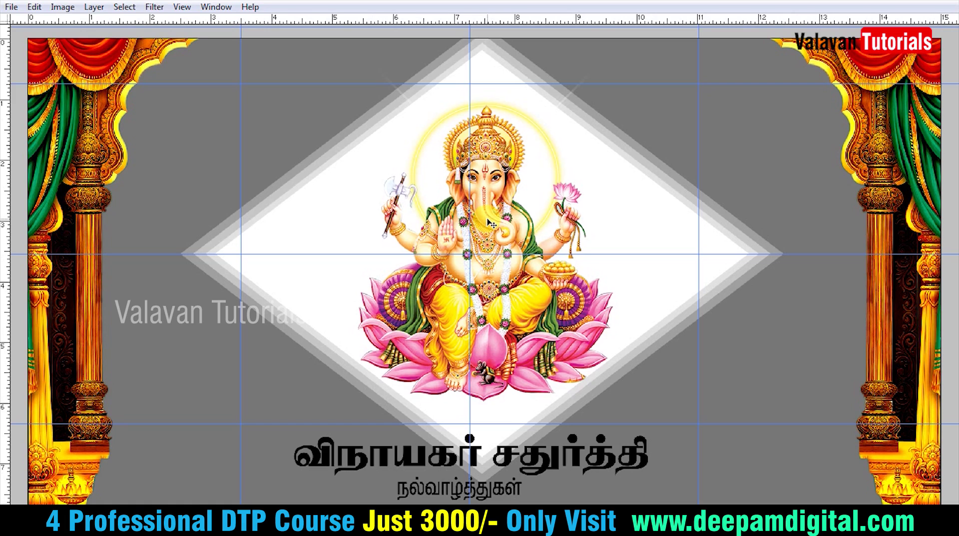
Step: Save the banner document as a Photoshop file named "15x8 - vinayagar sathurthi" on the Desktop
key("ctrl+shift+s")
type("1")
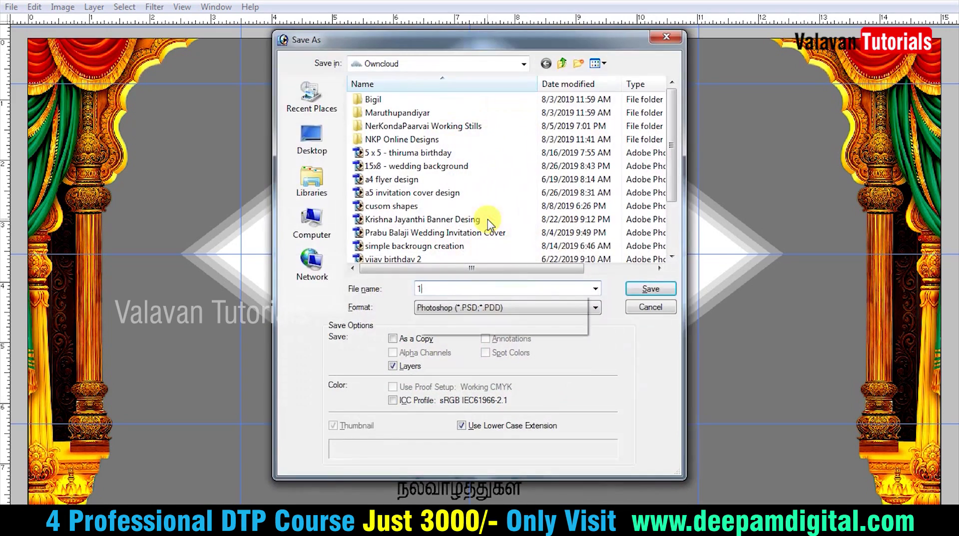
type("5x8 - ")
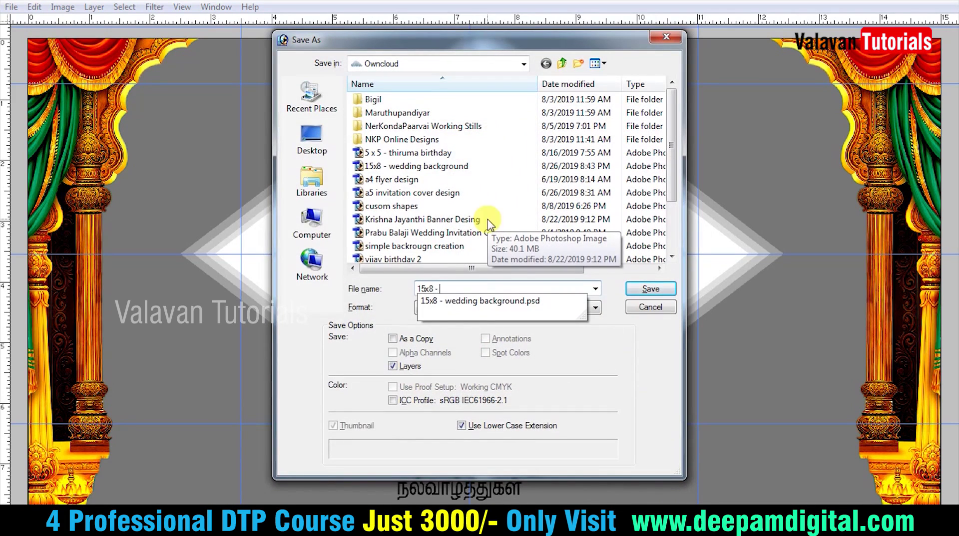
type("vinayagar sathurthi")
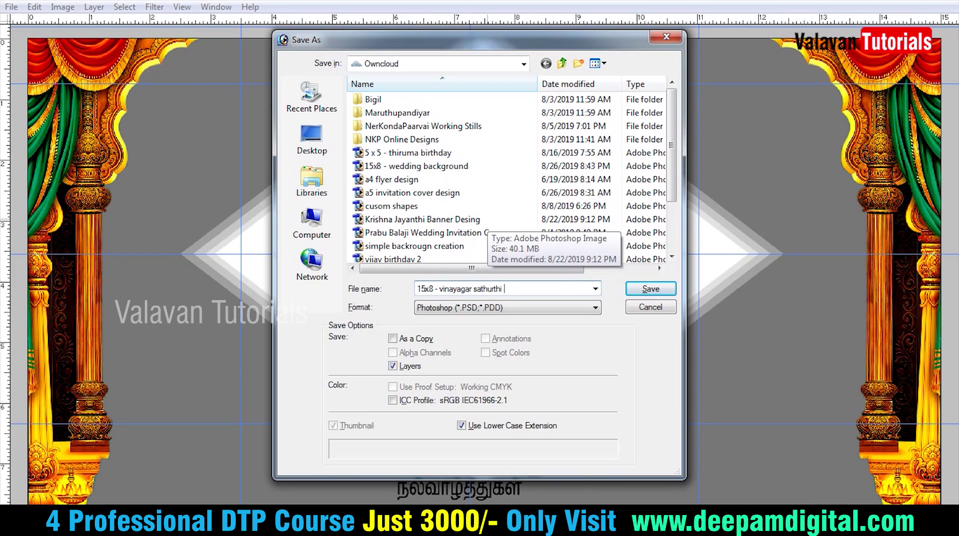
left_click(312, 140)
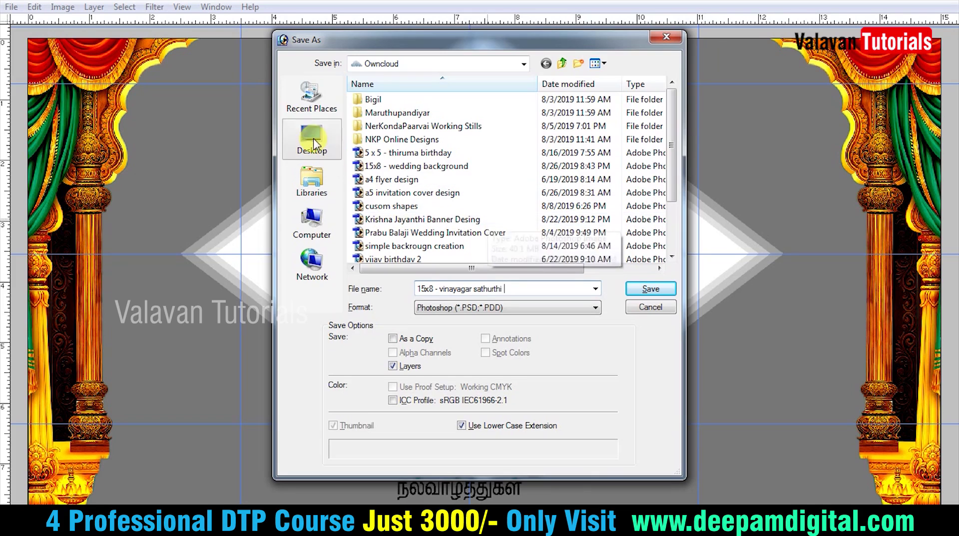
left_click(645, 290)
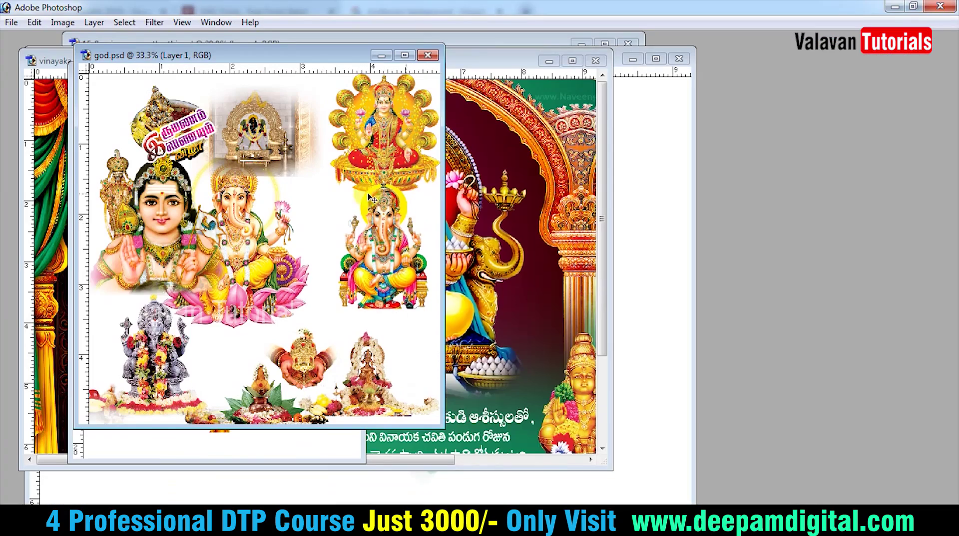
Step: Close god.psd and the Telugu Vinayaka reference design, and return to the smudged rainbow document
key("ctrl+w")
left_click(466, 203)
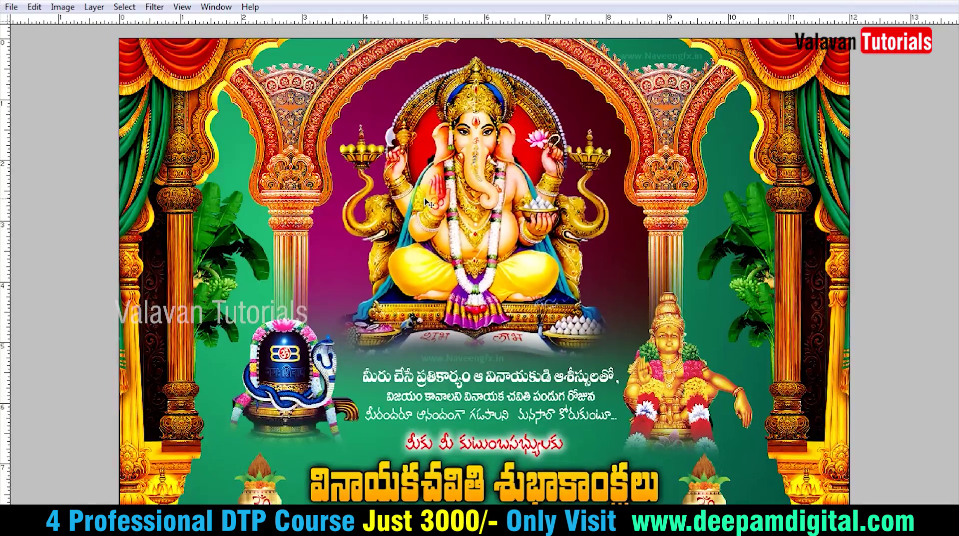
key("ctrl+alt+w")
left_click(465, 206)
left_click(462, 206)
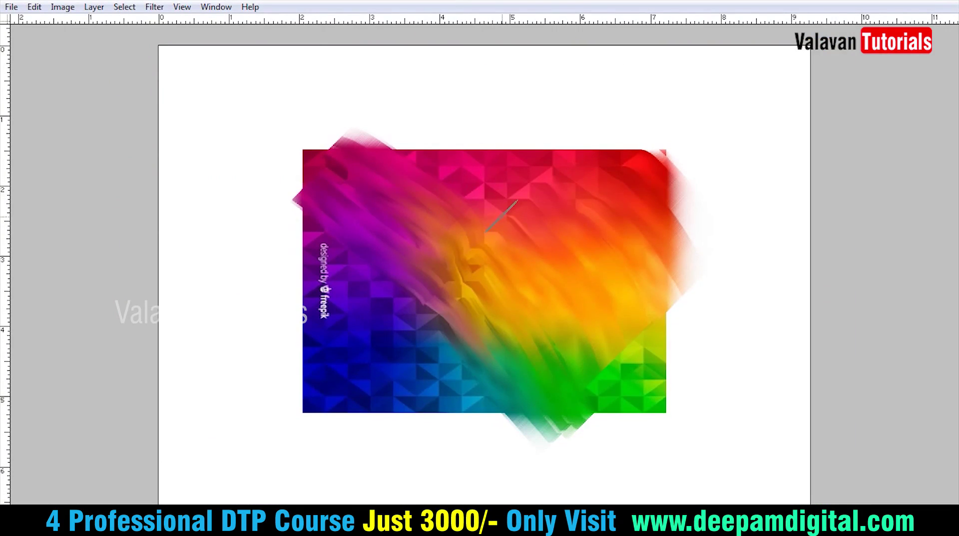
Step: Smudge the remaining mosaic areas and pull colour past every edge to give the rainbow image a ragged brush-stroke outline
mouse_move(470, 191)
left_mouse_down()
mouse_move(513, 203)
mouse_move(524, 160)
mouse_move(657, 155)
mouse_move(631, 205)
mouse_move(640, 318)
left_mouse_up()
mouse_move(659, 364)
left_mouse_down()
mouse_move(610, 346)
mouse_move(636, 391)
mouse_move(686, 396)
mouse_move(545, 385)
mouse_move(538, 370)
mouse_move(652, 414)
mouse_move(554, 383)
mouse_move(468, 389)
mouse_move(589, 449)
mouse_move(470, 390)
mouse_move(416, 340)
mouse_move(371, 323)
mouse_move(325, 226)
mouse_move(342, 198)
left_mouse_up()
left_click_drag(272, 288, 268, 304)
left_click_drag(358, 349, 446, 422)
mouse_move(409, 357)
left_mouse_down()
mouse_move(509, 416)
mouse_move(334, 383)
mouse_move(307, 419)
left_mouse_up()
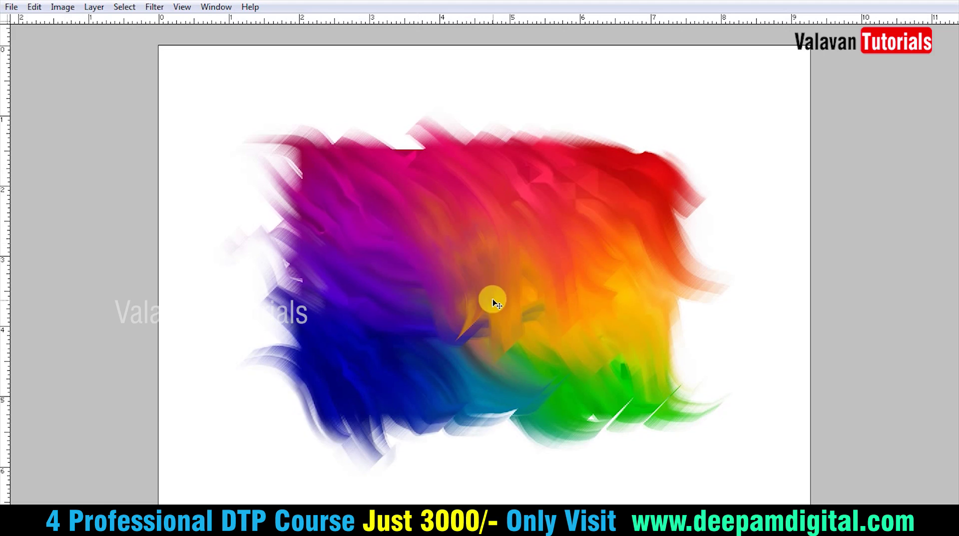
Step: Undo the stray smudge stroke and cut the entire smudged rainbow image to the clipboard
mouse_move(492, 300)
left_mouse_down()
mouse_move(427, 274)
mouse_move(479, 260)
left_mouse_up()
key("ctrl+z")
key("ctrl+a")
key("ctrl+x")
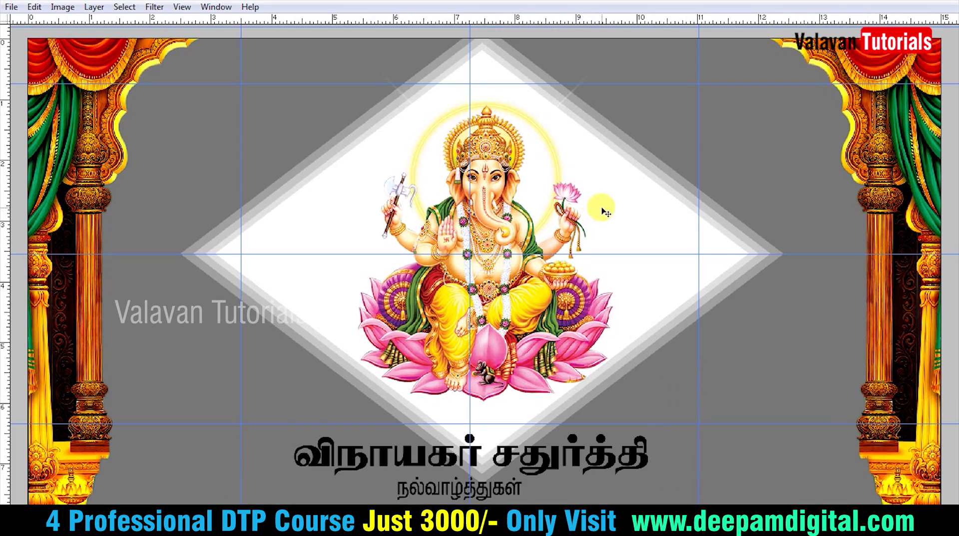
Step: Try to paste the rainbow image into the white diamond of the banner document
left_click(601, 201)
key("ctrl+shift+v")
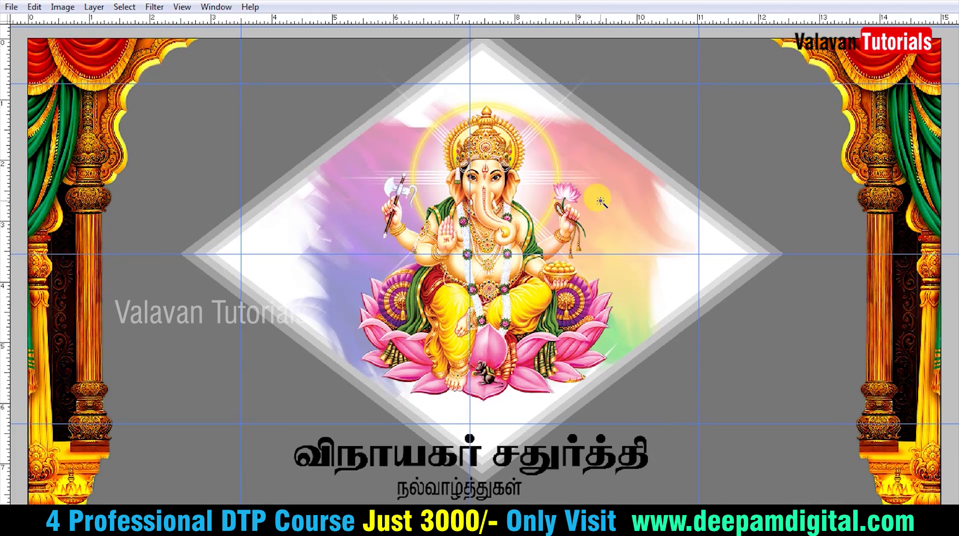
key("ctrl+z")
Step: Load the white diamond layer's outline as a selection and paste the rainbow image inside it
key("ctrl+t")
right_click(459, 96)
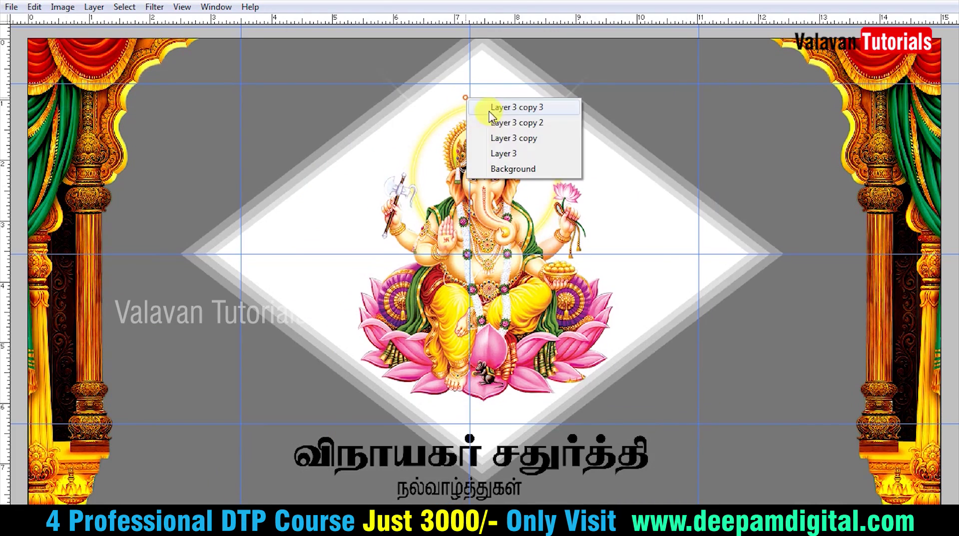
left_click(501, 155)
left_click_drag(501, 157, 402, 196)
key("ctrl+z")
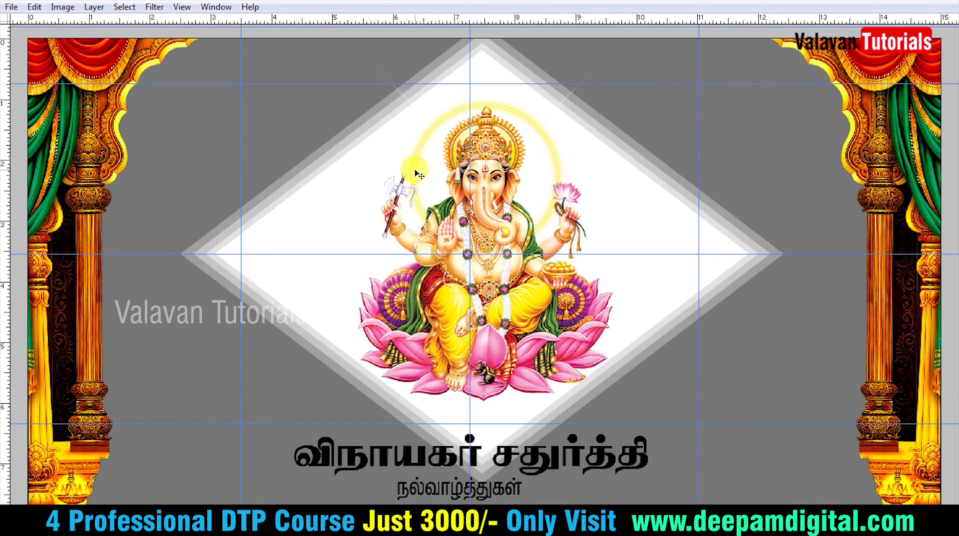
key("alt+s")
key("o")
key("Return")
key("ctrl+shift+v")
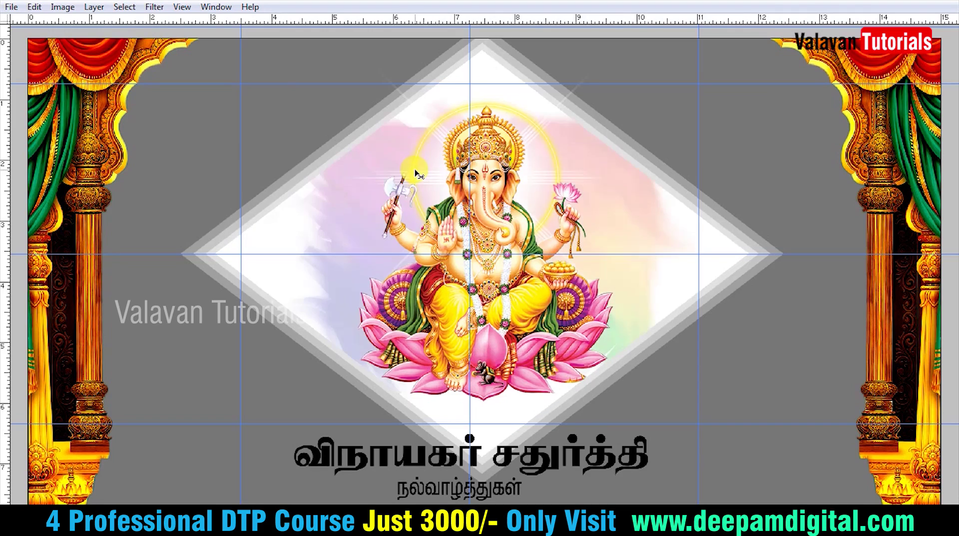
Step: Reorder the pasted rainbow layer to sit above all the diamond layers and behind Ganesha's glowing halo
key("ctrl+t")
key("Return")
key("ctrl+j")
key("ctrl+bracketright")
key("ctrl+bracketright")
key("ctrl+bracketright")
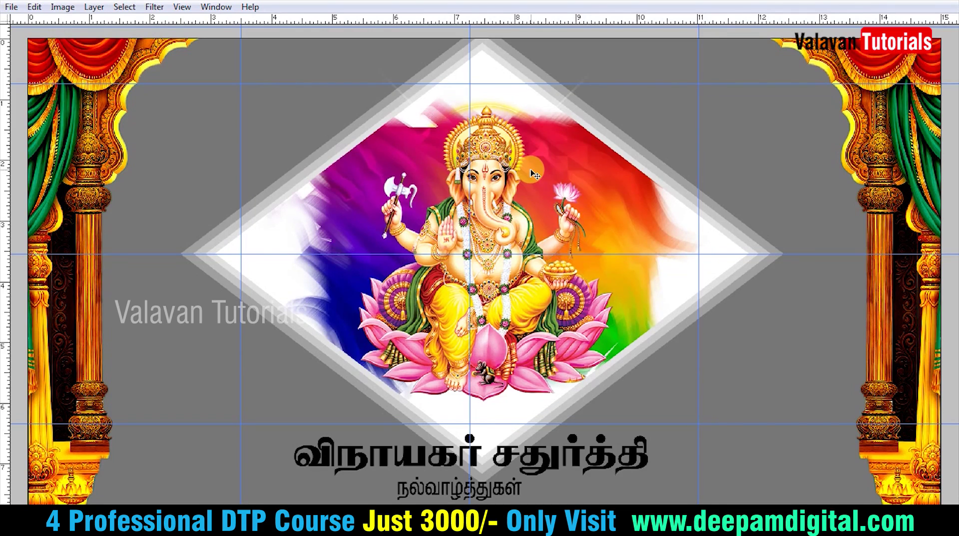
key("ctrl+bracketleft")
key("ctrl+bracketleft")
Step: Enlarge the rainbow image and adjust its position to fill the inner diamond behind Ganesha
key("ctrl+t")
left_click_drag(712, 90, 894, 47)
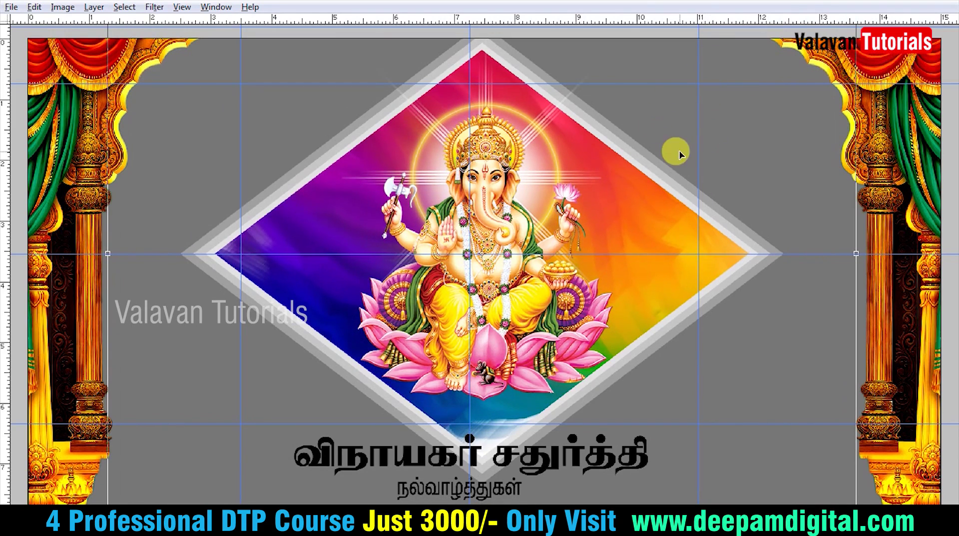
left_click_drag(594, 199, 598, 200)
key("Return")
Step: Apply the Texturizer filter to the rainbow layer inside the diamond and inspect the textured result
key("ctrl+plus")
left_click(154, 7)
mouse_move(252, 252)
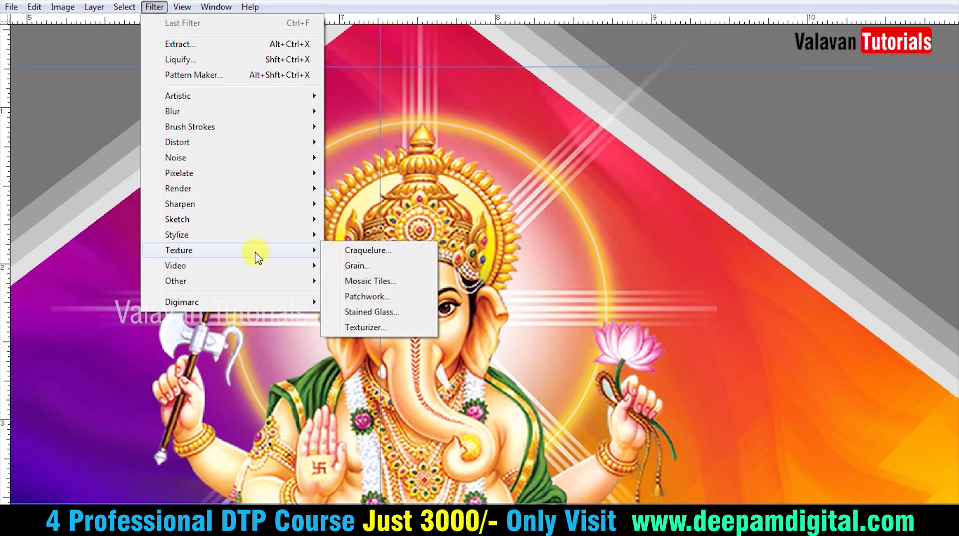
left_click(364, 327)
left_click(469, 274)
left_click(449, 309)
left_click_drag(419, 308, 418, 309)
left_click(527, 109)
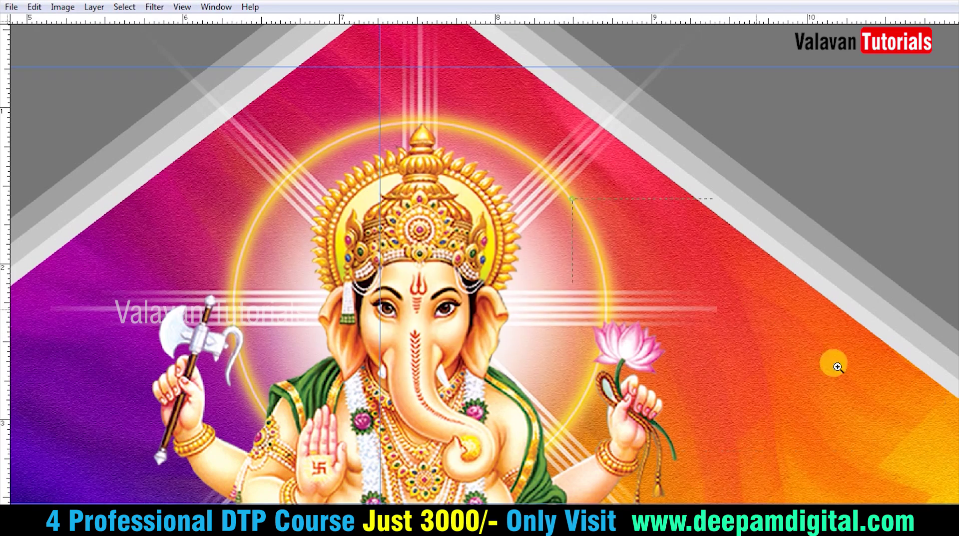
left_click(761, 327, "ctrl")
key("ctrl+0")
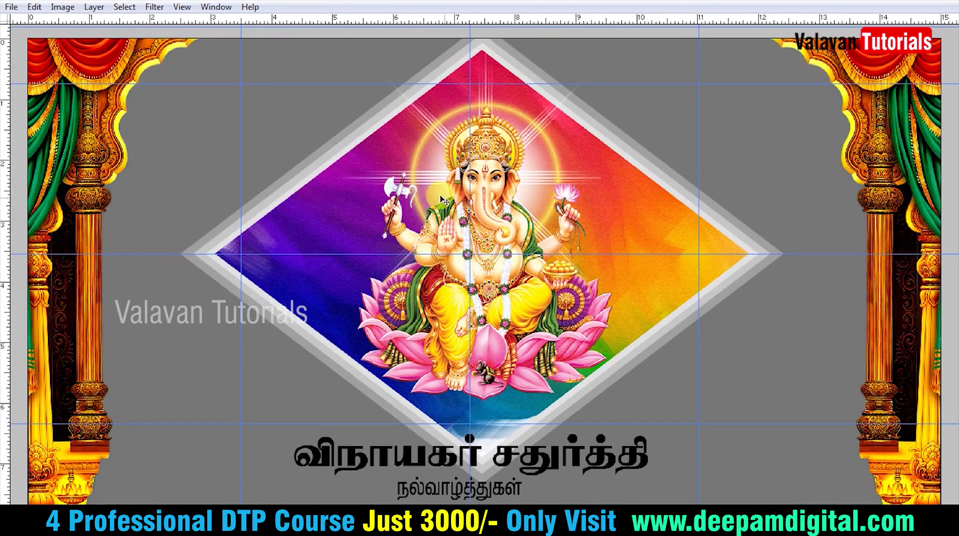
Step: Hide the guides and display the tool palettes together with the Styles palette
key("ctrl+semicolon")
key("ctrl+minus")
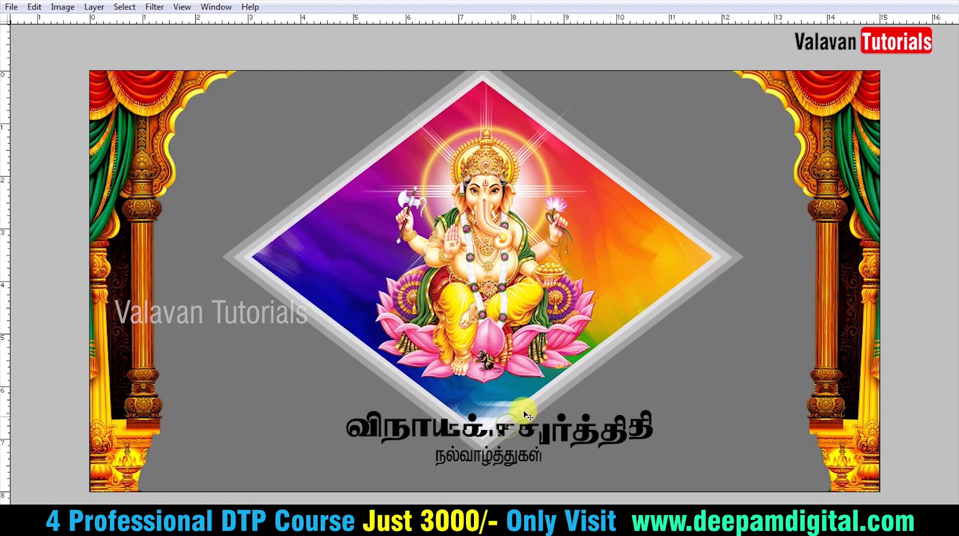
key("Tab")
left_click(216, 7)
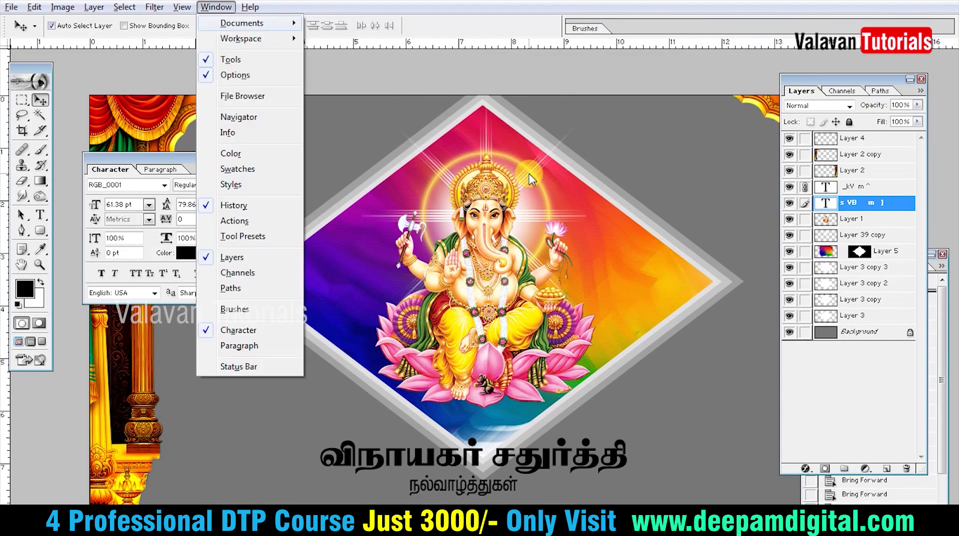
left_click(225, 182)
Step: Try several layer styles on the title "விநாயகர் சதுர்த்தி" and settle on the pale green to magenta one with a black outline
scroll(849, 324, "down", 1)
left_click(794, 299)
left_click(769, 300)
scroll(810, 352, "down", 1)
left_click(772, 332)
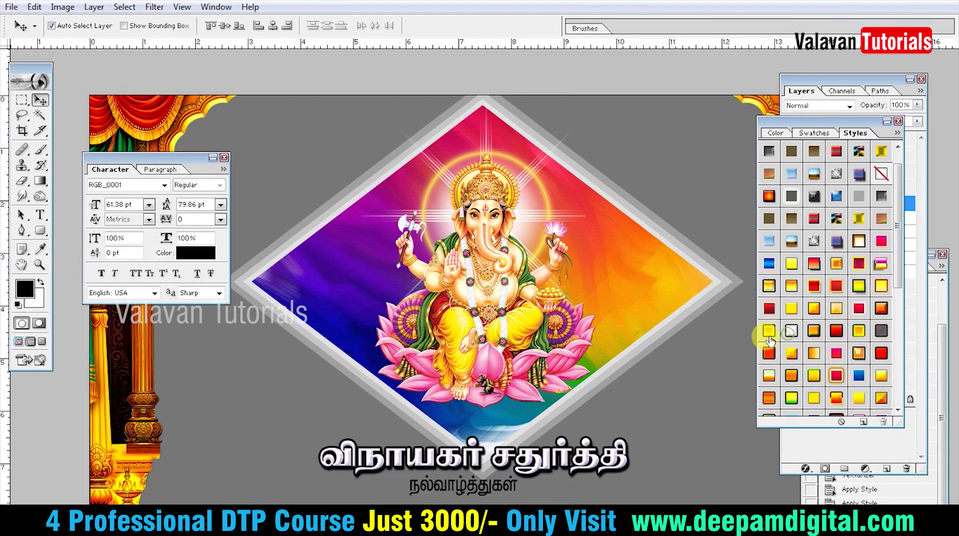
left_click(791, 397)
scroll(794, 390, "down", 1)
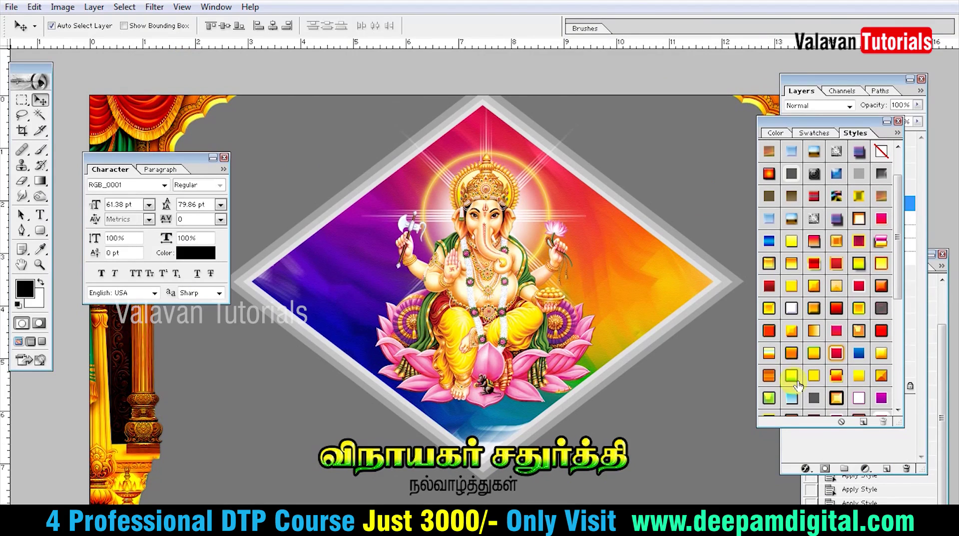
left_click(771, 398)
Step: Give the "நல்வாழ்த்துகள்" text layer the magenta-purple layer style with a white outline
key("t")
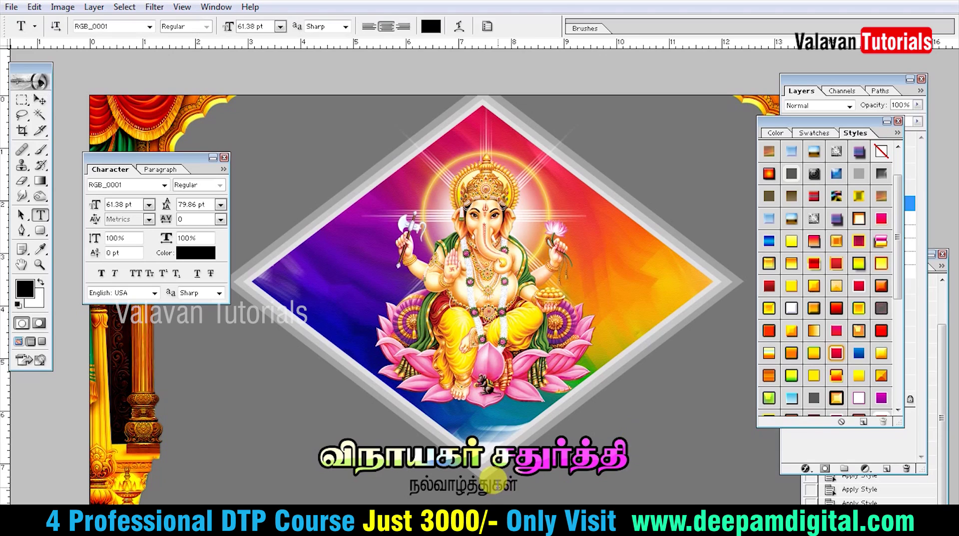
left_click(495, 482)
left_click(877, 398)
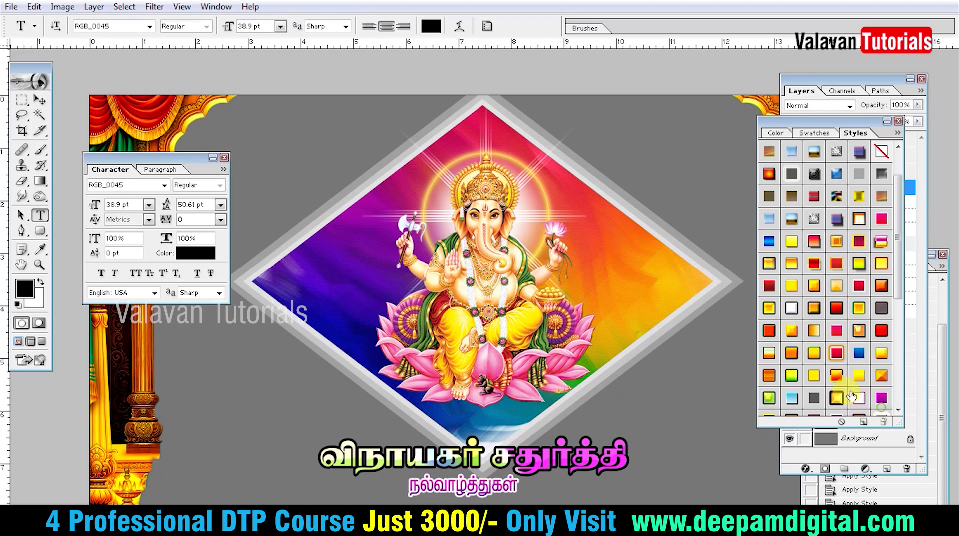
Step: Enlarge both Tamil greeting lines together and reposition them below the diamond
key("Tab")
key("ctrl+t")
left_click_drag(639, 412, 662, 408)
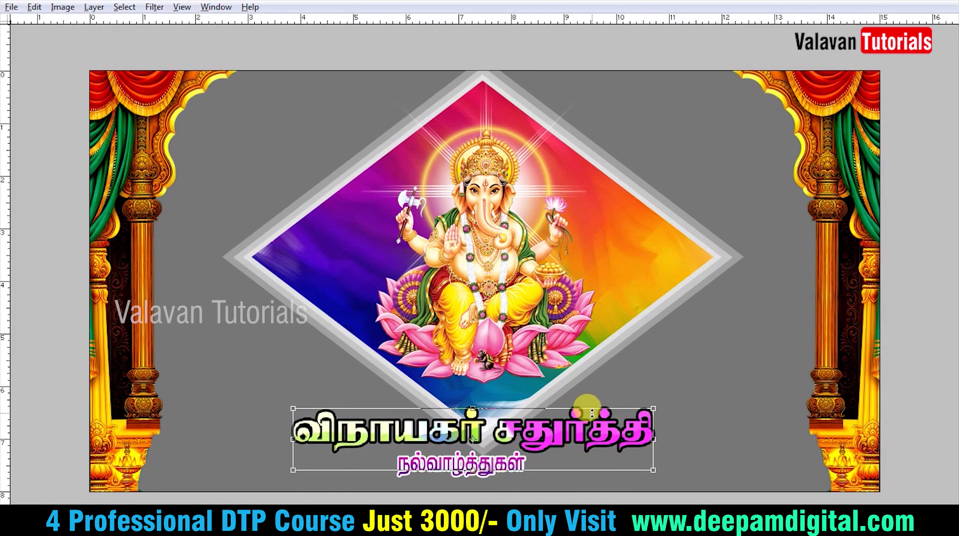
key("Return")
left_click_drag(577, 418, 593, 417)
Step: Open the file cusom shapes.psd from the Owncloud folder in Bridge
right_click(533, 371)
left_click(560, 381)
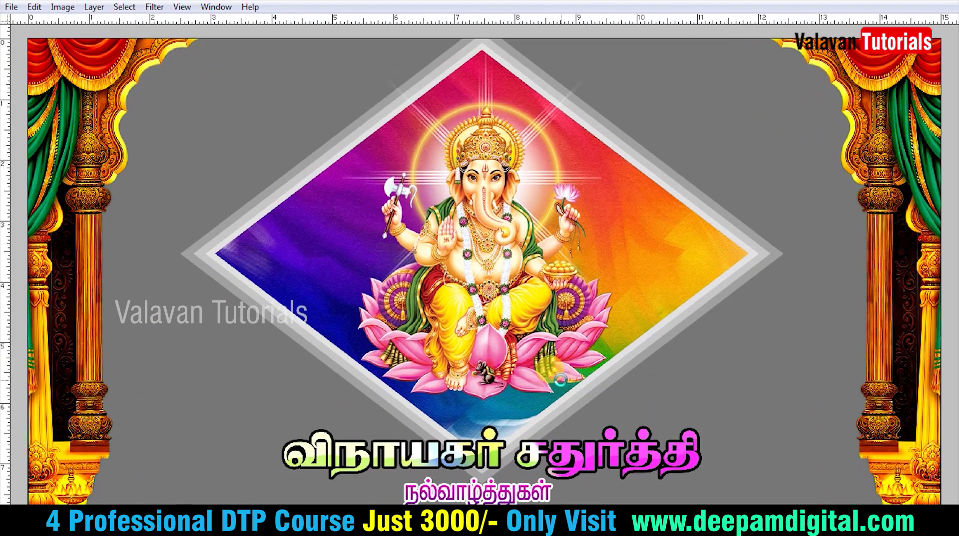
key("ctrl+o")
left_click(636, 349)
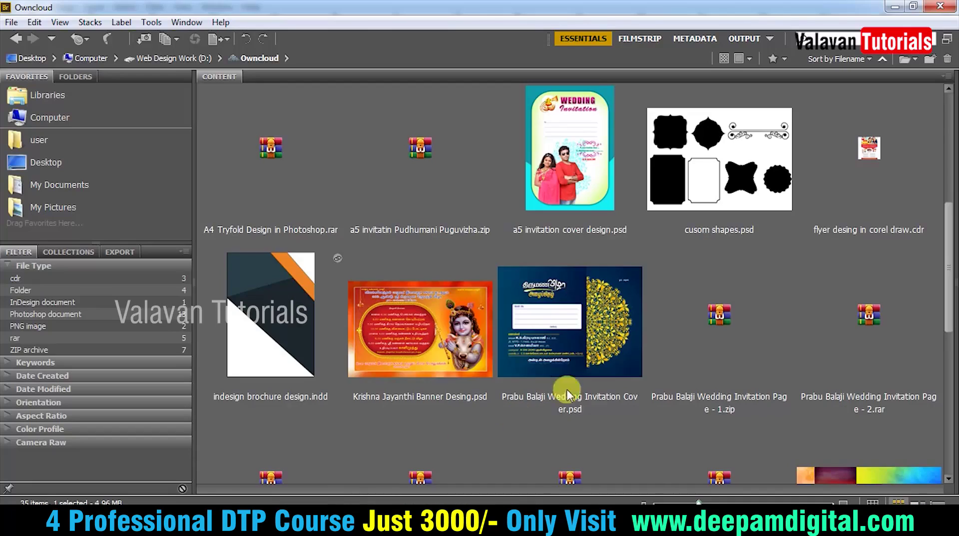
left_click(682, 179)
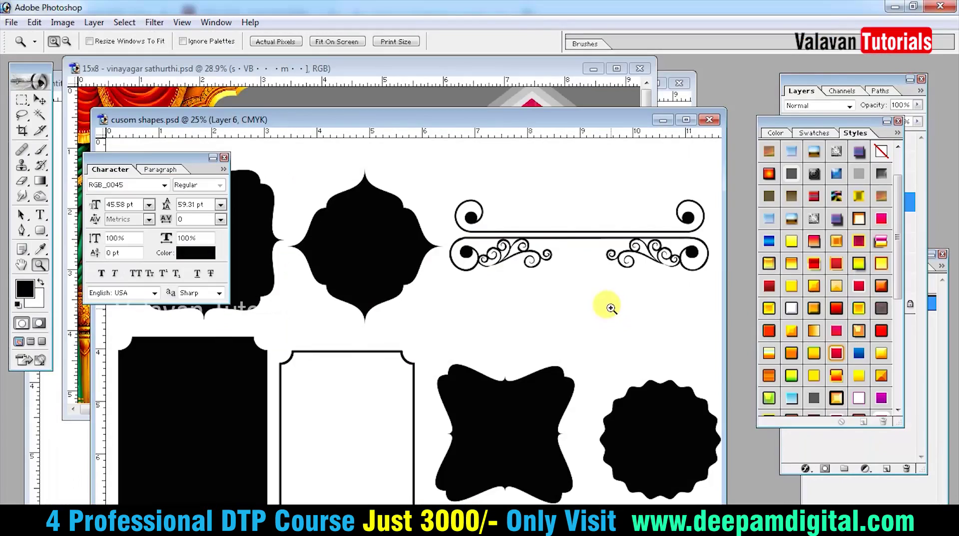
Step: Copy the double scroll ornament from cusom shapes.psd into the banner and place it at the "நல்வாழ்த்துகள்" line
key("v")
left_click_drag(465, 252, 458, 99)
key("f")
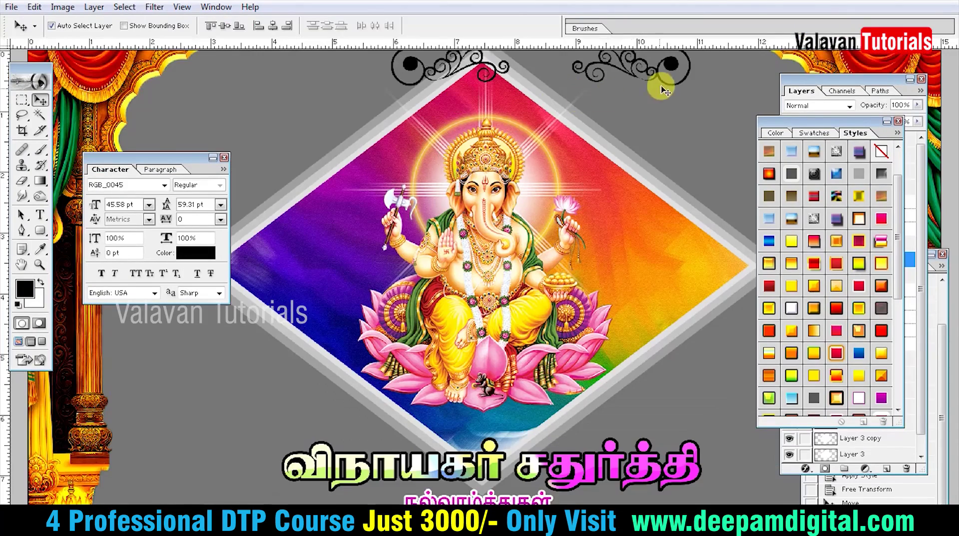
key("Tab")
left_click_drag(669, 53, 613, 492)
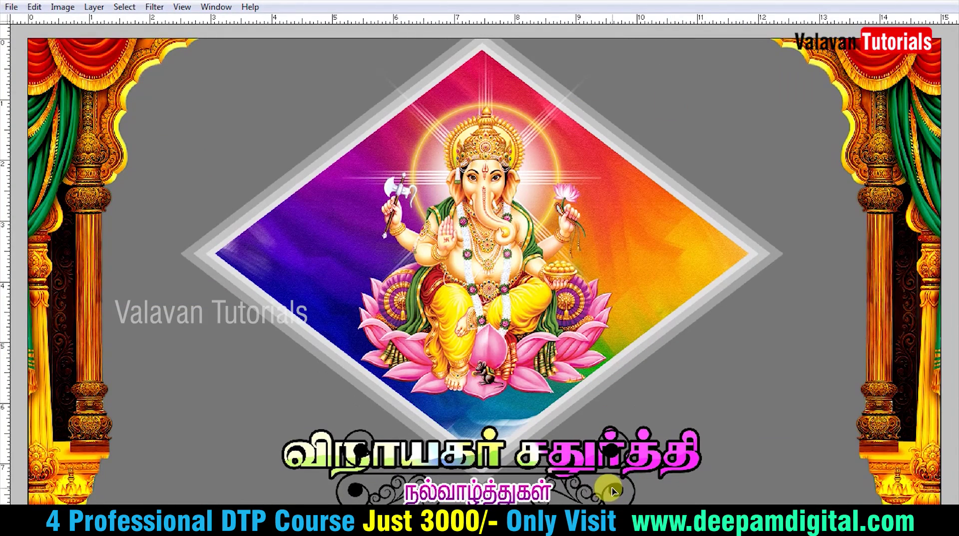
Step: Try to scale the double scroll ornament down to fit around the "நல்வாழ்த்துகள்" line
scroll(613, 492, "up", 2)
key("ctrl+t")
left_click_drag(671, 378, 585, 402)
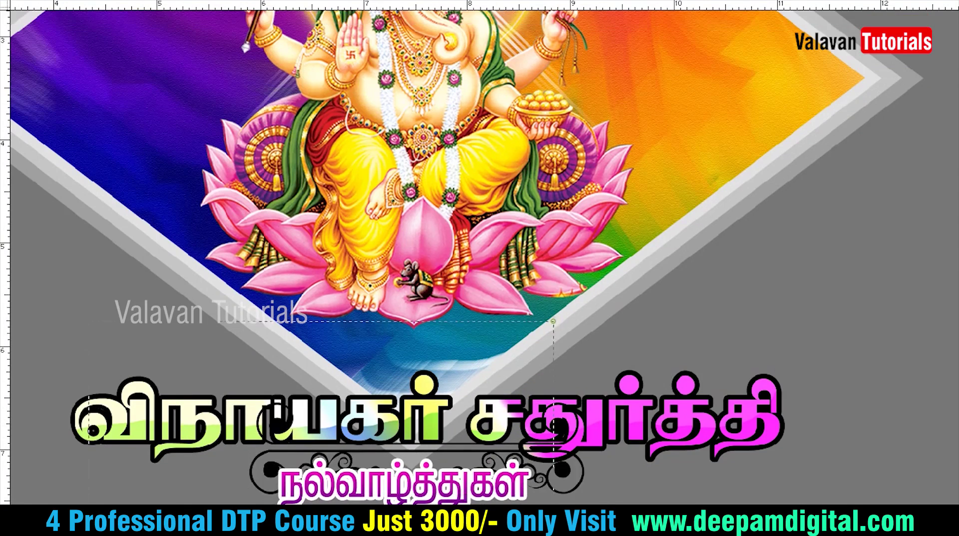
left_click_drag(553, 321, 553, 321)
left_click_drag(392, 400, 209, 459)
Step: Try to separate the ornament's upper scroll from its lower flourish and shrink the remaining piece
left_click_drag(119, 275, 942, 412)
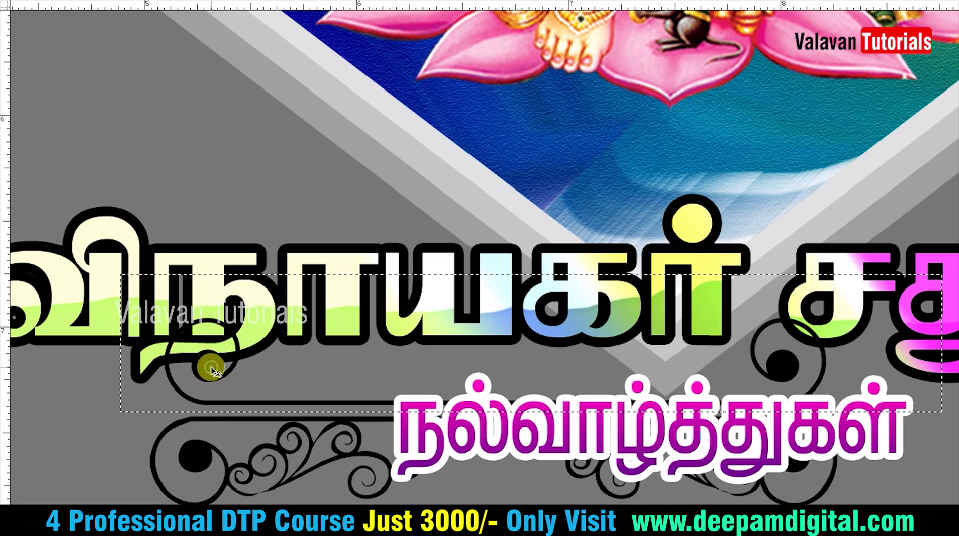
left_click_drag(209, 367, 196, 453)
key("ctrl+d")
left_click_drag(832, 501, 685, 360)
key("Return")
left_click(544, 318)
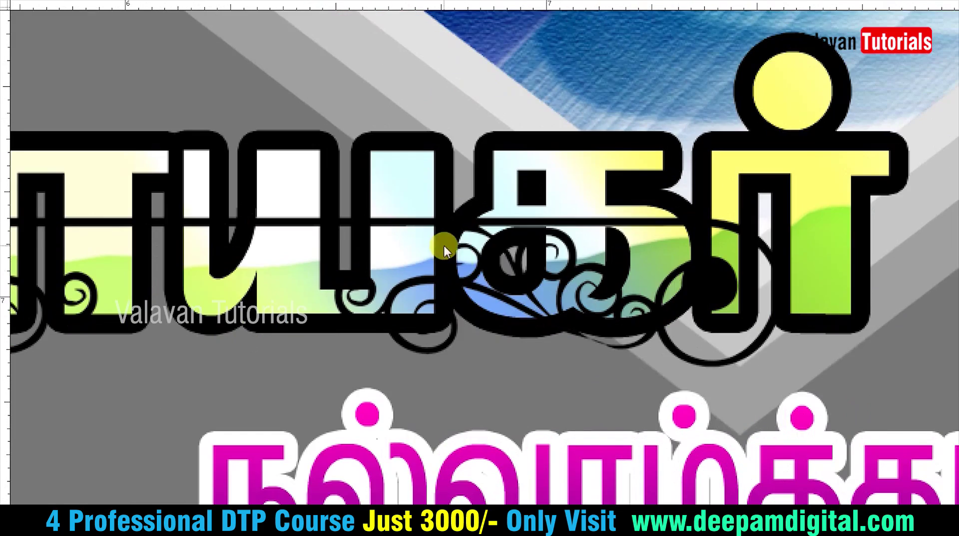
key("ctrl+0")
left_click_drag(364, 327, 555, 398)
key("z")
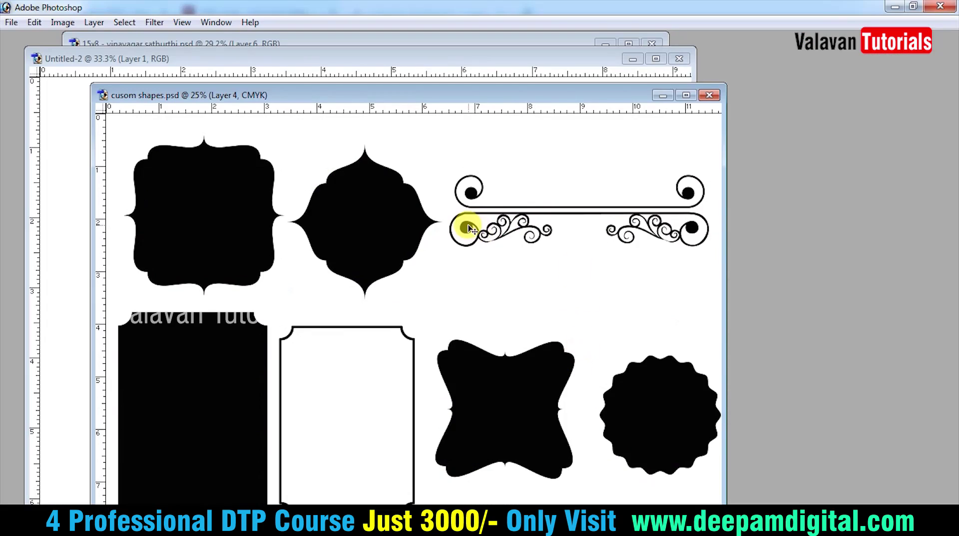
Step: Return to the banner from cusom shapes.psd and undo the scroll ornament's edits and placement
left_click_drag(469, 228, 462, 265)
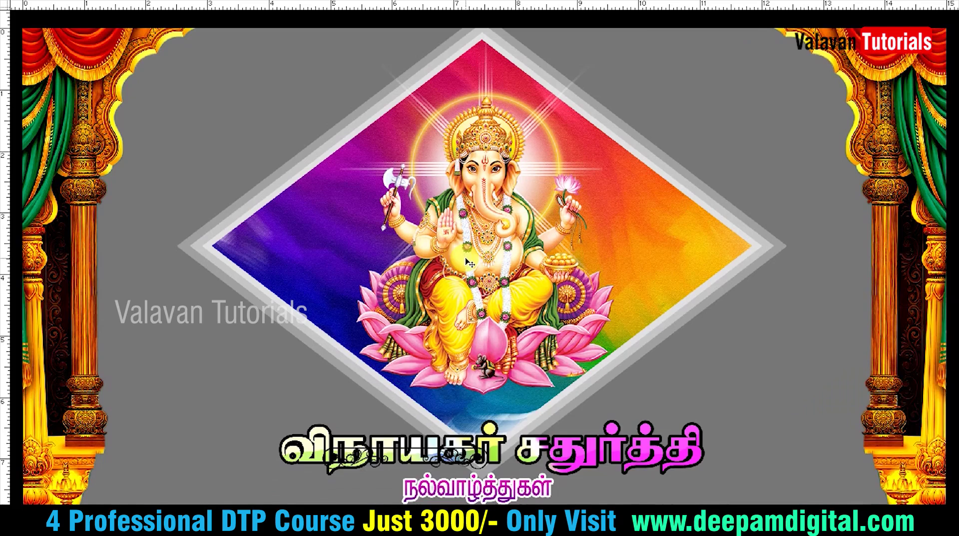
key("ctrl+alt+z")
key("ctrl+alt+z")
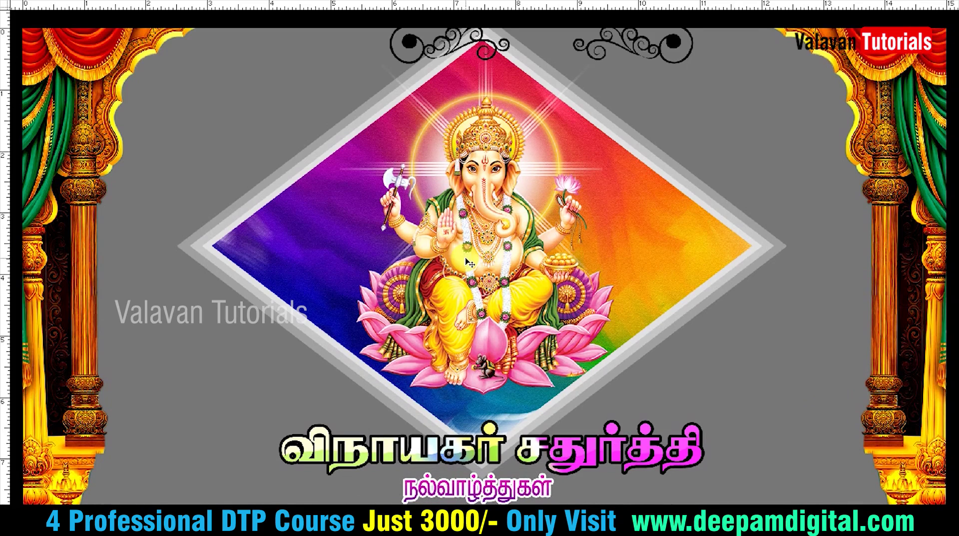
key("p")
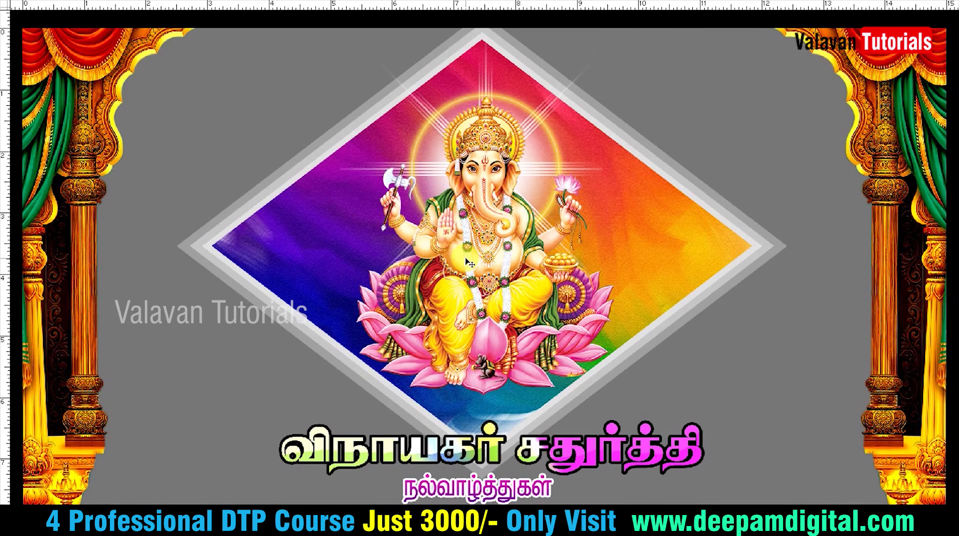
Step: Place the lower scroll ornament behind the "நல்வாழ்த்துகள்" line and scale it down
left_click_drag(349, 273, 314, 493)
key("ctrl+t")
left_click_drag(602, 474, 536, 485)
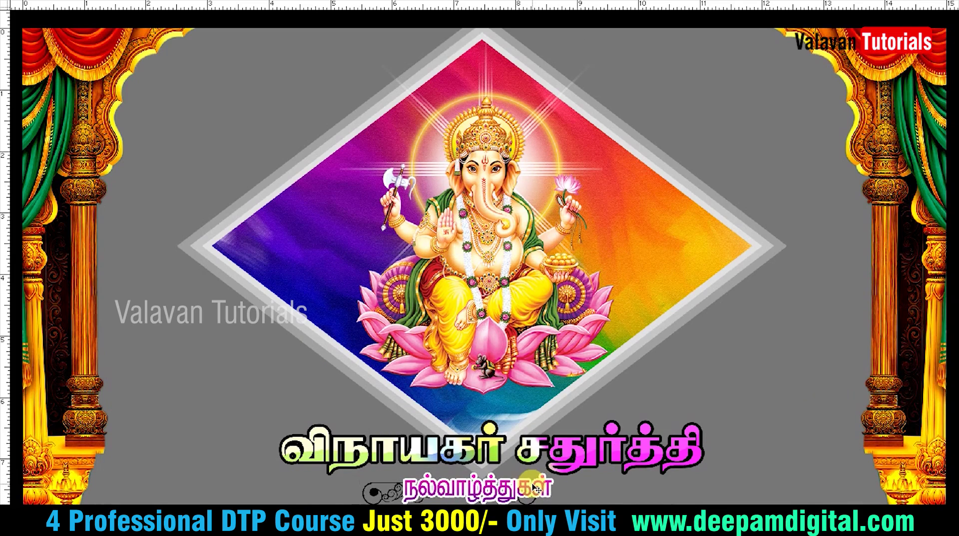
Step: Delete the ornament's portion behind and beyond "நல்வாழ்த்துகள்", keeping only its left flourish
scroll(350, 474, "up", 4)
left_click_drag(145, 423, 139, 422)
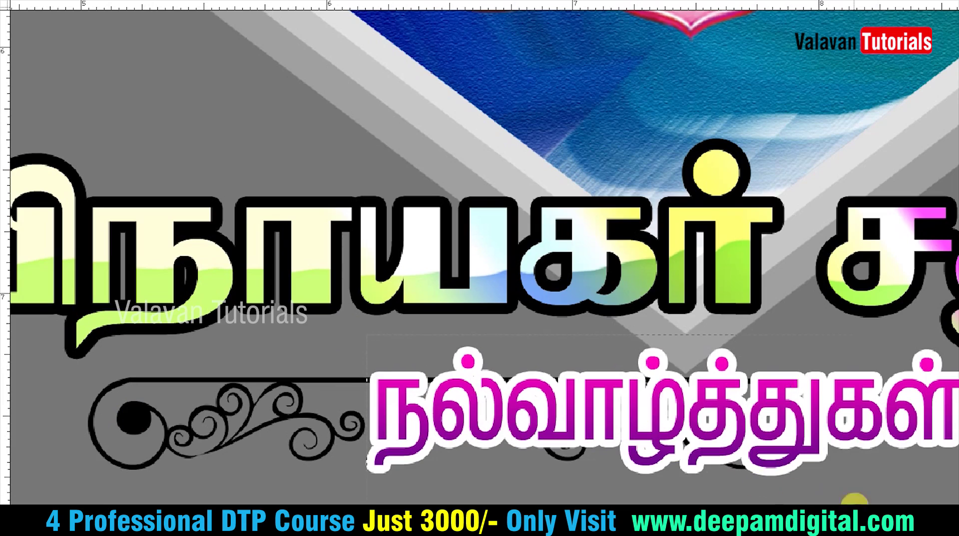
key("Delete")
key("ctrl+d")
Step: Duplicate the left flourish, flip the copy horizontally and place it just right of "நல்வாழ்த்துகள்"
key("v")
left_click_drag(144, 414, 292, 361)
key("ctrl+t")
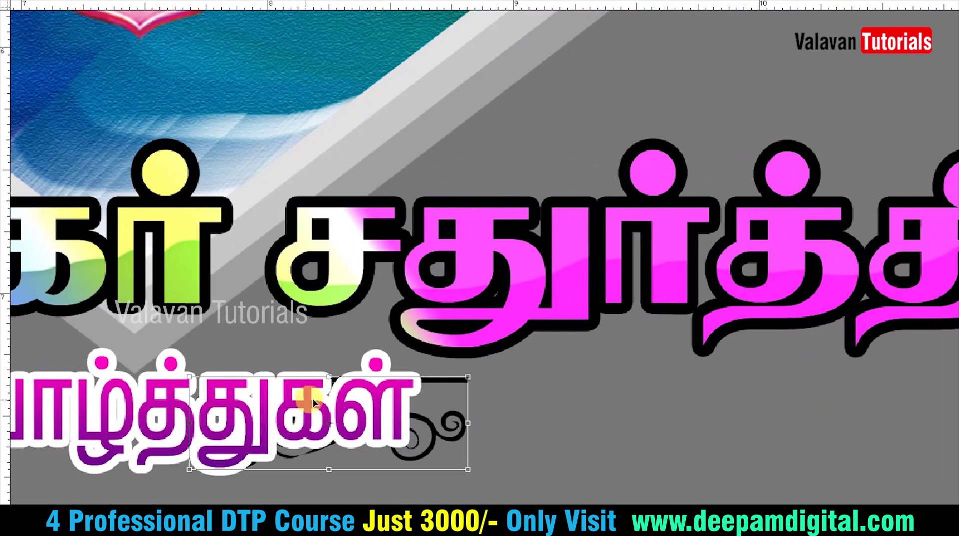
right_click(349, 395)
left_click(433, 370)
left_click_drag(309, 405, 552, 412)
key("Return")
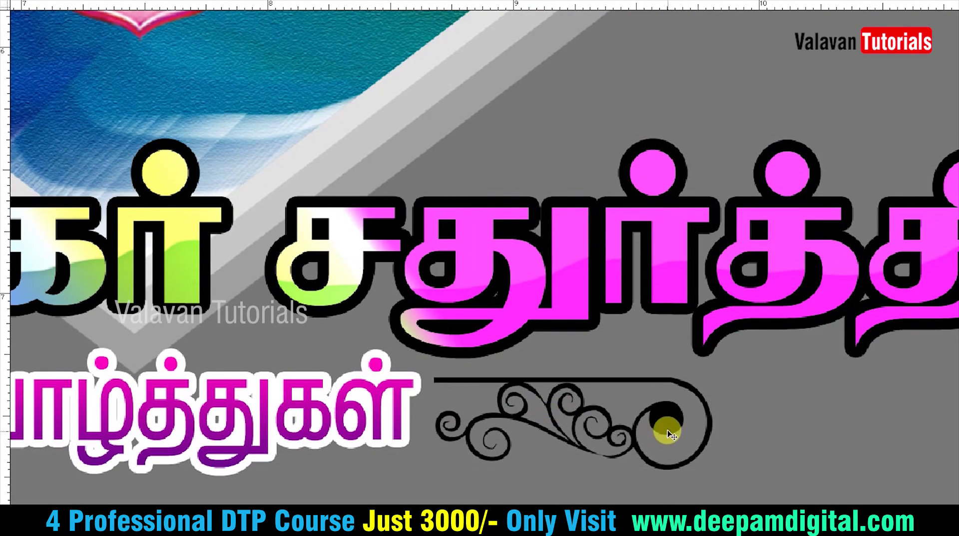
key("ctrl+0")
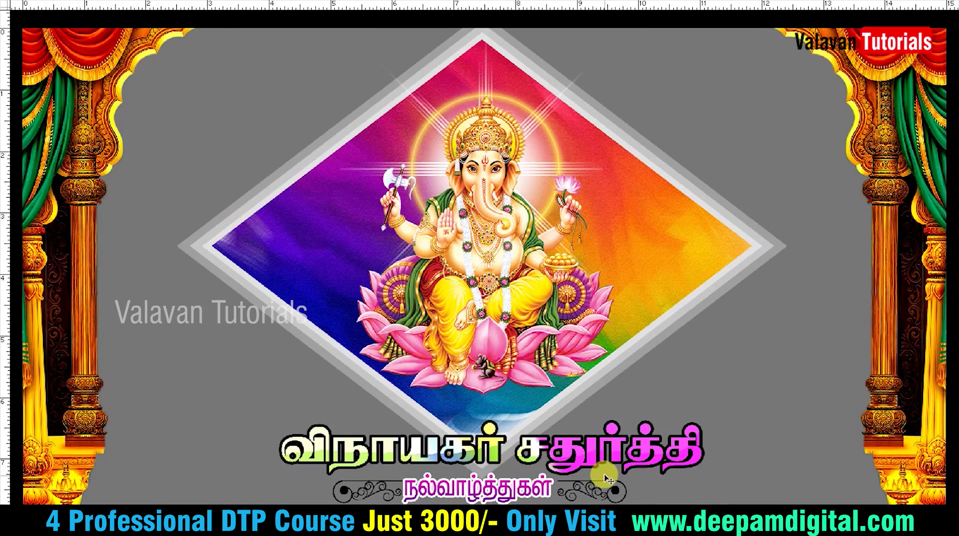
right_click(225, 126)
left_click(244, 143)
right_click(218, 123)
left_click(246, 134)
right_click(246, 124)
left_click(276, 132)
left_click(278, 134)
key("ctrl+minus")
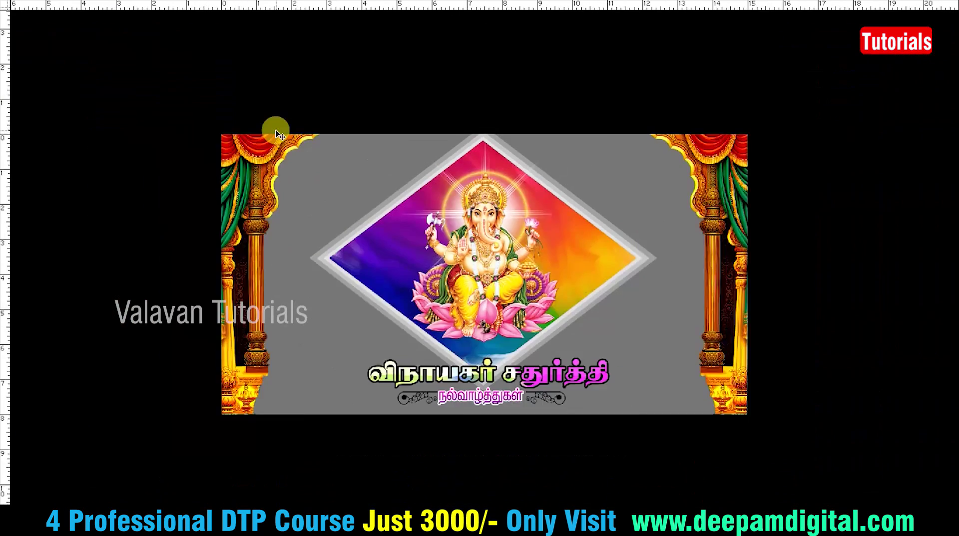
Step: Clear a central area about 10 by 6.7 inches of the grey background to white, feathering the selection by 250 pixels
left_click_drag(295, 150, 655, 386)
key("ctrl+alt+d")
type("250")
key("Return")
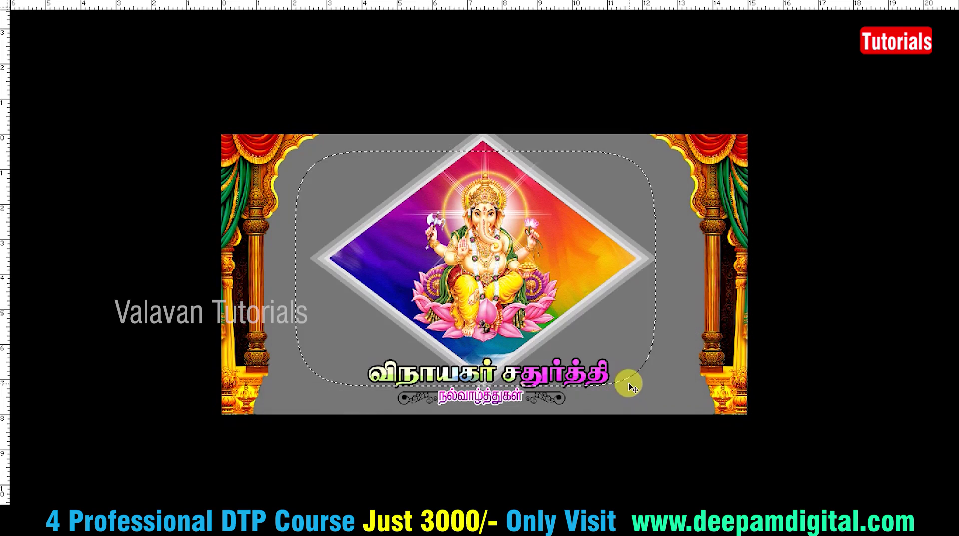
key("Delete")
key("ctrl+d")
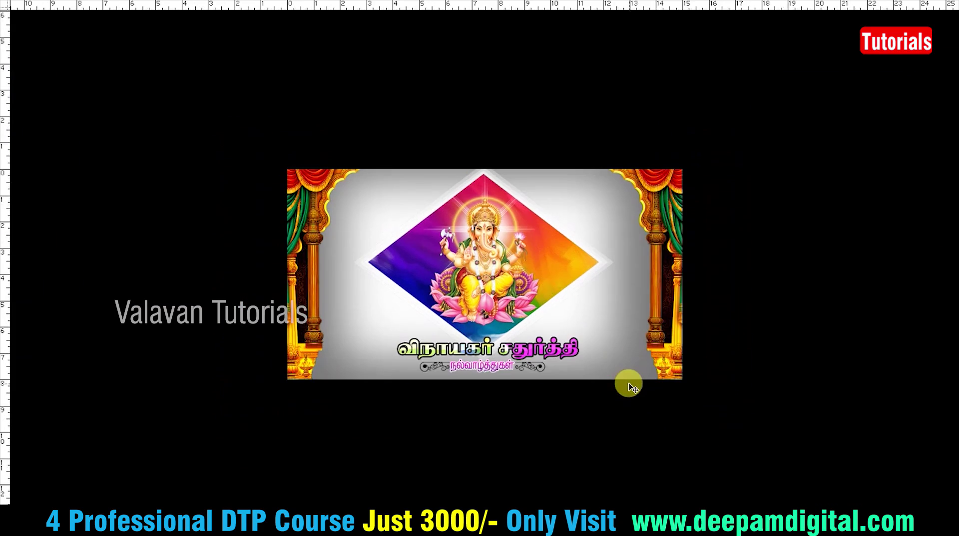
Step: Try to tint the grey-white background by lowering its hue with Hue/Saturation
key("Tab")
key("ctrl+u")
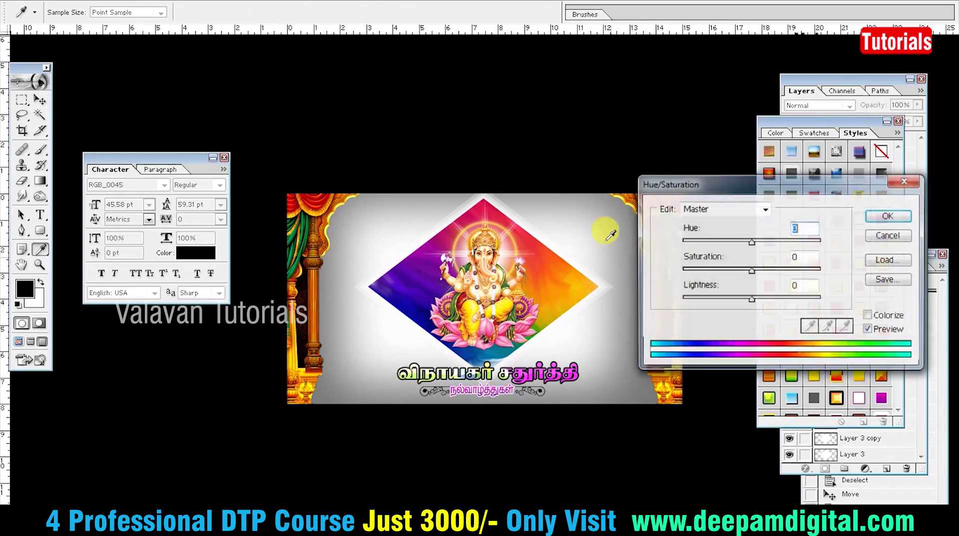
left_click_drag(749, 241, 715, 243)
left_click(901, 218)
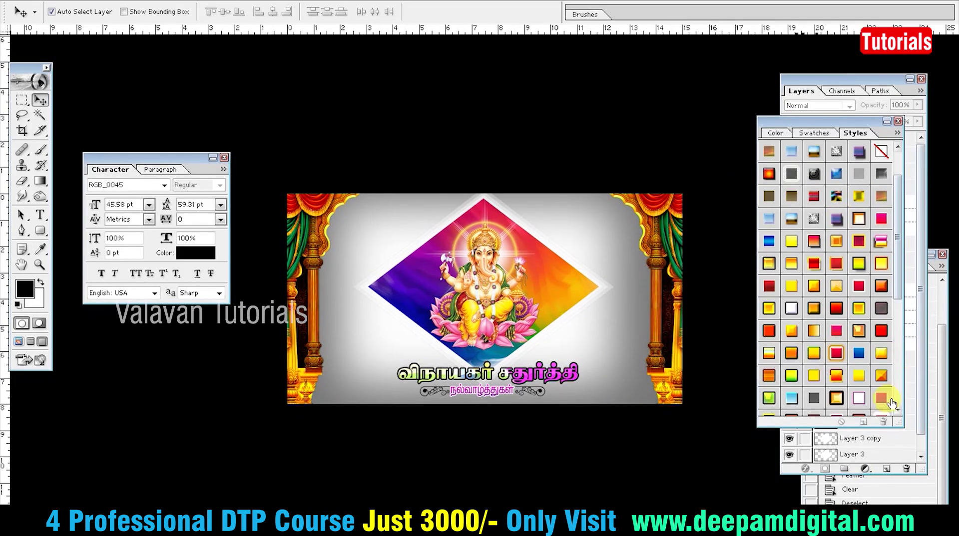
Step: Add a Color Balance adjustment layer directly above the Background, with the midtones' Cyan–Red level at -55
left_click(584, 203)
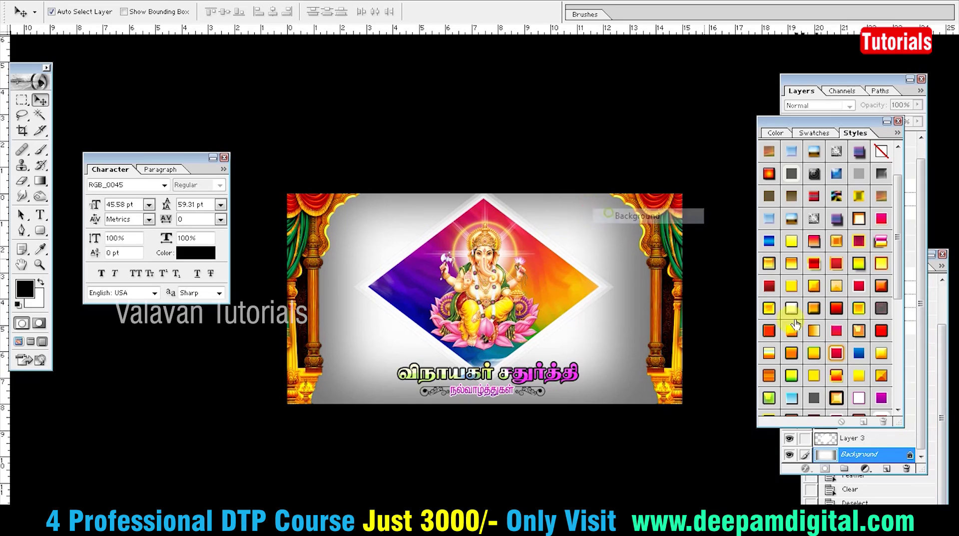
left_click(898, 121)
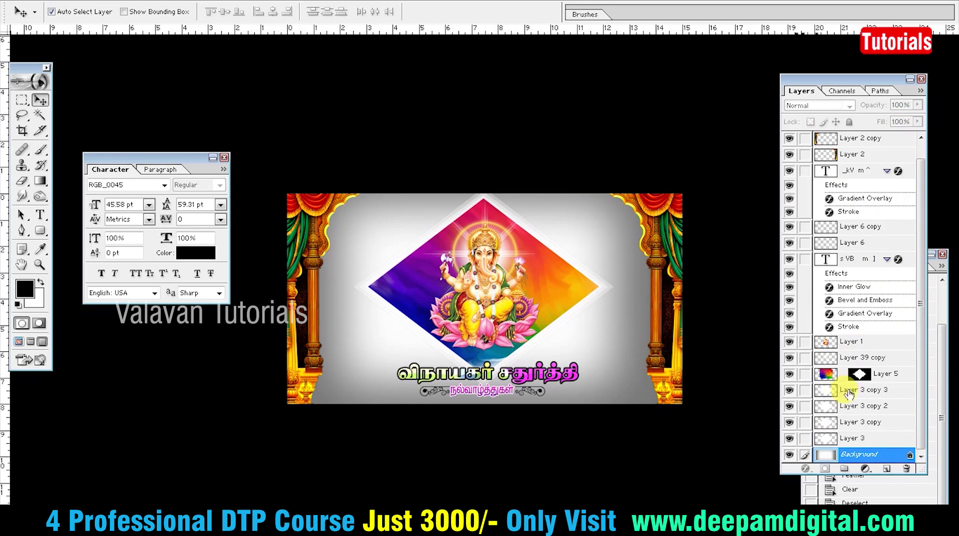
left_click(865, 469)
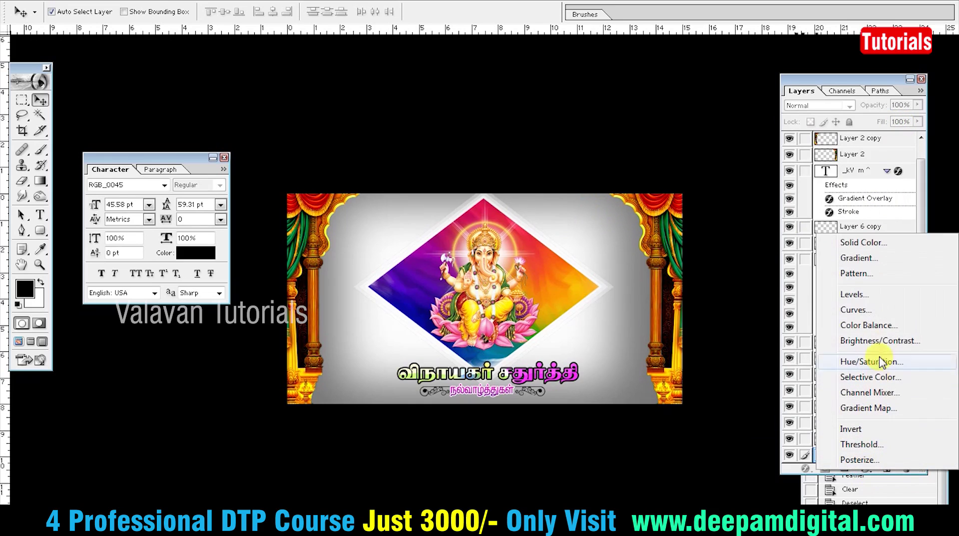
left_click(877, 325)
left_click_drag(538, 180, 348, 101)
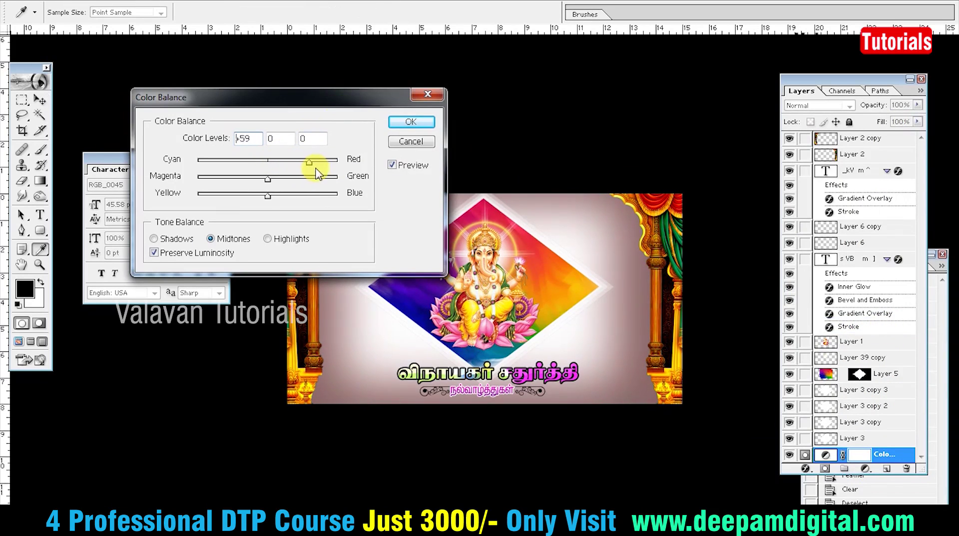
mouse_move(358, 177)
left_mouse_down()
mouse_move(252, 169)
mouse_move(344, 174)
left_mouse_up()
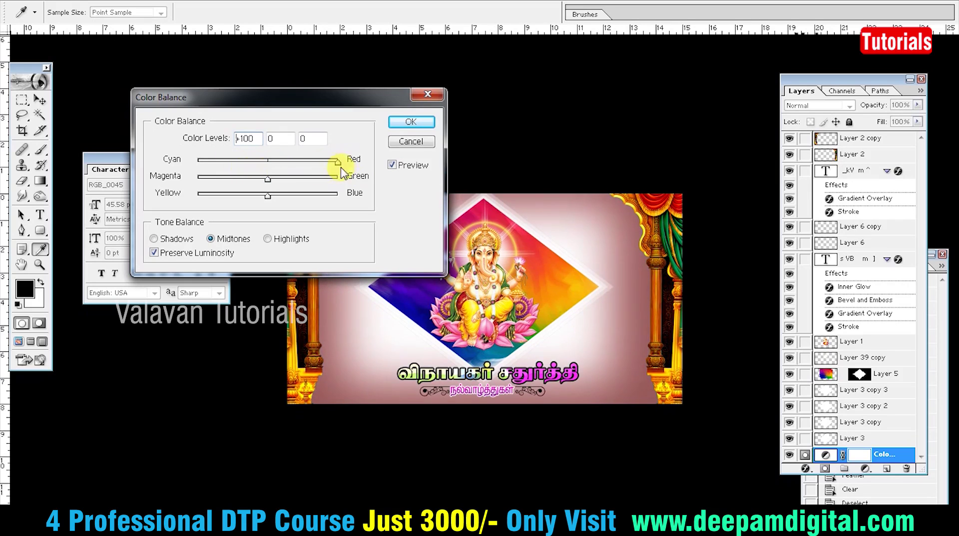
left_click(392, 165)
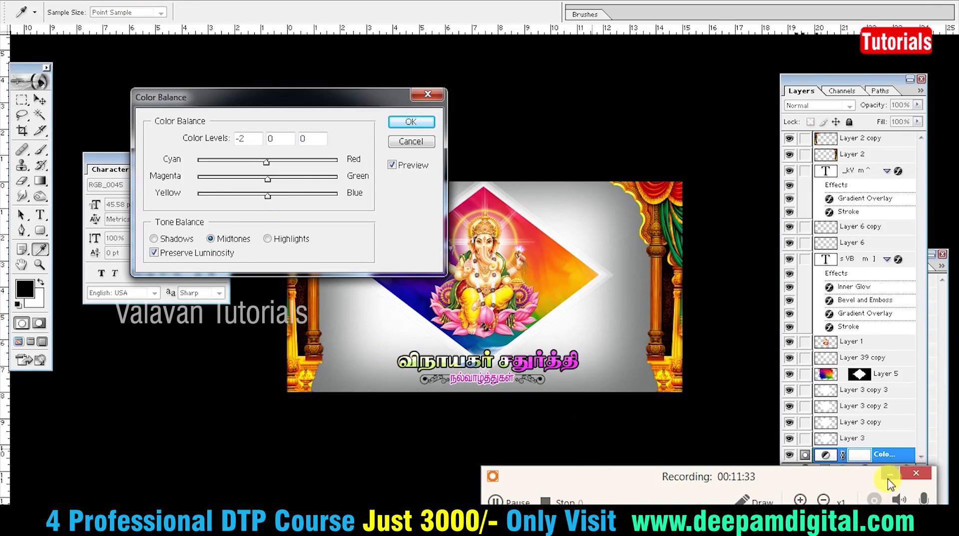
left_click(889, 477)
left_click_drag(268, 166, 232, 170)
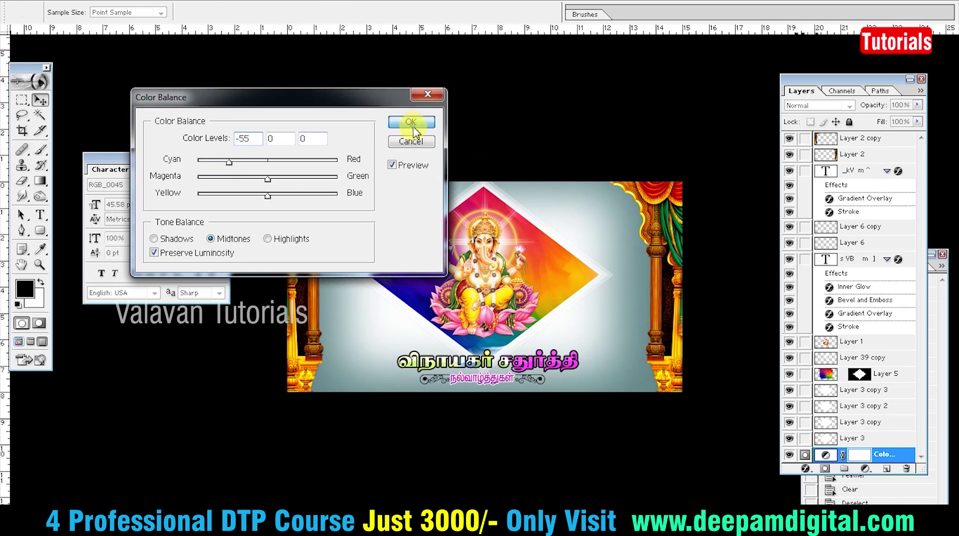
left_click(410, 122)
key("v")
left_click(427, 220)
key("Tab")
right_click(558, 222)
left_click(574, 230)
key("ctrl+minus")
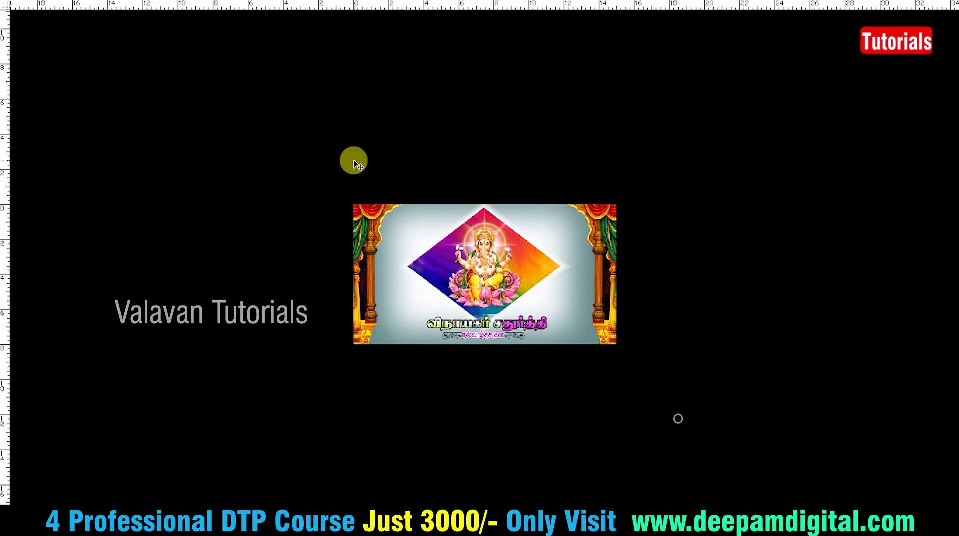
key("ctrl+0")
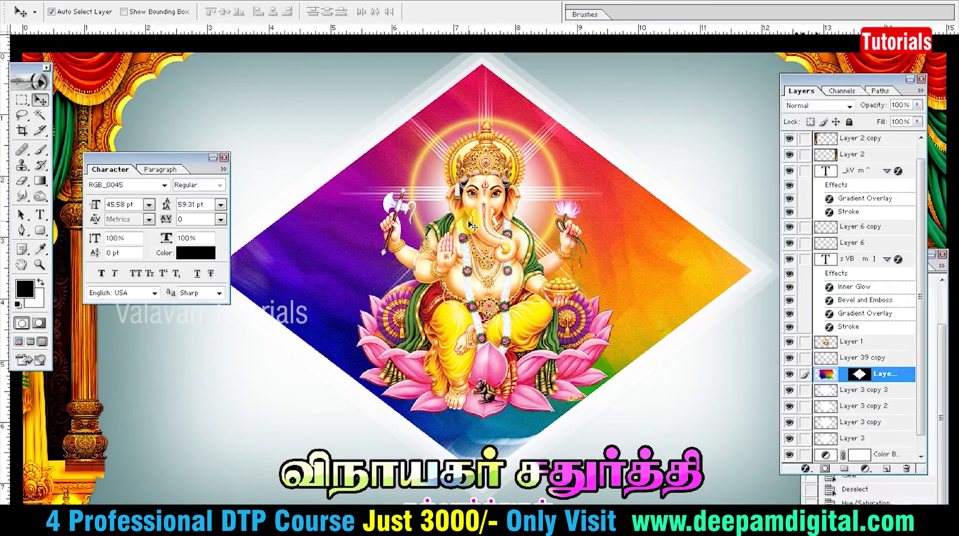
key("Tab")
key("ctrl+minus")
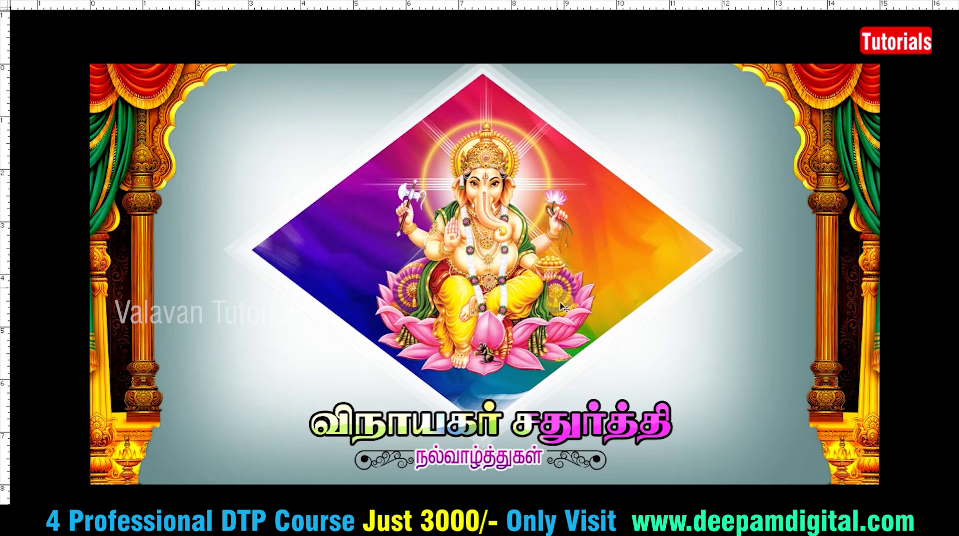
Step: Recolour both flourishes beside "நல்வாழ்த்துகள்" dark green (#346400)
left_click_drag(671, 421, 676, 393)
key("Tab")
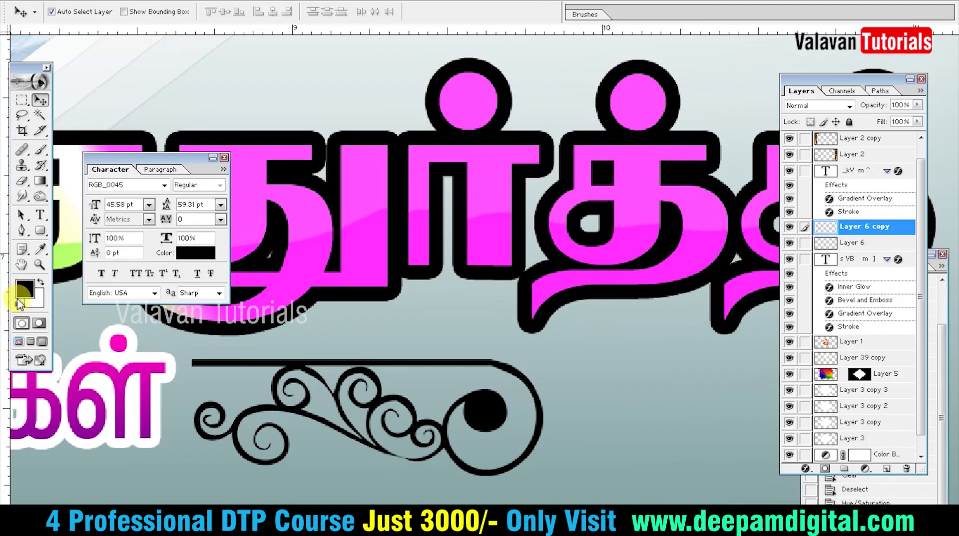
left_click(25, 288)
left_click(512, 313)
left_click(478, 273)
left_click(478, 273)
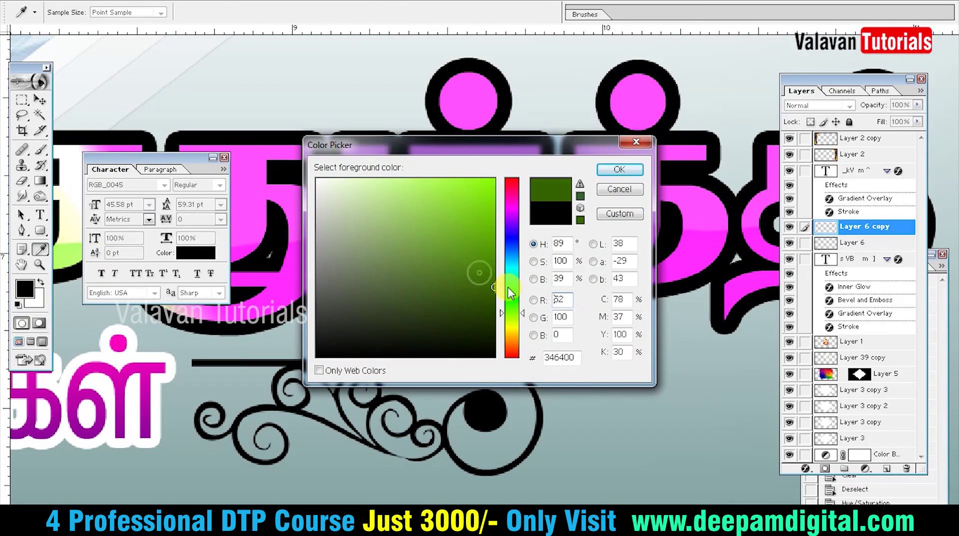
key("Return")
key("alt+shift+BackSpace")
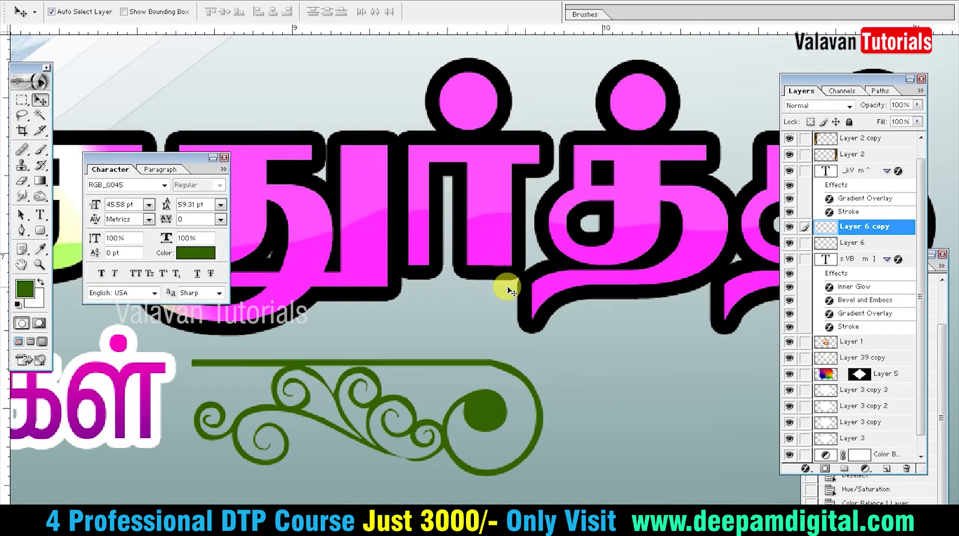
scroll(509, 290, "down", 5)
scroll(414, 465, "up", 5)
left_click(430, 382)
key("alt+shift+BackSpace")
Step: Add a Multiply drop shadow to the white diamond frame with 44% opacity, 5 px distance, 27% spread and 35 px size
key("ctrl+0")
key("Tab")
right_click(435, 278)
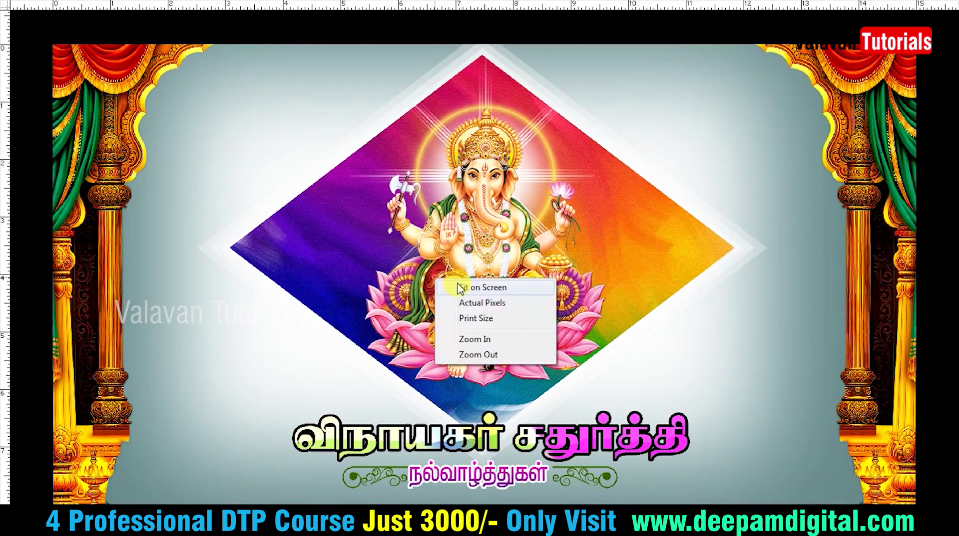
left_click(460, 289)
left_click_drag(610, 171, 262, 37)
right_click(487, 87)
left_click(498, 85)
key("alt+l")
key("y")
key("d")
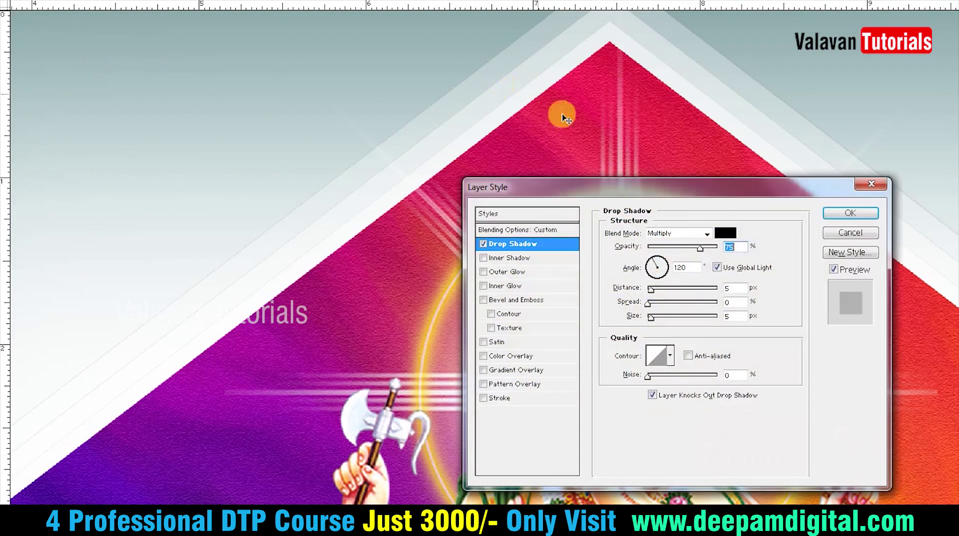
mouse_move(668, 304)
left_mouse_down()
mouse_move(689, 307)
mouse_move(661, 318)
mouse_move(667, 304)
left_mouse_up()
left_click_drag(686, 250, 678, 248)
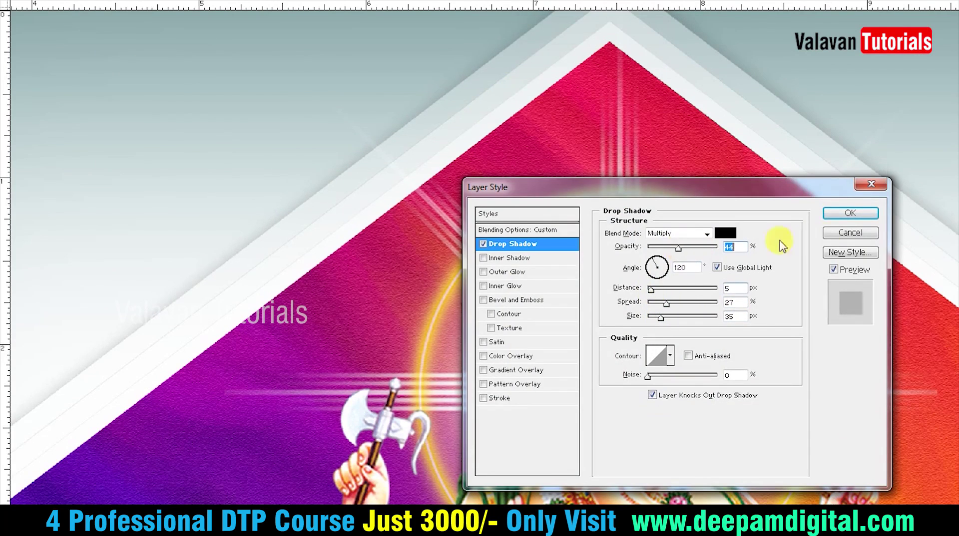
left_click(850, 212)
right_click(605, 193)
left_click(634, 202)
key("Tab")
key("v")
key("Tab")
key("ctrl+minus")
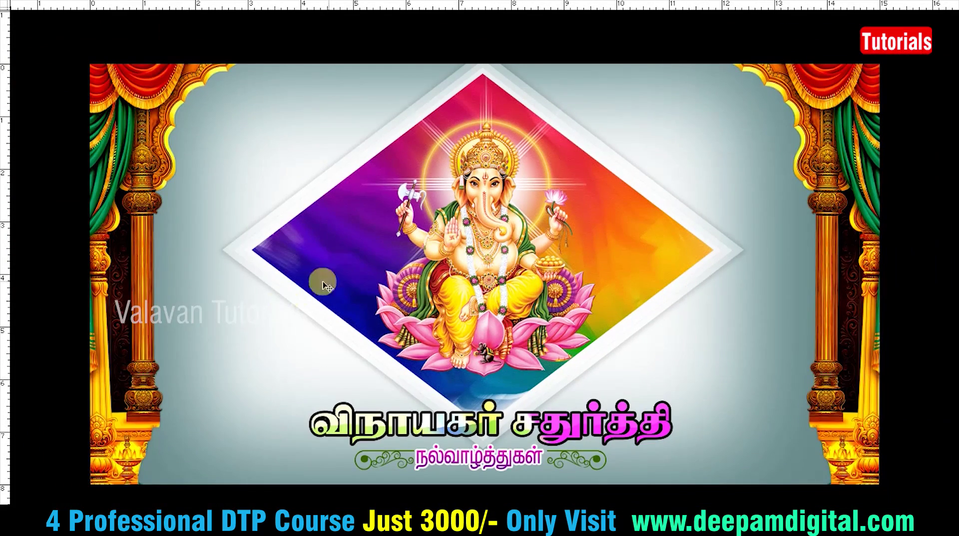
Step: Switch to Bridge, look through the designs in the Owncloud folder and return to Photoshop
key("ctrl+o")
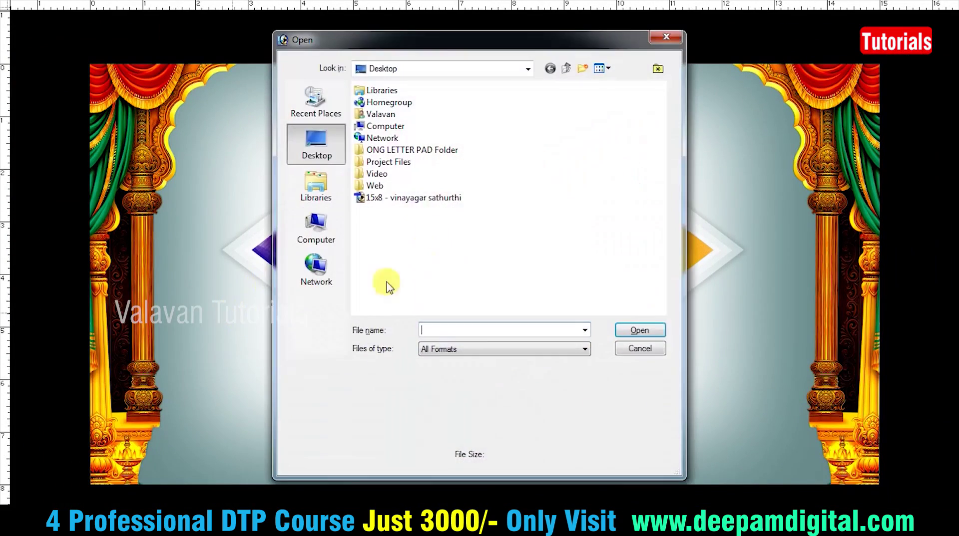
left_click(650, 349)
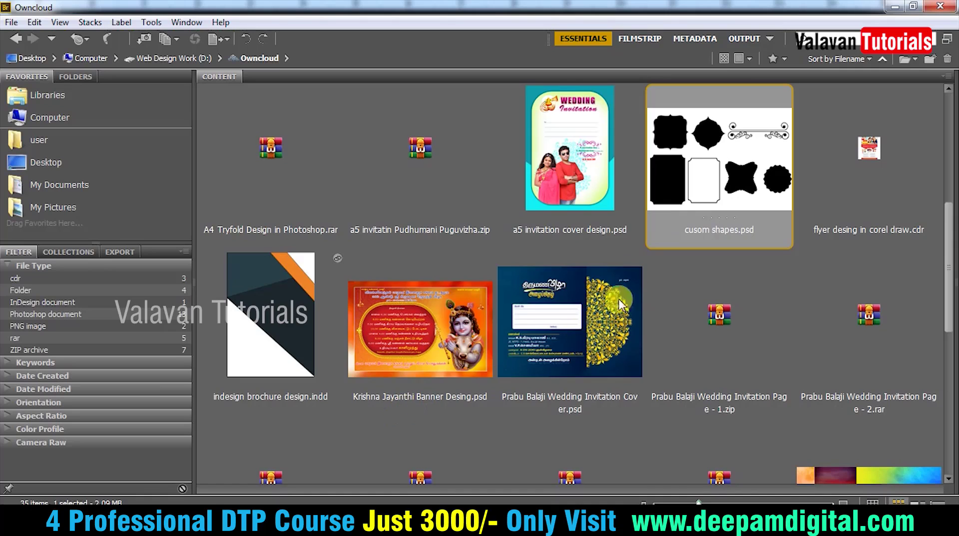
scroll(714, 183, "down", 5)
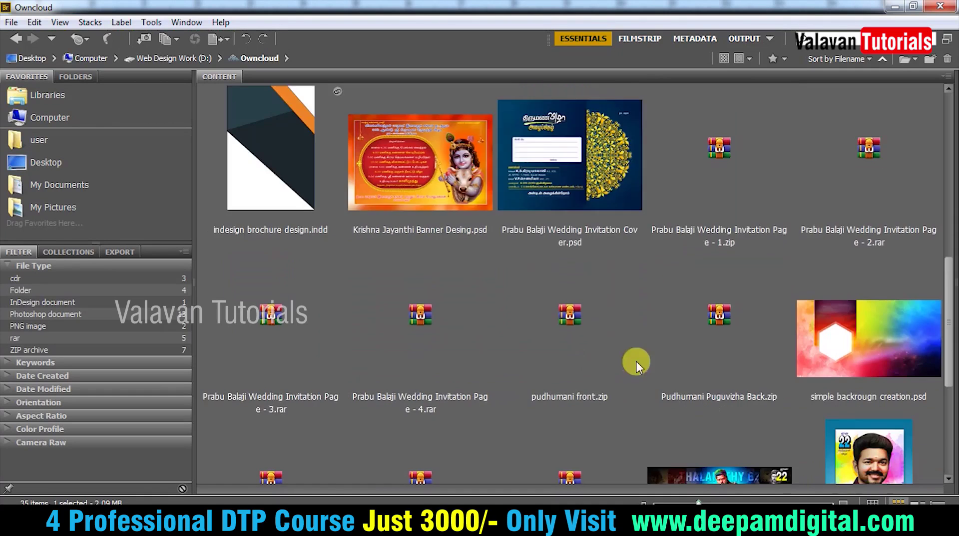
scroll(844, 186, "down", 2)
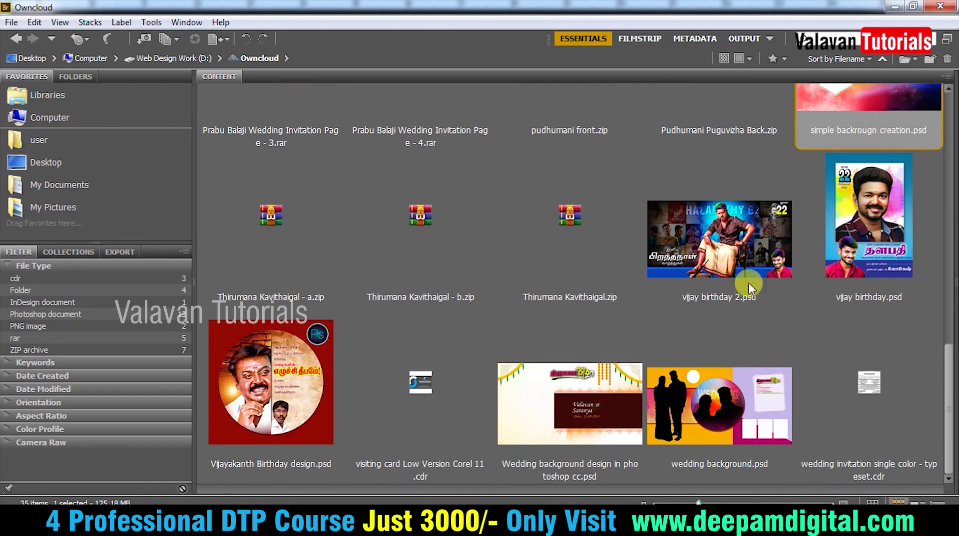
left_click(757, 313)
left_click(575, 407)
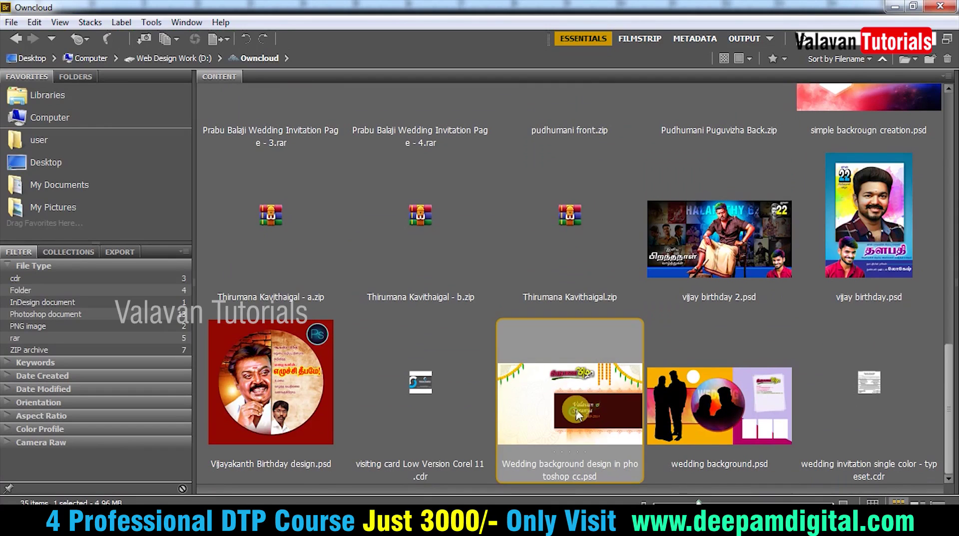
scroll(718, 397, "up", 10)
key("alt+Tab")
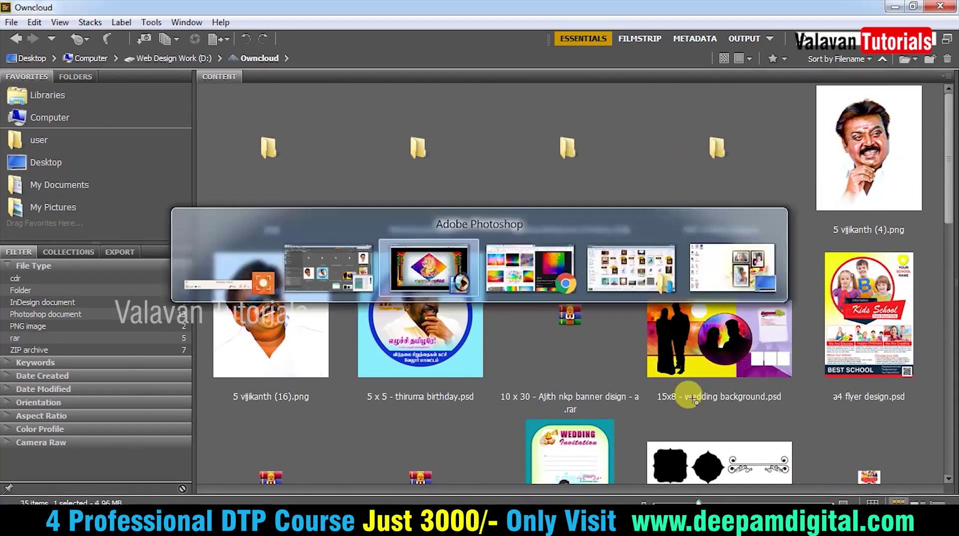
Step: Create a dark green rounded rectangle about 1.1 by 1.25 inches just right of the left pillar's lower part
left_click(363, 193, "ctrl")
left_click_drag(326, 246, 20, 491)
key("ctrl+z")
left_click_drag(317, 274, 112, 471)
key("u")
left_click_drag(202, 151, 360, 253)
key("ctrl+Return")
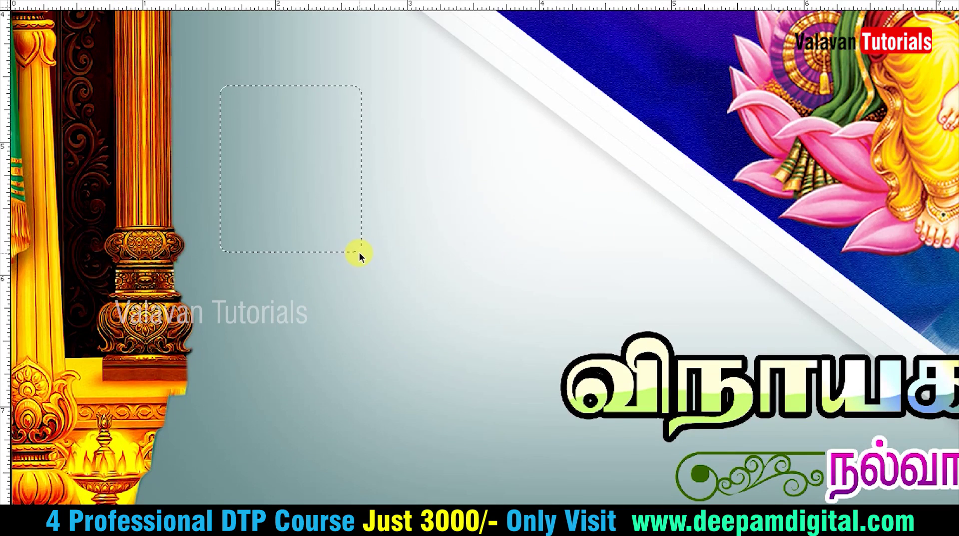
key("alt+BackSpace")
Step: Duplicate the green rounded box twice, placing one copy below it and one to the right at mid-height between them
left_click_drag(333, 158, 277, 344)
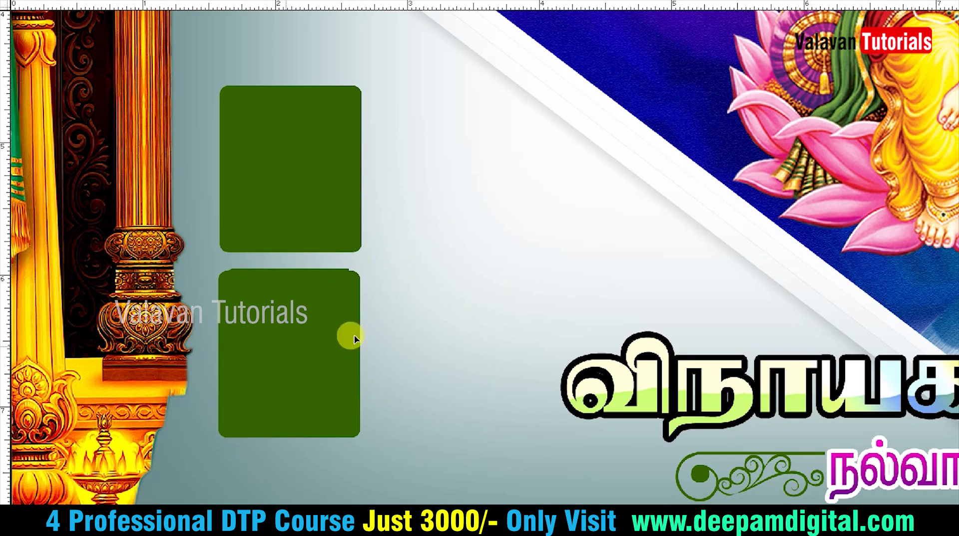
left_click_drag(354, 339, 439, 263)
left_click_drag(306, 214, 319, 204)
key("ctrl+z")
left_click_drag(419, 305, 425, 300)
key("Tab")
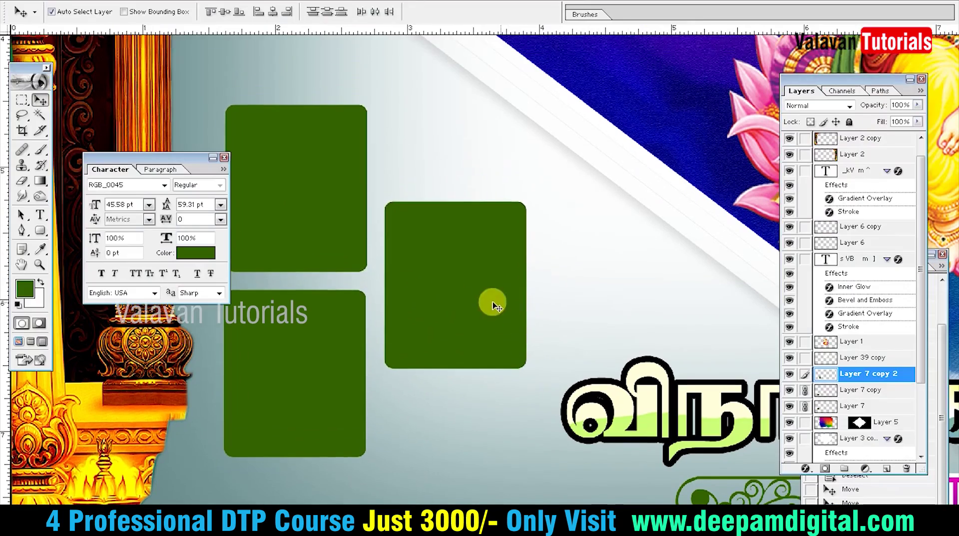
Step: Fill the rightmost of the three rounded boxes with white
key("ctrl+space")
right_click(419, 302)
left_click(450, 307)
key("Tab")
left_click_drag(238, 368, 262, 374)
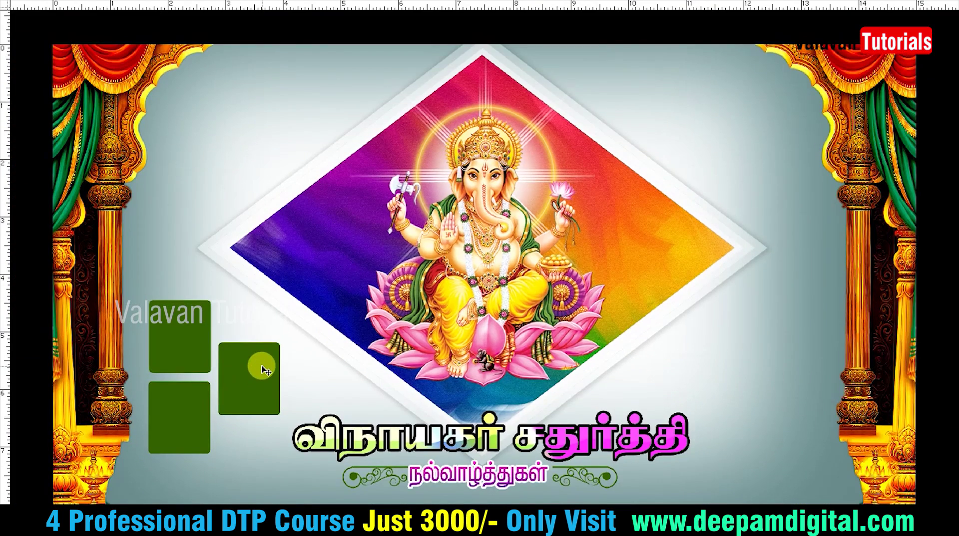
key("alt+BackSpace")
key("ctrl+BackSpace")
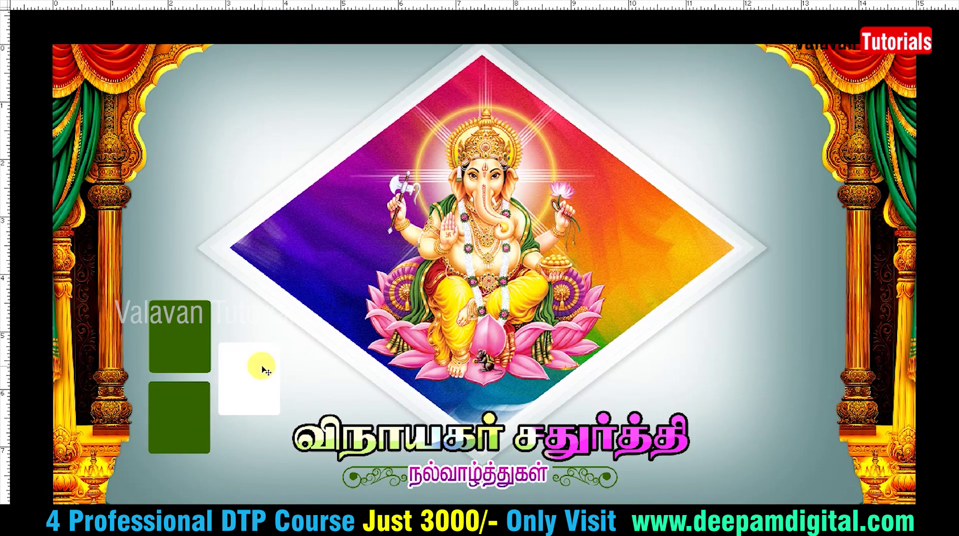
Step: Add an outside stroke in dark blue 020088 to the rightmost white rounded box
left_click(636, 314)
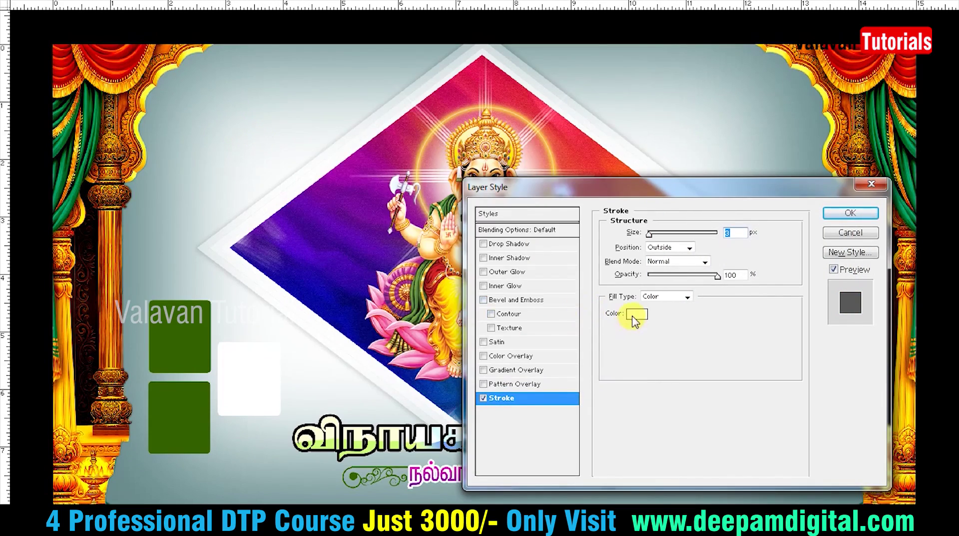
left_click(633, 317)
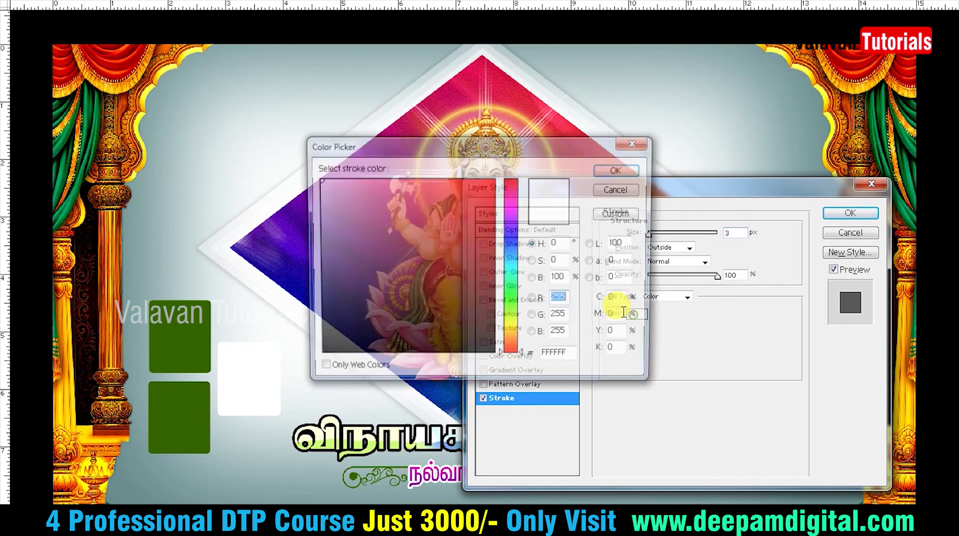
left_click(486, 268)
left_click(291, 269)
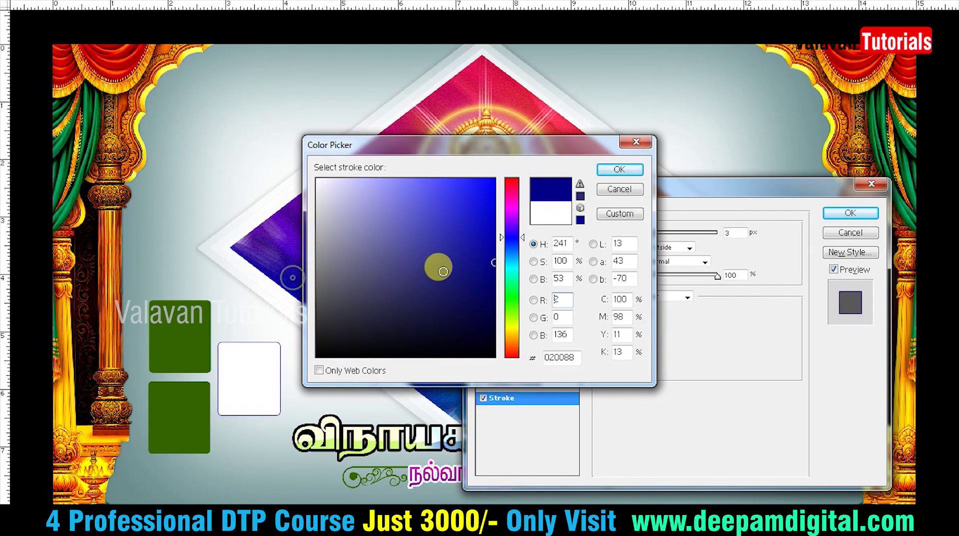
key("Return")
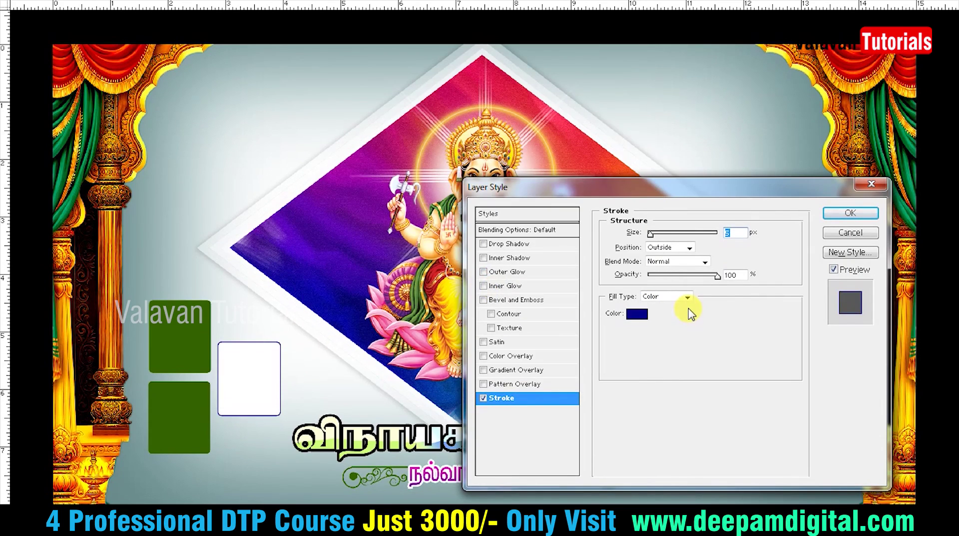
key("Return")
Step: Copy the blue stroke style to the two green rounded boxes and fill both boxes with white
key("alt+l")
key("y")
key("c")
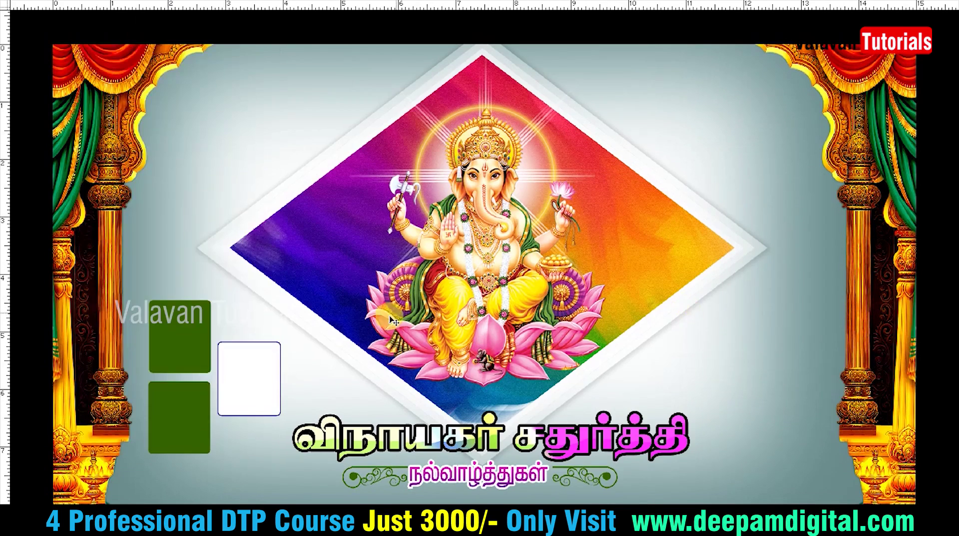
key("alt+l")
key("y")
key("p")
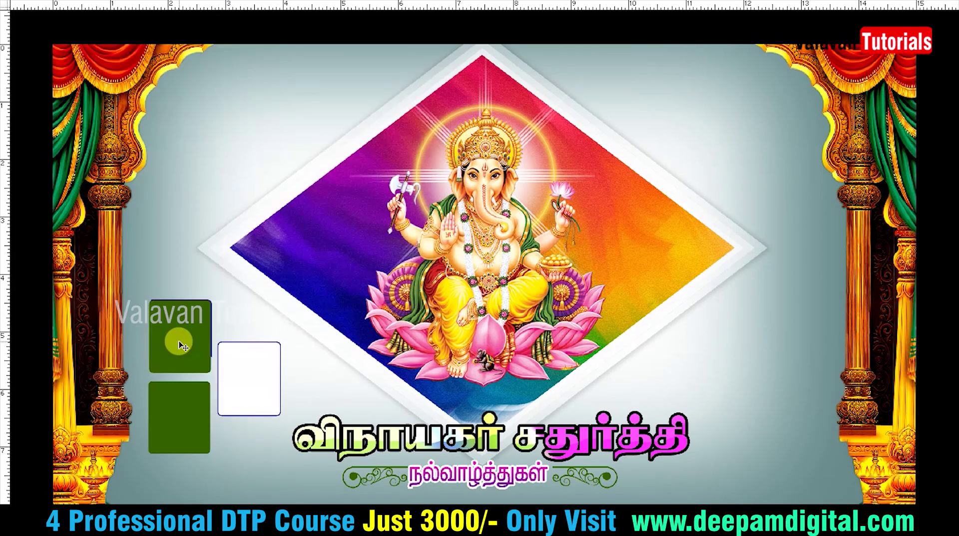
key("alt+Delete")
left_click(188, 412)
key("alt+l")
key("y")
key("p")
key("ctrl+BackSpace")
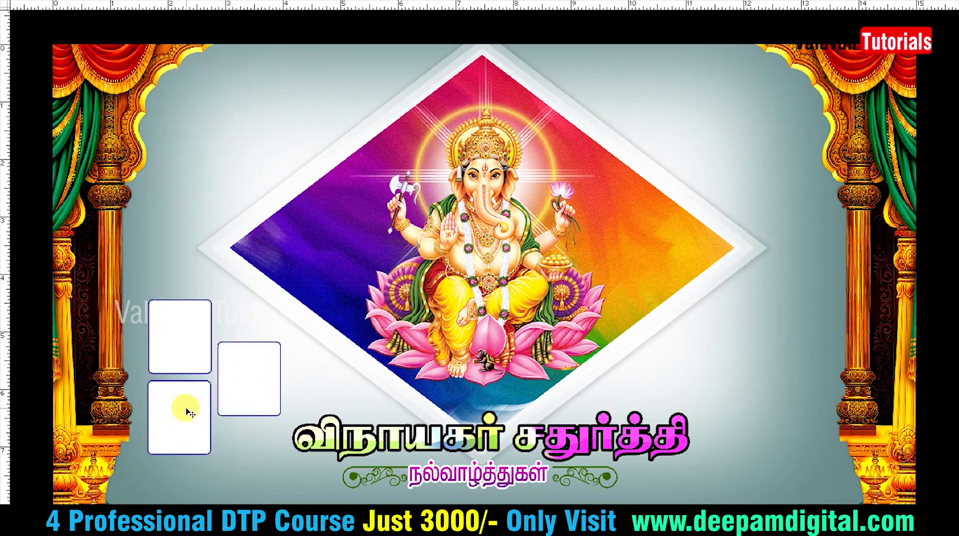
Step: Close the cusom shapes.psd document without saving its changes
key("alt")
key("ctrl+0")
left_click(236, 375, "ctrl")
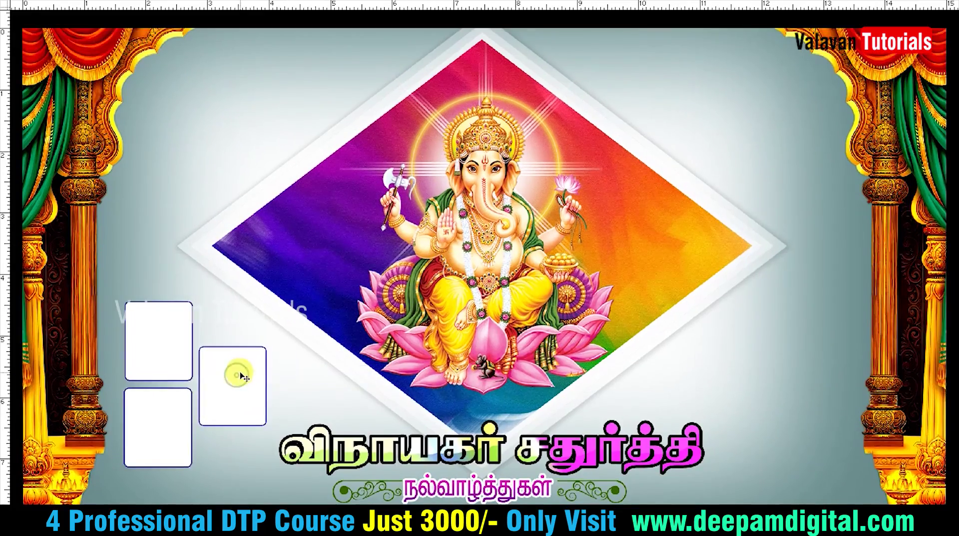
key("alt+Tab")
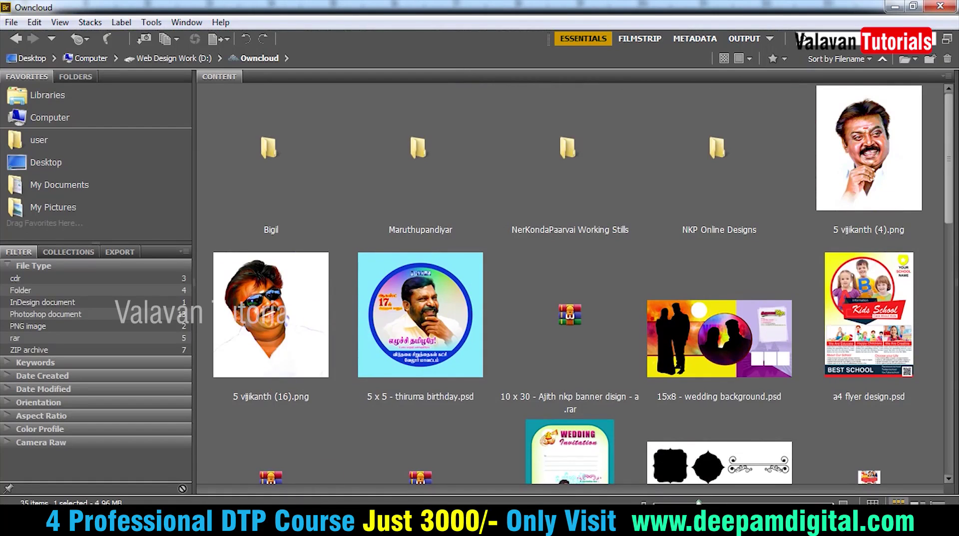
key("alt+Tab")
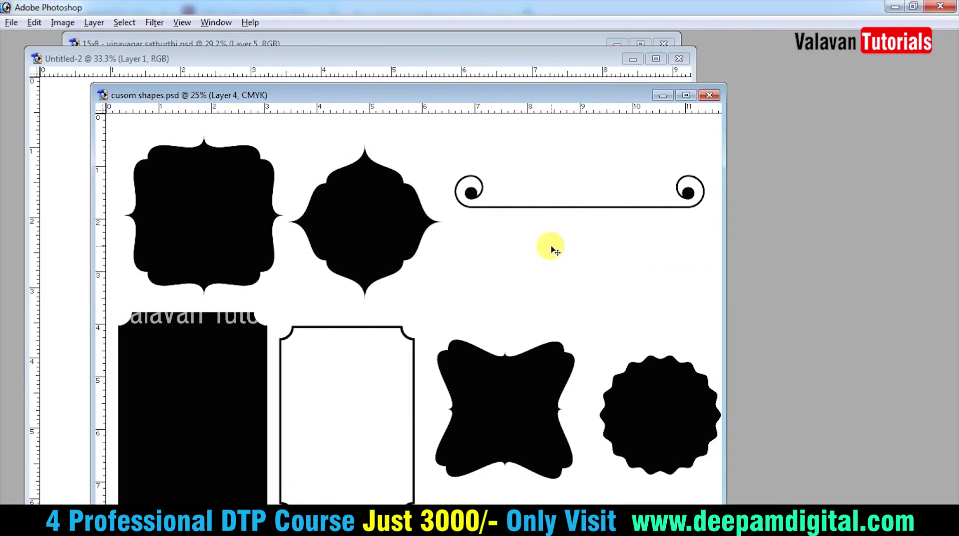
key("ctrl+w")
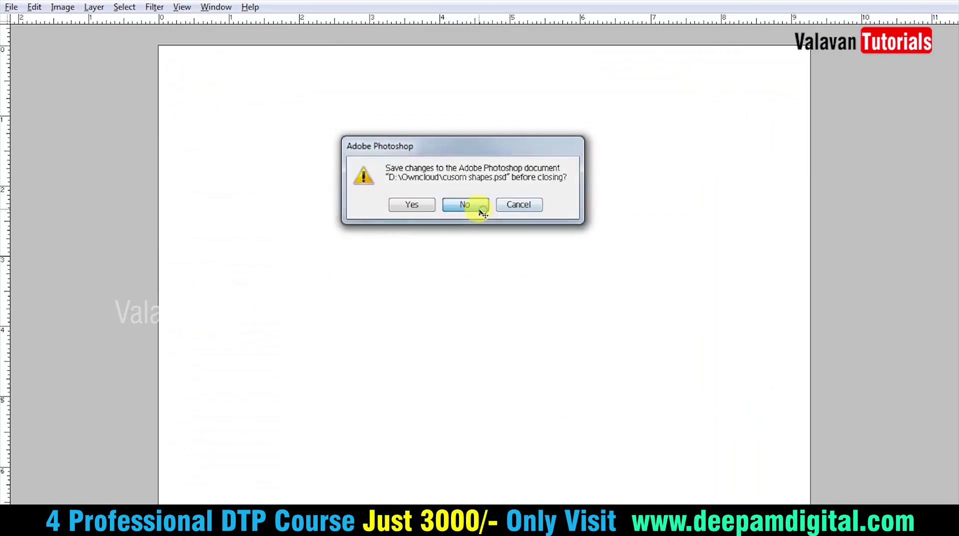
left_click(480, 210)
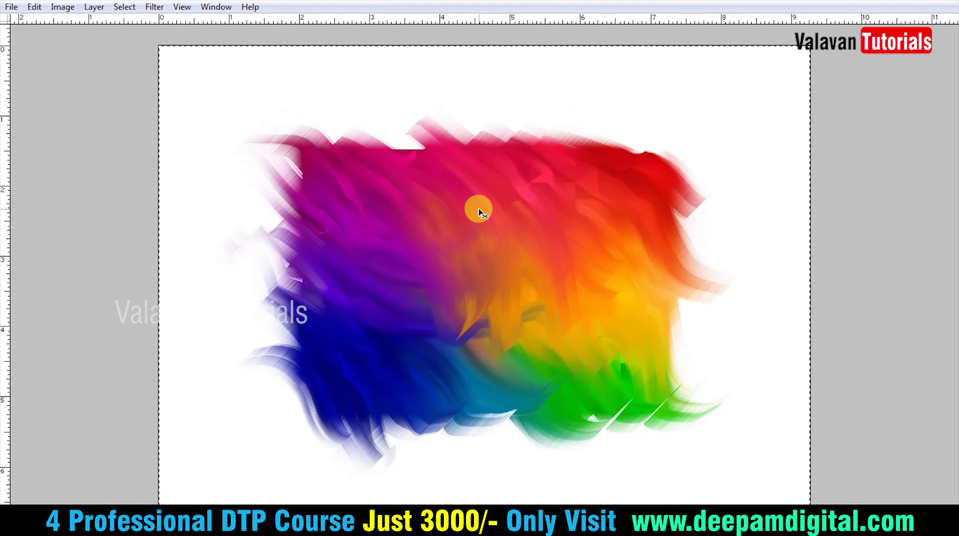
Step: Copy the rainbow brush paint from the Untitled-2 document and paste it into the banner near the white boxes
left_click(548, 213)
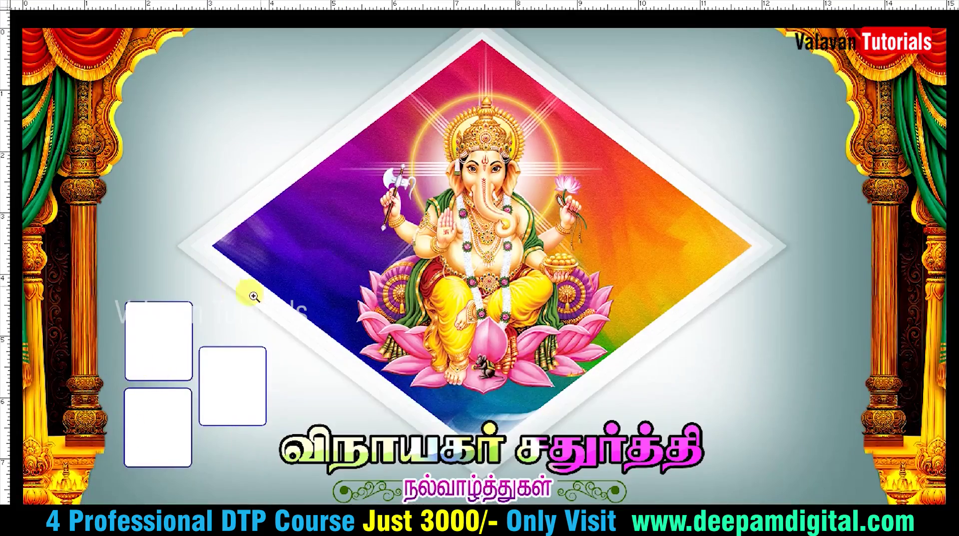
left_click(253, 296, "ctrl")
key("ctrl+v")
key("ctrl+0")
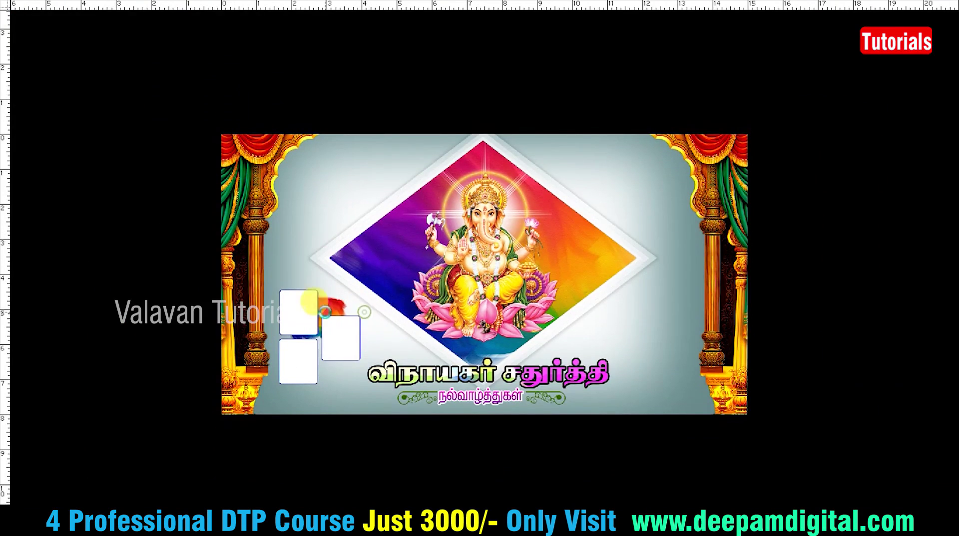
Step: Rotate the rainbow paint a quarter turn clockwise, shrink it and place it behind the upper-left white box as a frame
left_click_drag(396, 267, 176, 384)
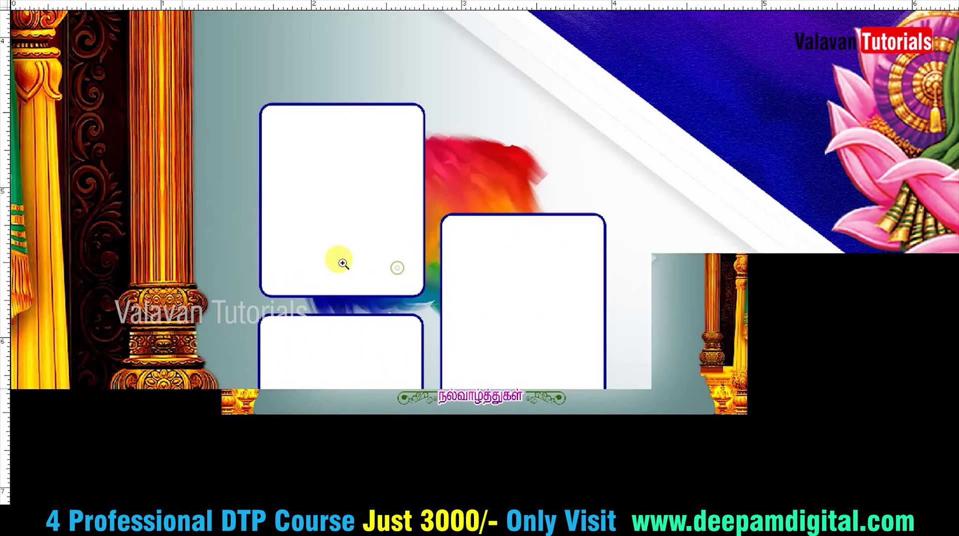
key("ctrl+t")
mouse_move(571, 85)
left_mouse_down()
mouse_move(441, 351)
mouse_move(494, 346)
left_mouse_up()
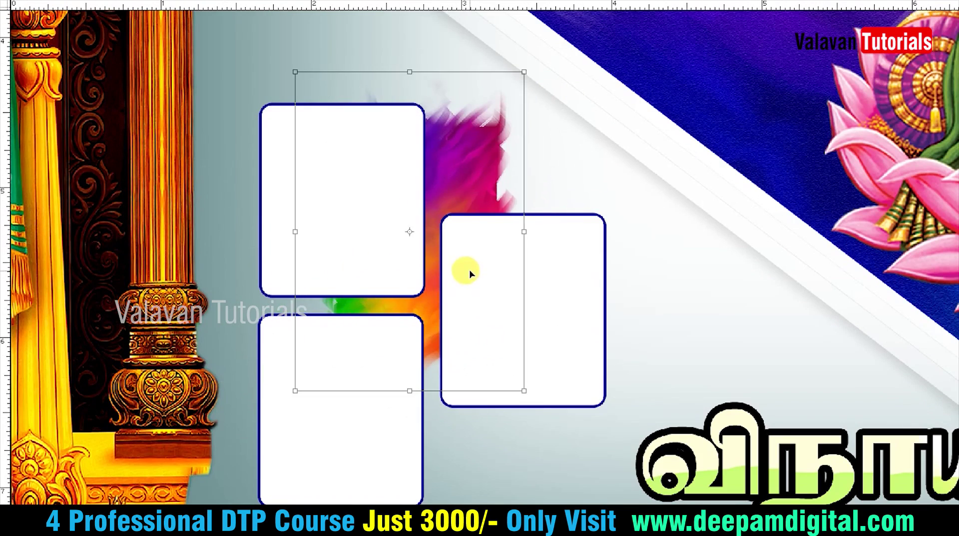
left_click_drag(470, 273, 395, 240)
left_click_drag(454, 35, 454, 35)
key("ctrl+z")
left_click_drag(454, 122, 460, 123)
key("Return")
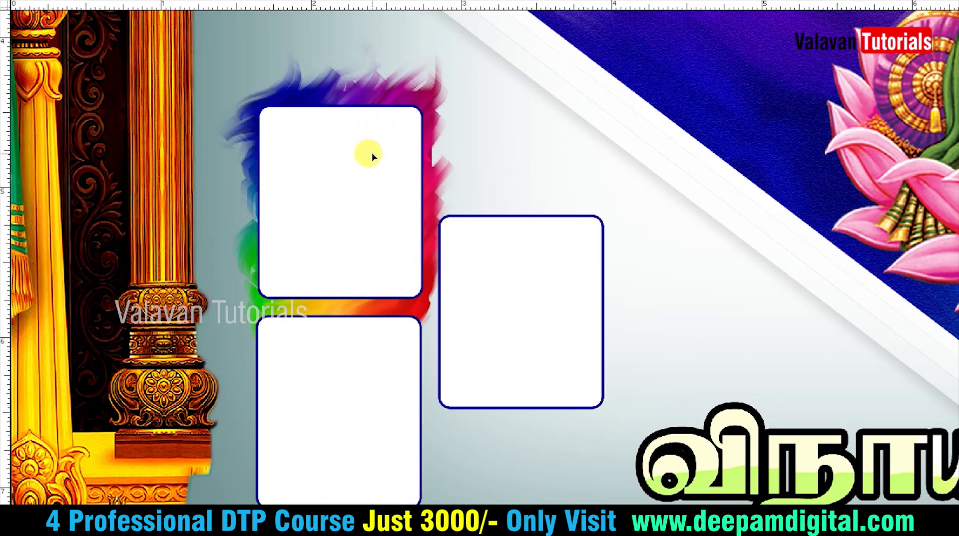
Step: Clear the stroke style from the upper-left white box and adjust its position and size within the rainbow paint
key("alt+l")
key("y")
key("a")
left_click_drag(347, 150, 340, 146)
key("ctrl+t")
left_click_drag(417, 293, 420, 297)
key("Return")
Step: Delete the other two white rounded boxes, keeping only the one framed with rainbow paint
key("alt+l")
key("l")
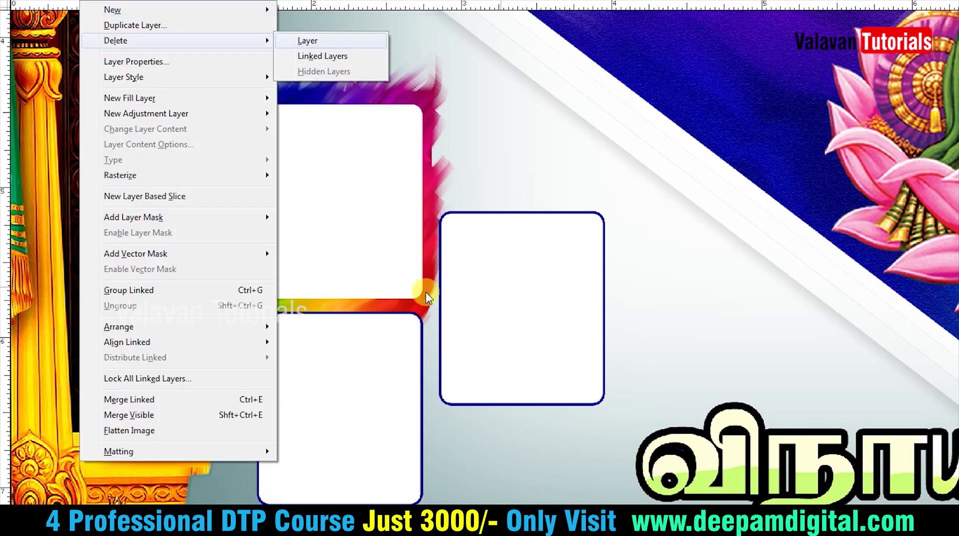
key("l")
left_click(380, 366)
key("alt+l")
key("l")
key("l")
Step: Align the white rounded box and its rainbow paint frame with each other
left_click_drag(381, 100, 407, 105)
key("ctrl+z")
key("Tab")
left_click(266, 13)
left_click(223, 12)
key("Tab")
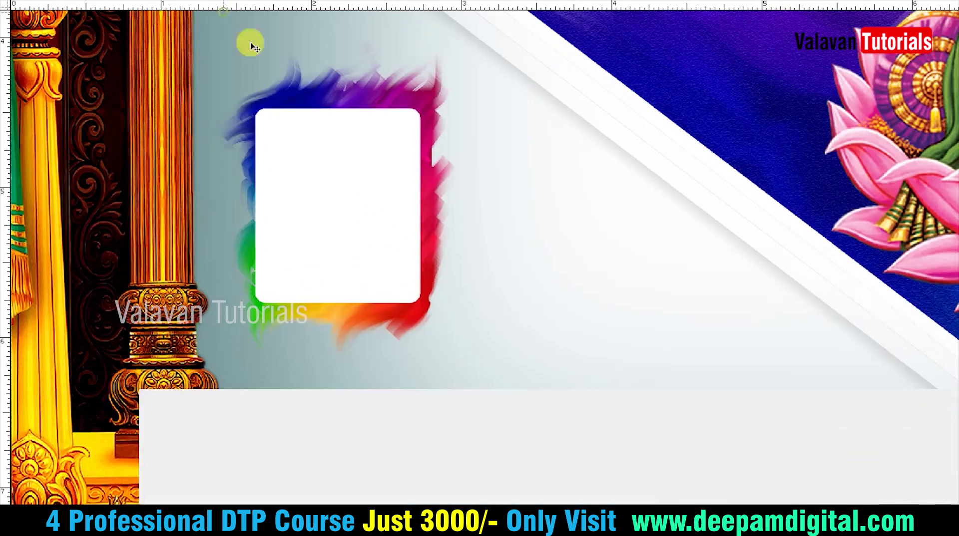
Step: Duplicate the rainbow-framed box twice, placing one copy below it and one to the right at mid-height between them
left_click_drag(321, 173, 328, 173)
mouse_move(341, 106)
left_mouse_down()
mouse_move(364, 100)
mouse_move(359, 163)
mouse_move(353, 134)
mouse_move(582, 325)
mouse_move(563, 268)
mouse_move(322, 413)
left_mouse_up()
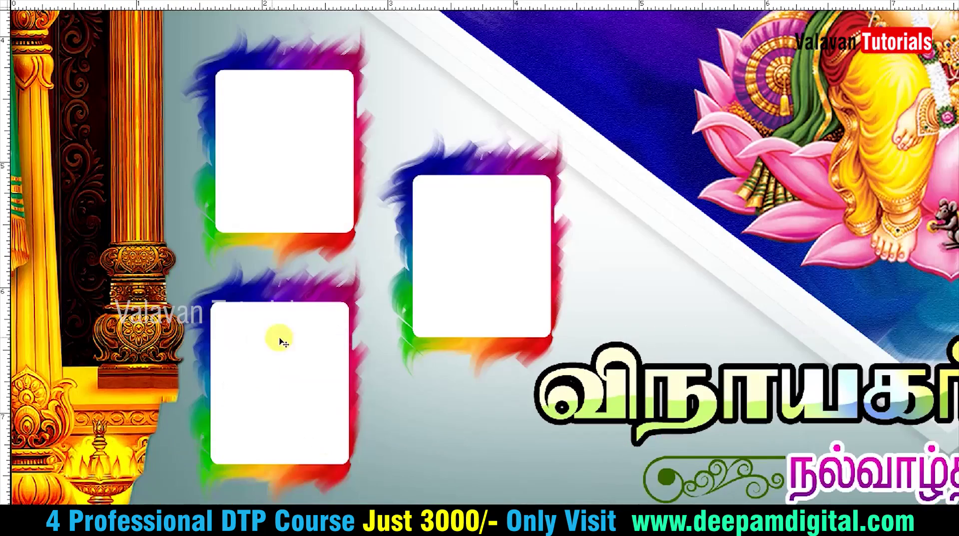
key("ctrl+0")
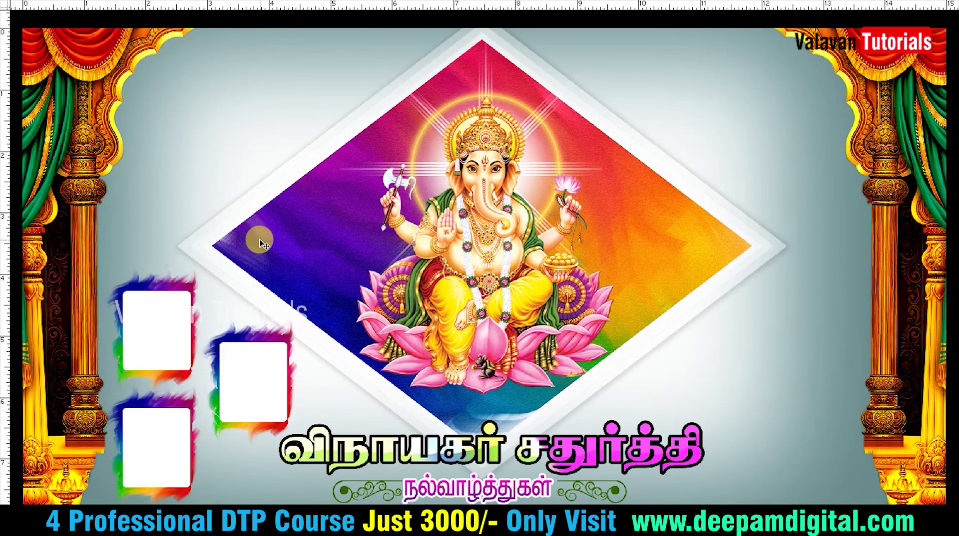
Step: Add another horizontal copy of the rainbow paint, bring it to the front and scale it down beside the upper-left arch
mouse_move(179, 285)
left_mouse_down()
mouse_move(223, 167)
mouse_move(179, 286)
left_mouse_up()
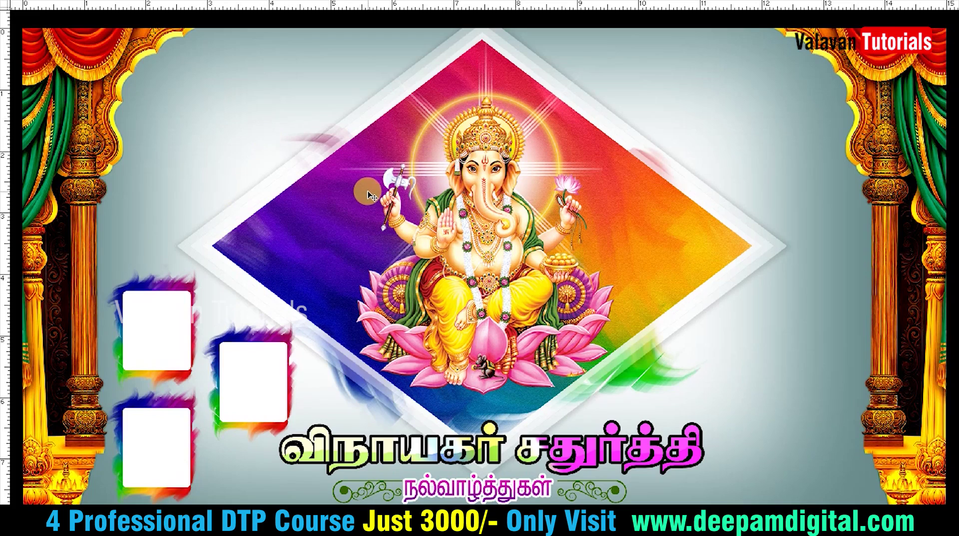
key("ctrl+shift+]")
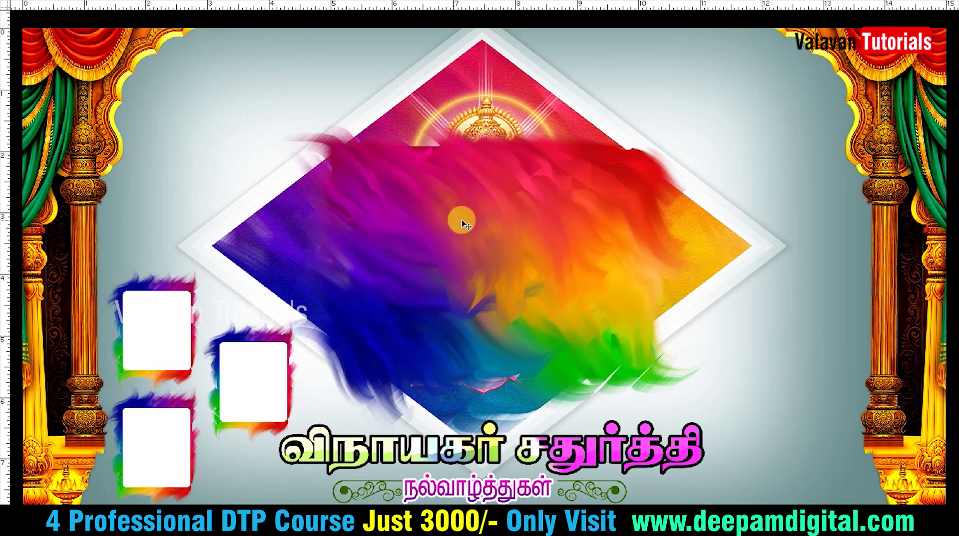
left_click_drag(462, 220, 209, 114)
key("ctrl+t")
left_click_drag(467, 339, 354, 258)
key("Return")
left_click_drag(24, 29, 401, 252)
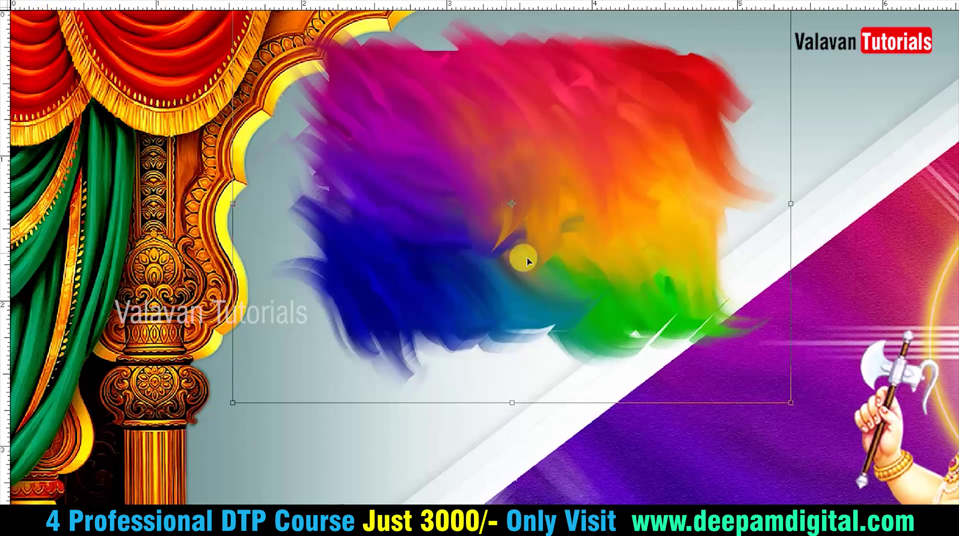
mouse_move(790, 402)
left_mouse_down()
mouse_move(756, 361)
mouse_move(701, 339)
left_mouse_up()
key("Return")
Step: Create a white-filled circle about 1.2 inches wide in the middle of the new rainbow paint
left_click_drag(574, 202, 567, 160)
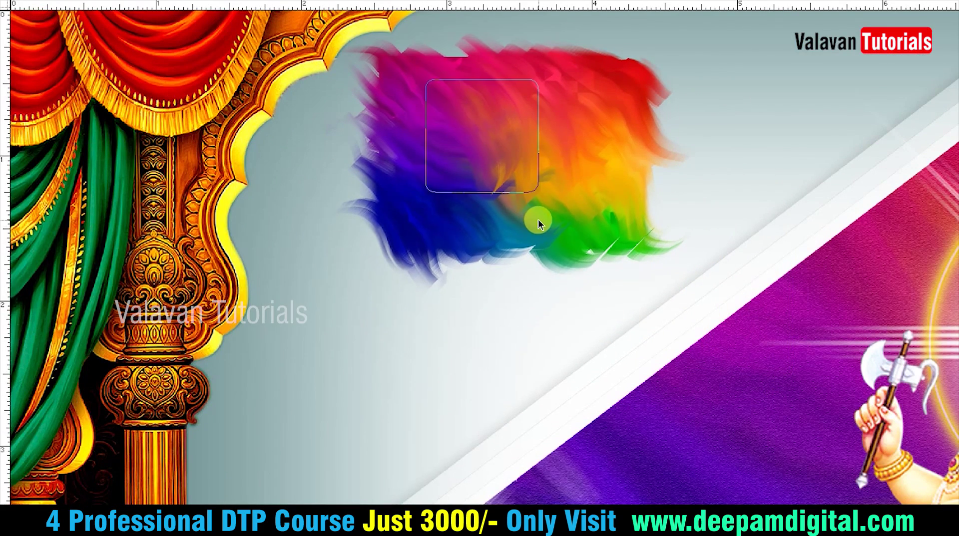
key("Tab")
left_click(175, 16)
key("Tab")
mouse_move(458, 126)
left_mouse_down()
mouse_move(583, 250)
mouse_move(540, 191)
mouse_move(606, 223)
mouse_move(625, 220)
mouse_move(614, 220)
mouse_move(630, 243)
mouse_move(621, 235)
left_mouse_up()
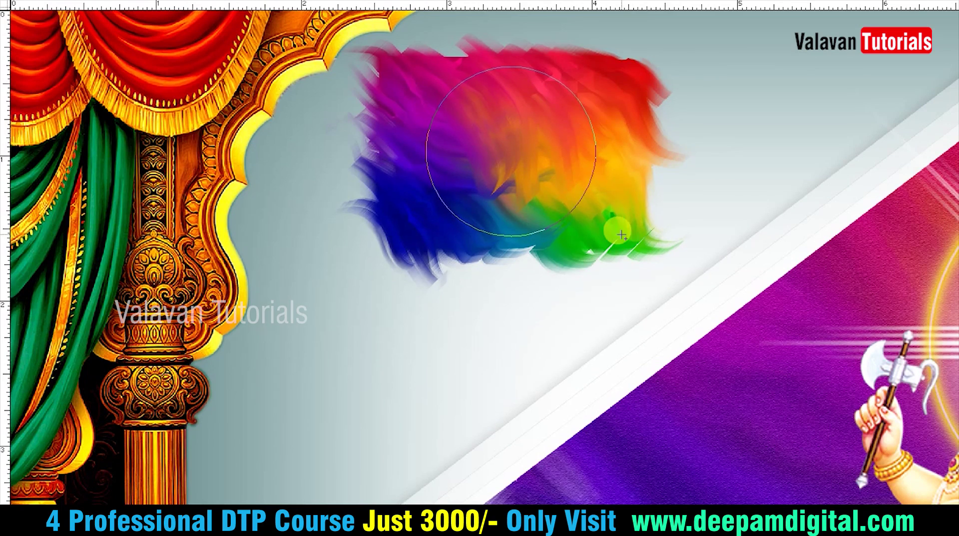
key("ctrl+BackSpace")
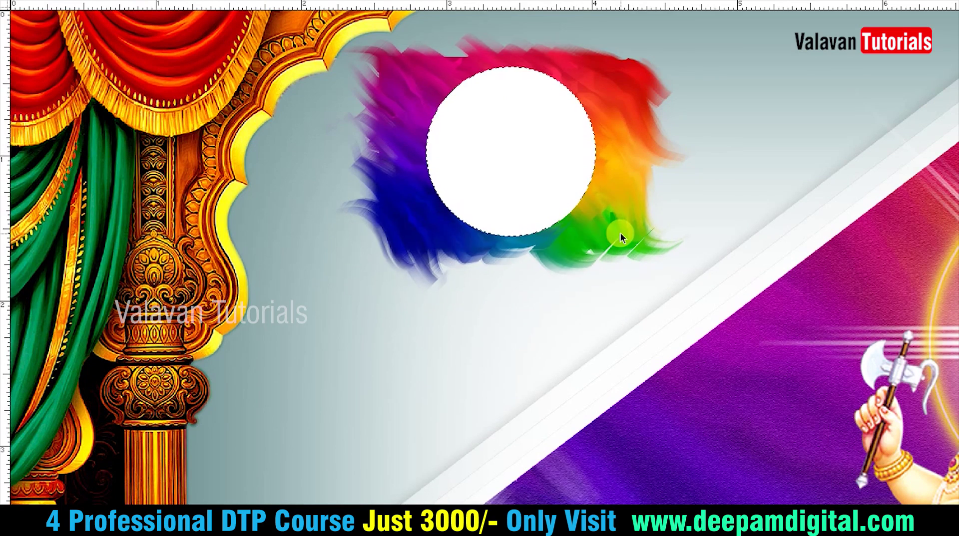
Step: Smudge the right and lower-right edges of the rainbow paint inward toward the white circle in streaks
key("b")
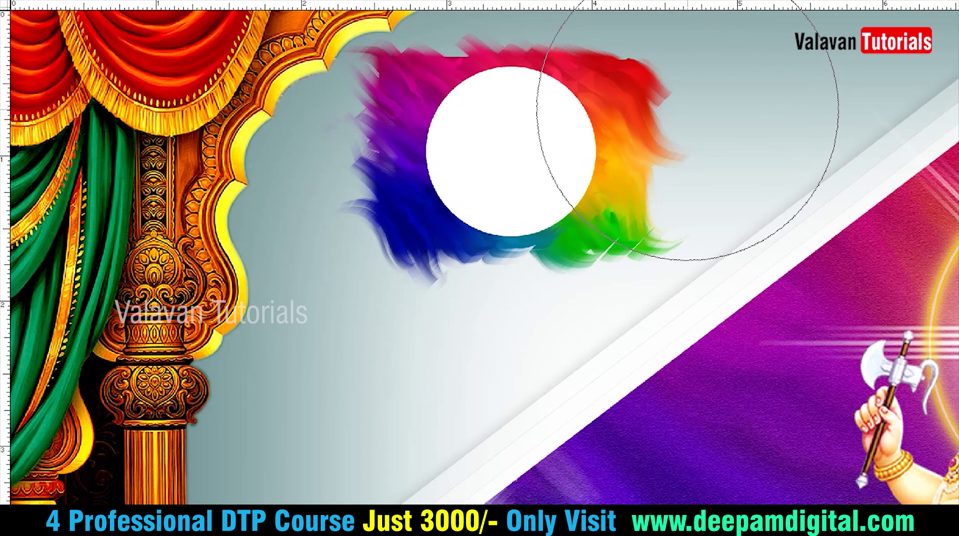
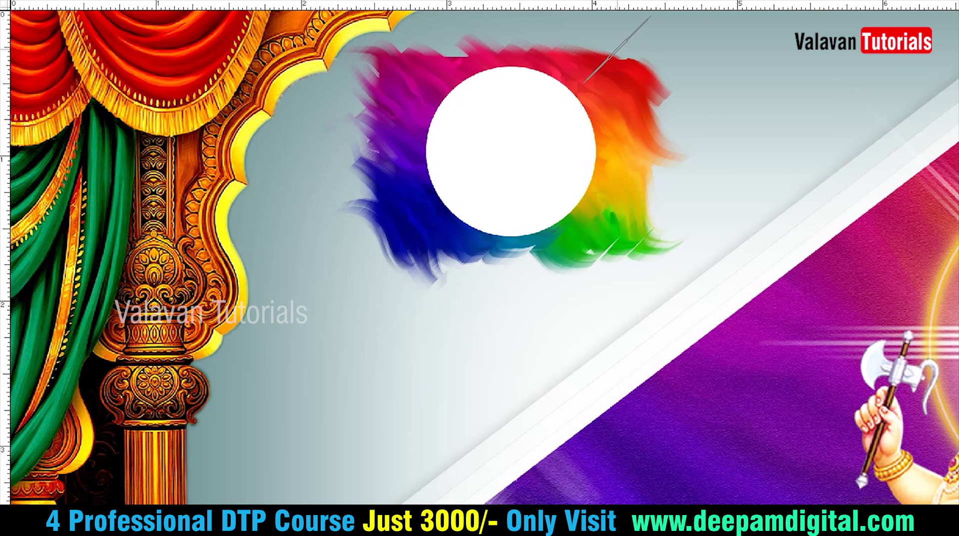
left_click_drag(678, 162, 593, 123)
left_click_drag(655, 196, 598, 177)
left_click_drag(642, 220, 608, 181)
left_click_drag(661, 261, 592, 201)
mouse_move(594, 262)
left_mouse_down()
mouse_move(553, 223)
mouse_move(574, 281)
left_mouse_up()
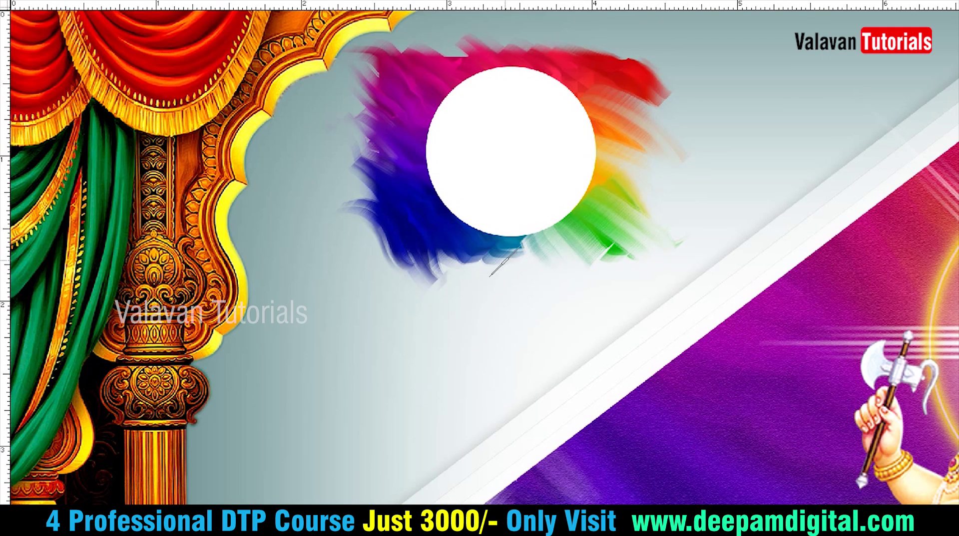
Step: Change the angle of the flat 90 px smudge brush tip and smudge the paint's left side toward the circle
key("Tab")
left_click(592, 17)
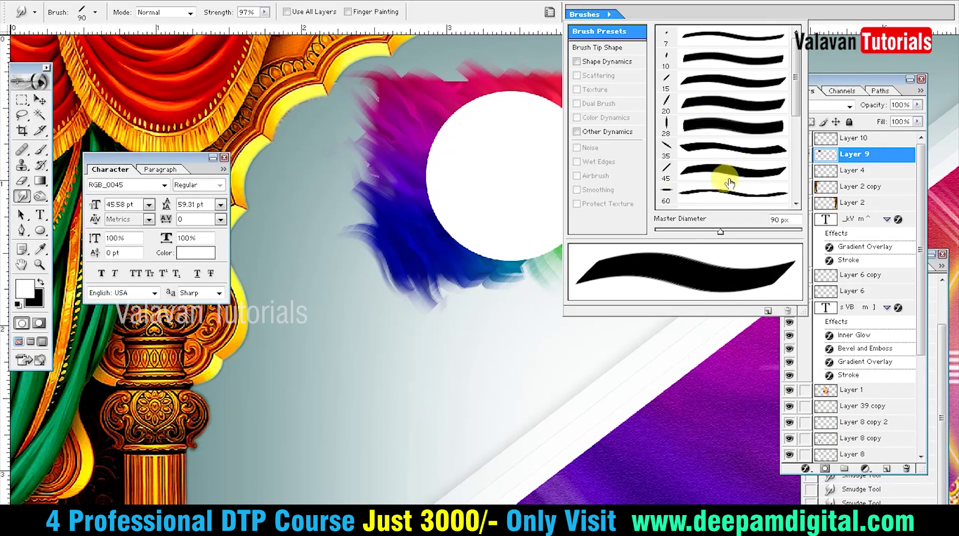
left_click(599, 48)
mouse_move(728, 145)
left_mouse_down()
mouse_move(759, 160)
mouse_move(766, 177)
left_mouse_up()
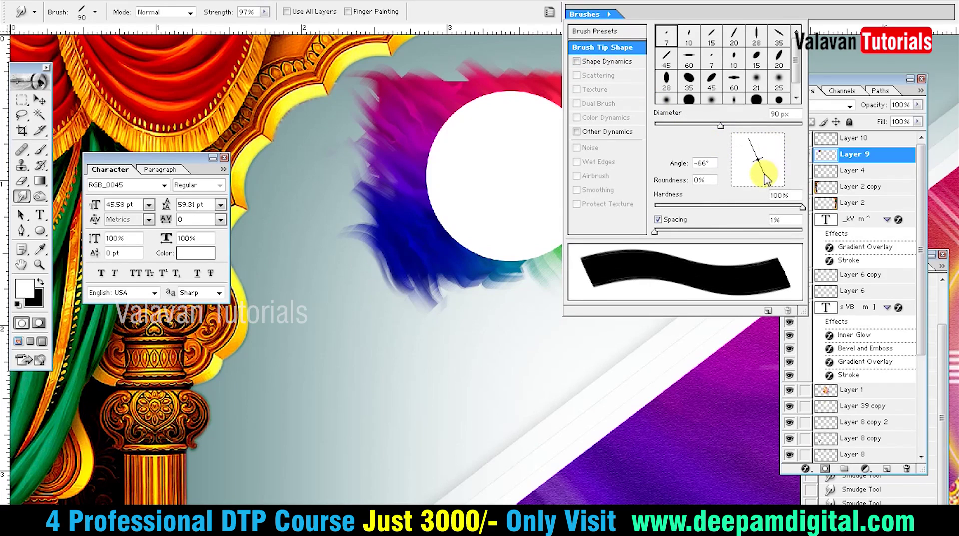
left_click_drag(748, 140, 738, 147)
mouse_move(399, 301)
left_mouse_down()
mouse_move(518, 247)
mouse_move(395, 278)
mouse_move(411, 266)
mouse_move(419, 227)
mouse_move(382, 242)
mouse_move(414, 215)
mouse_move(411, 178)
mouse_move(374, 180)
left_mouse_up()
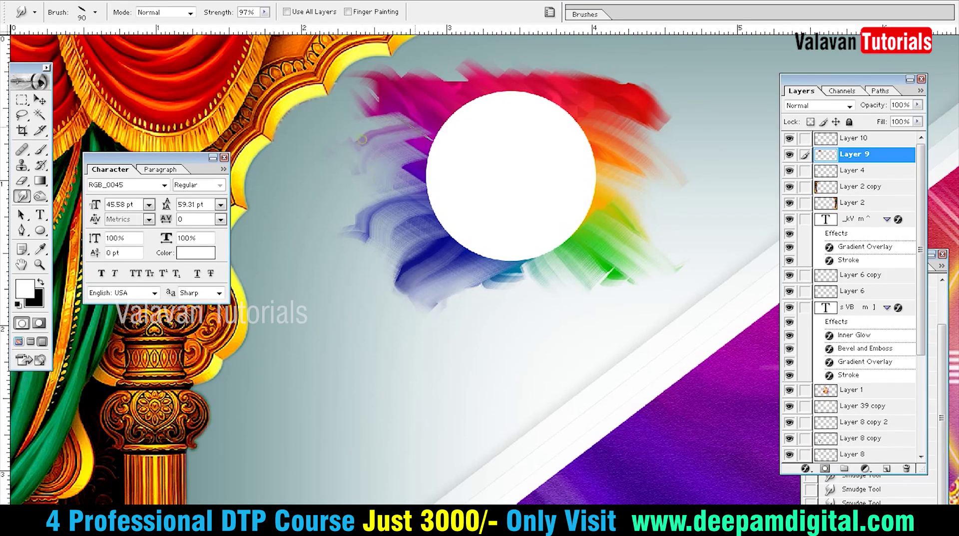
Step: Smudge the upper-right and top edges of the rainbow paint inward into separate streaks around the circle
left_click_drag(673, 127, 584, 172)
left_click_drag(664, 92, 584, 148)
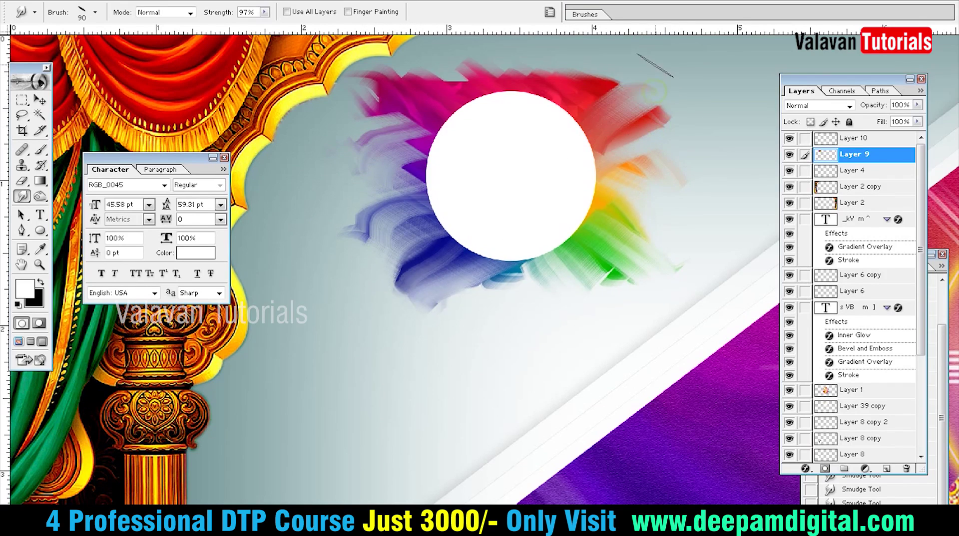
left_click_drag(655, 65, 585, 123)
left_click_drag(605, 56, 552, 89)
Step: Re-angle the smudge brush tip and smudge the paint's upper-left corner inward toward the circle
key("Tab")
key("Tab")
left_click(586, 14)
left_click_drag(733, 151, 742, 171)
left_click_drag(380, 74, 439, 118)
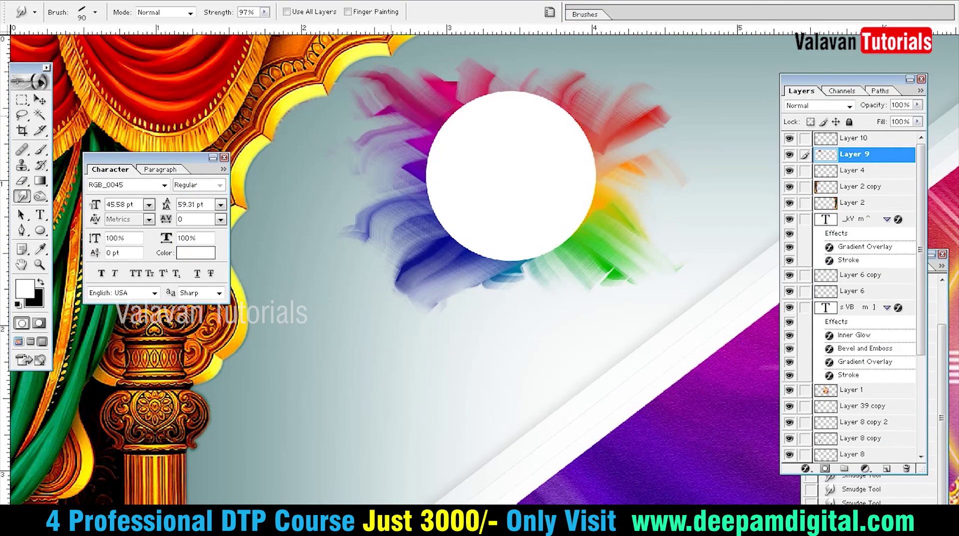
Step: Merge the white circle with its smudged rainbow paint and place a copy of this round frame at the banner's upper right
key("Tab")
right_click(496, 183)
left_click(524, 188)
key("ctrl+z")
mouse_move(246, 107)
left_mouse_down()
mouse_move(285, 121)
mouse_move(296, 142)
left_mouse_up()
key("ctrl+z")
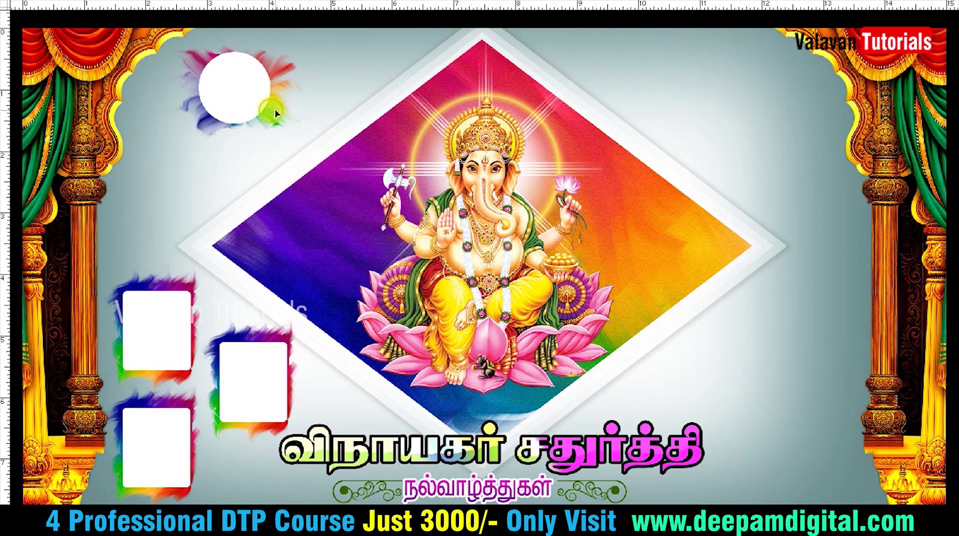
left_click_drag(244, 80, 742, 93)
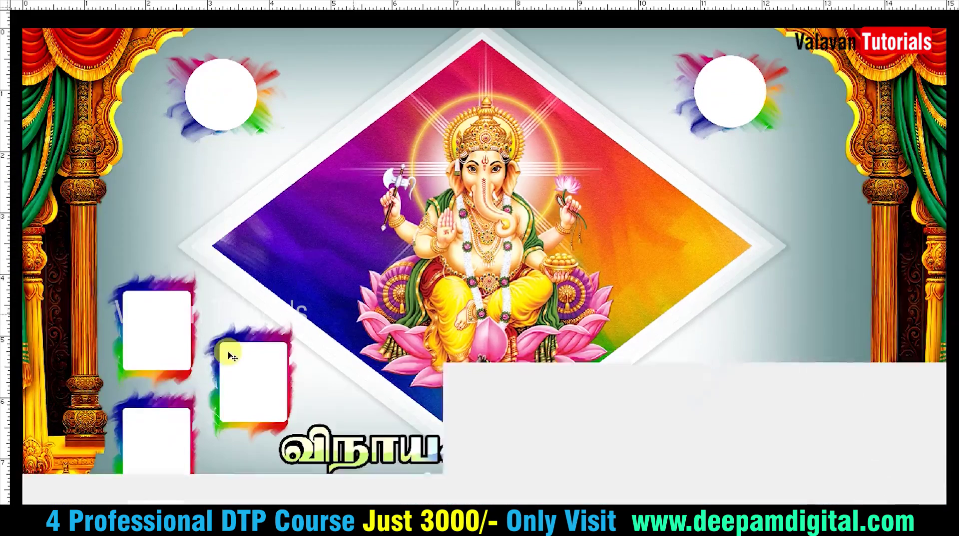
left_click(229, 372)
right_click(721, 384)
left_click(766, 394)
right_click(698, 375)
left_click(723, 384)
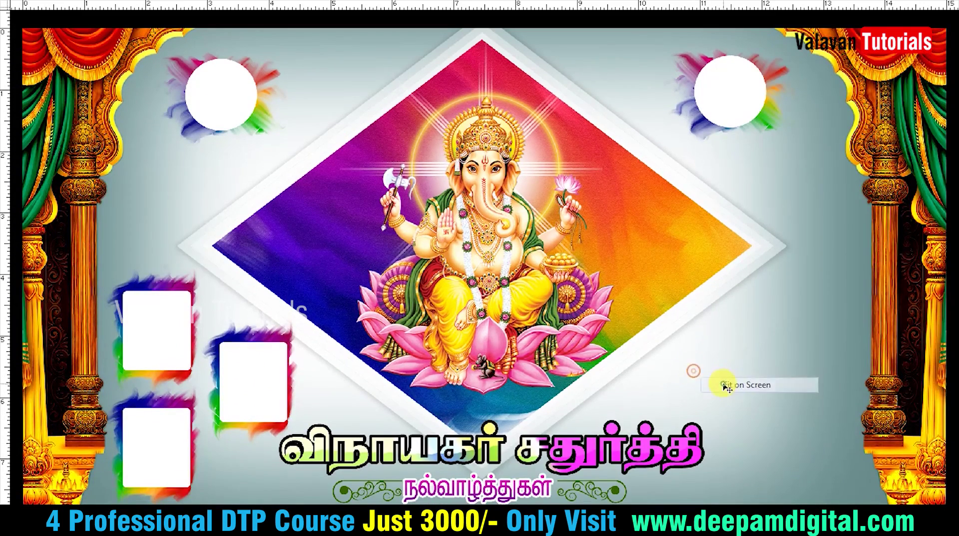
key("z")
right_click(603, 351)
left_click(633, 360)
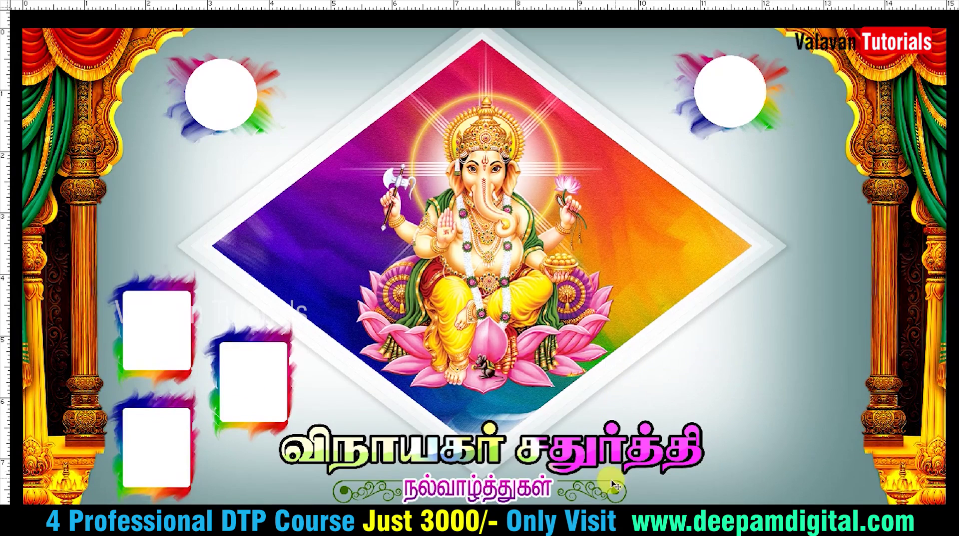
Step: Close the blank Untitled-2 document without saving its changes
key("ctrl+minus")
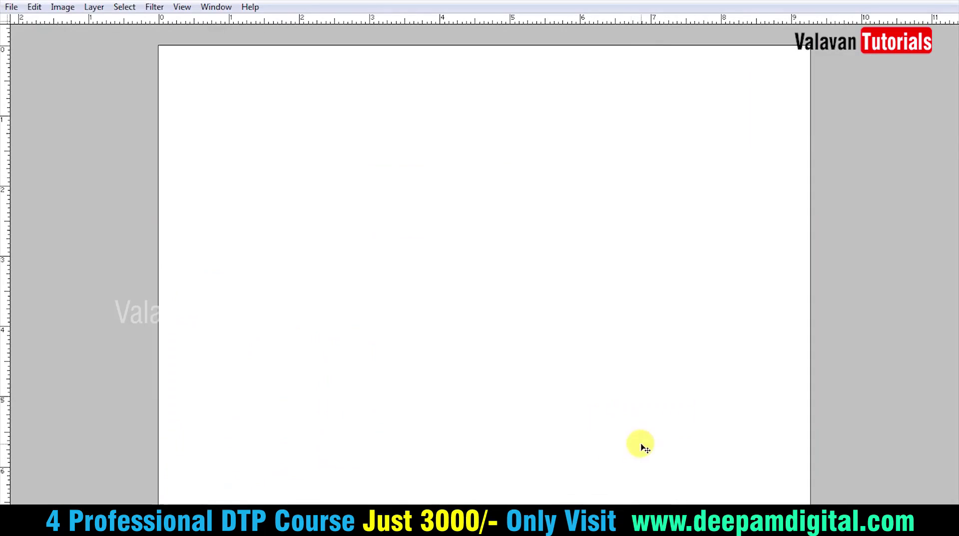
right_click(545, 331)
left_click(561, 339)
key("ctrl+w")
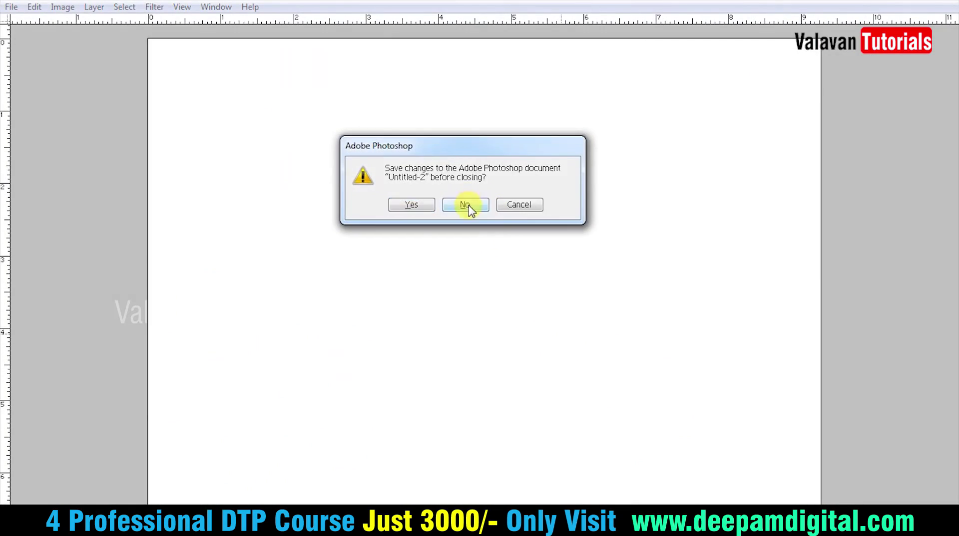
left_click(465, 205)
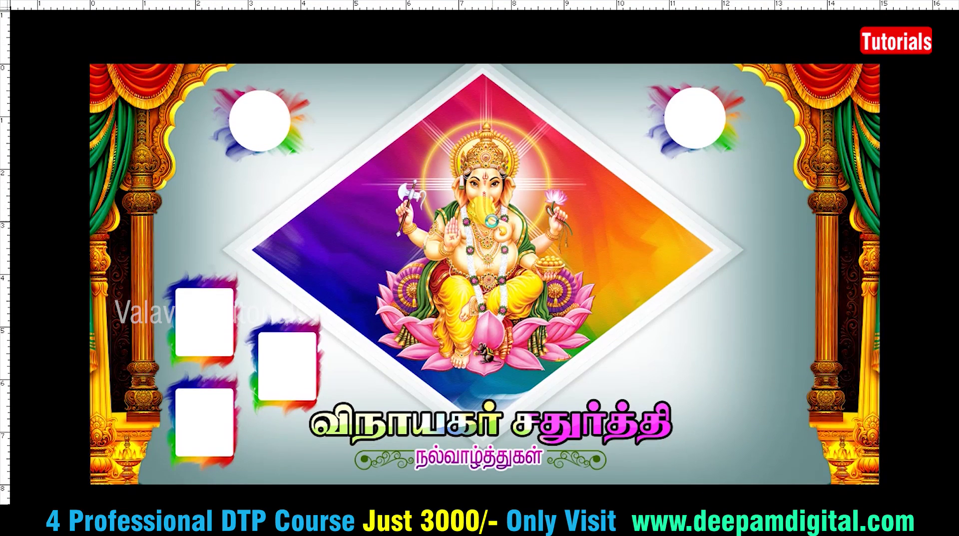
Step: Switch to Adobe Bridge and open "Wedding background design in photoshop cc.psd", substituting normal blending mode and leaving its text layers not updated
key("alt+Tab")
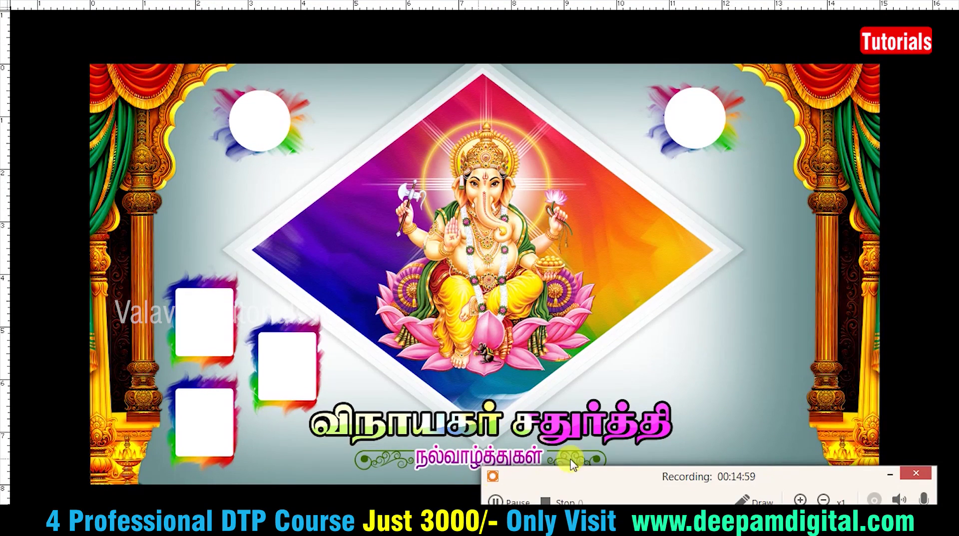
left_click(896, 475)
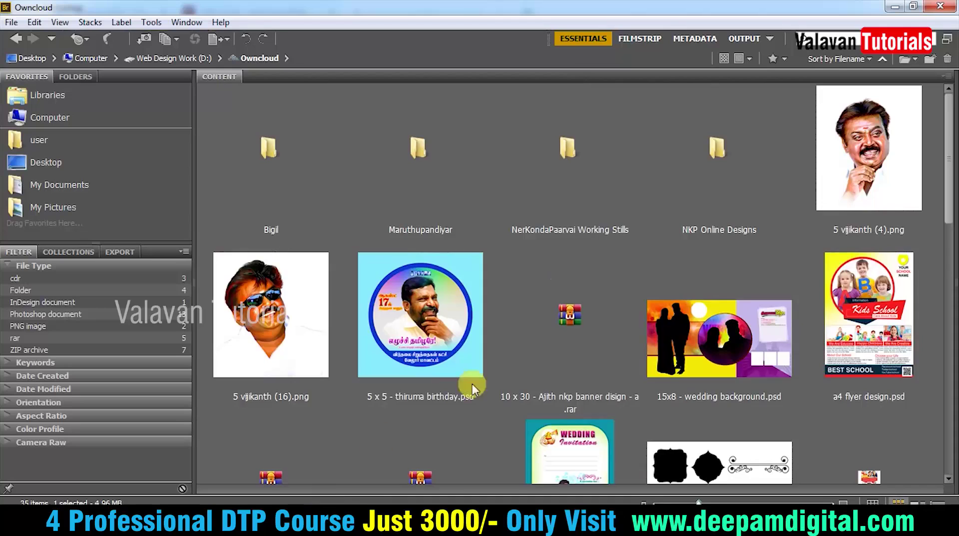
scroll(685, 336, "down", 8)
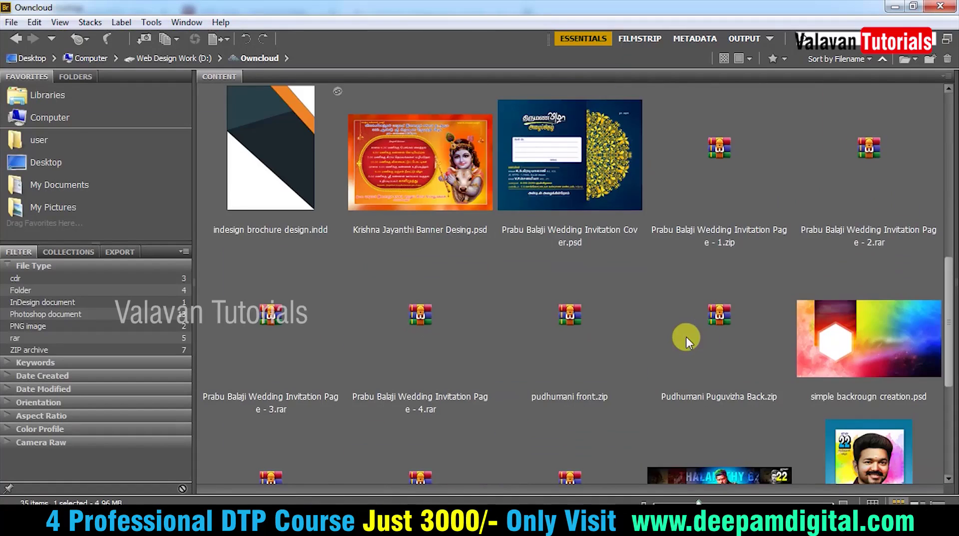
scroll(685, 335, "up", 3)
left_click(475, 349)
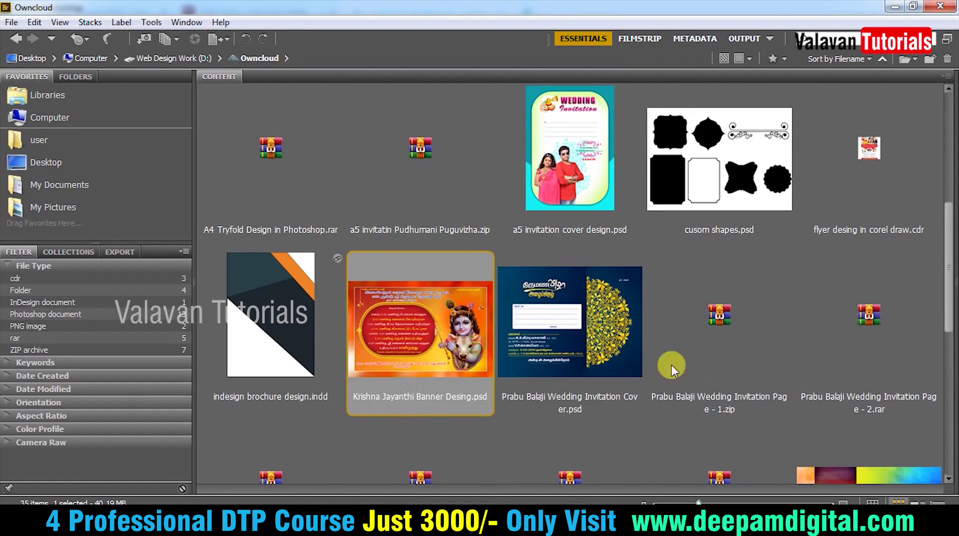
scroll(671, 365, "down", 3)
scroll(747, 370, "down", 5)
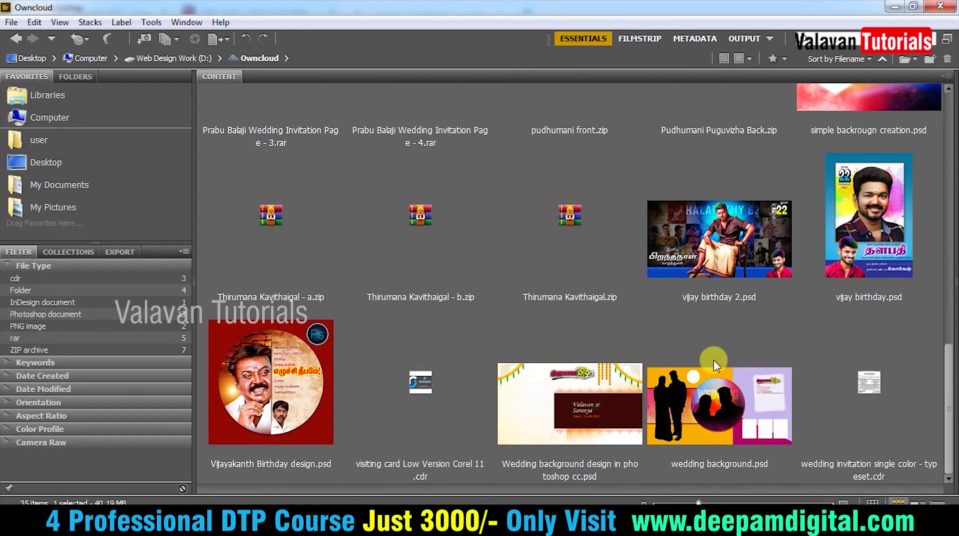
left_click(633, 382)
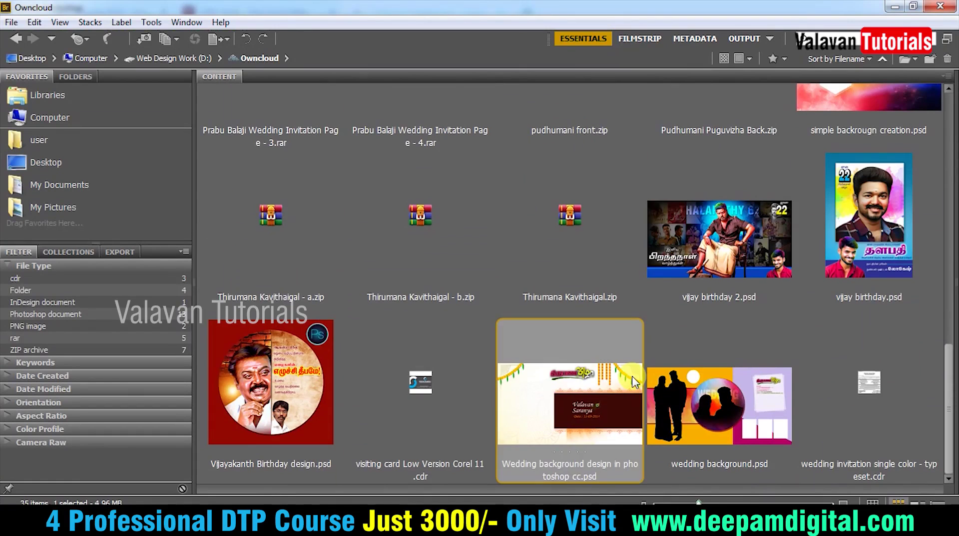
double_click(585, 397)
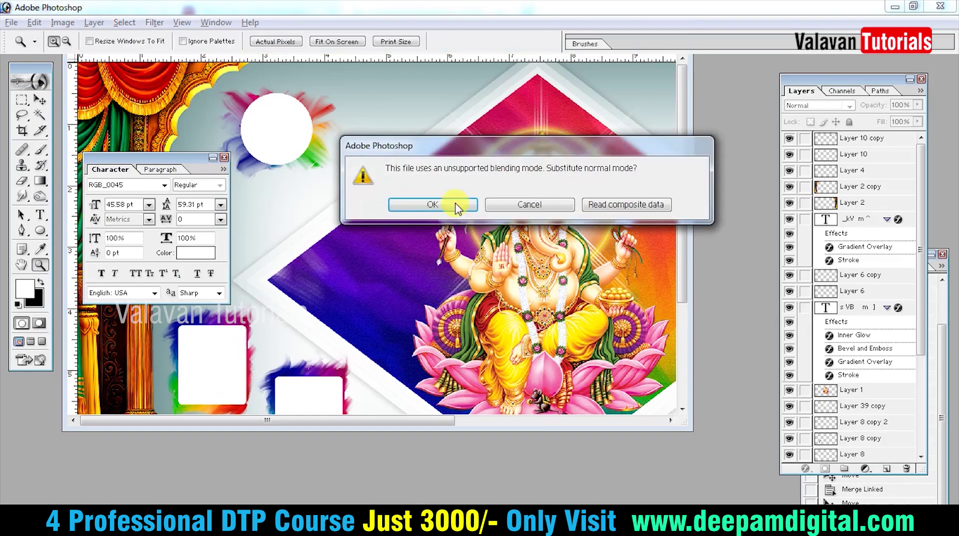
left_click(437, 205)
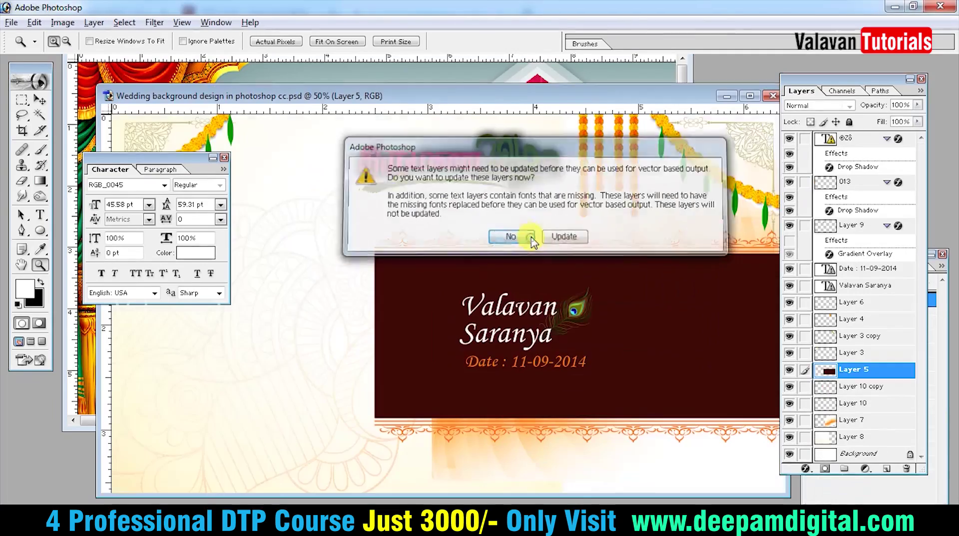
left_click(510, 236)
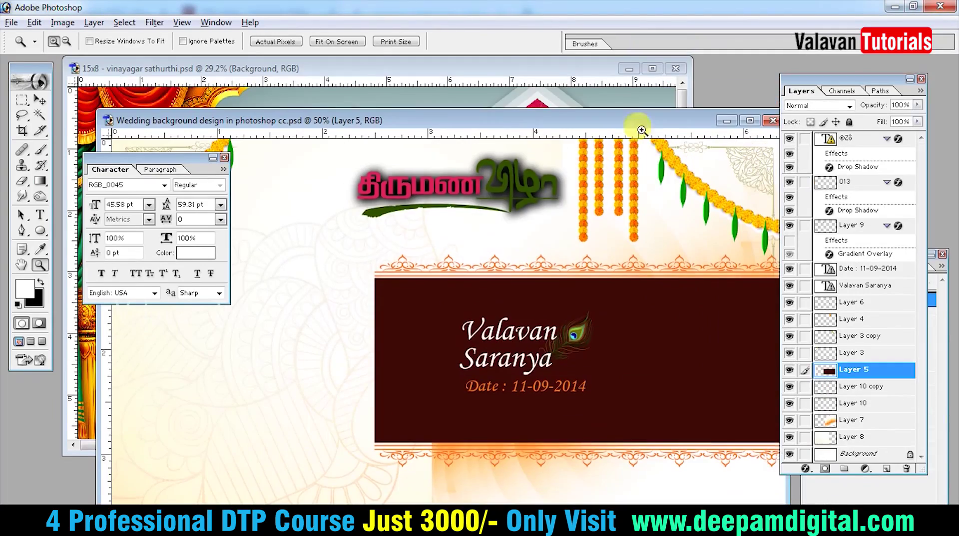
Step: Bring the marigold garland from the wedding design into the banner and place mirrored garlands in both upper corners beneath the curtains
key("Tab")
left_click_drag(632, 102, 692, 193)
left_click_drag(735, 242, 216, 134)
key("f")
key("ctrl+t")
right_click(242, 58)
left_click(317, 229)
key("Return")
Step: Reposition the two round frames closer to the diamond's upper sides, at nearly matching heights
left_click_drag(736, 109, 707, 120)
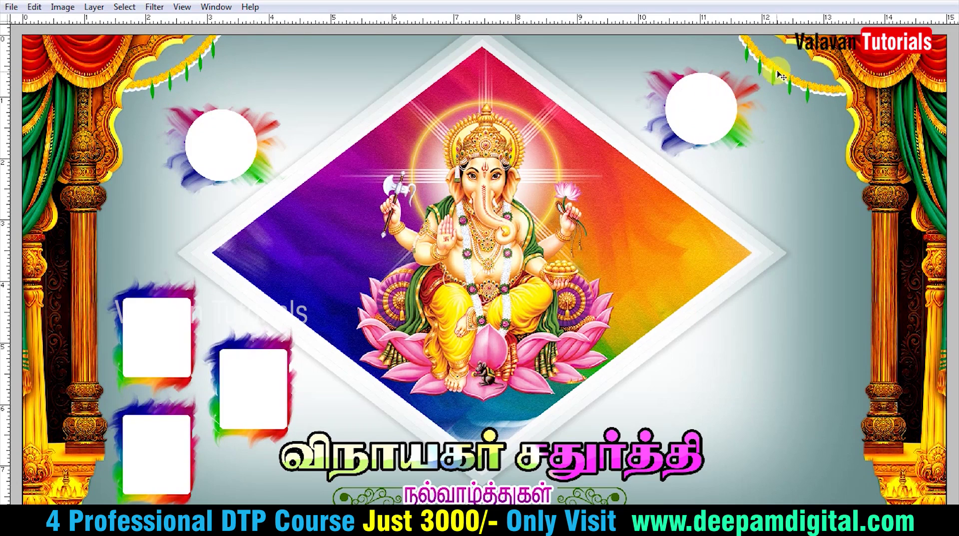
left_click_drag(715, 111, 720, 99)
left_click_drag(257, 130, 310, 78)
left_click_drag(702, 83, 696, 86)
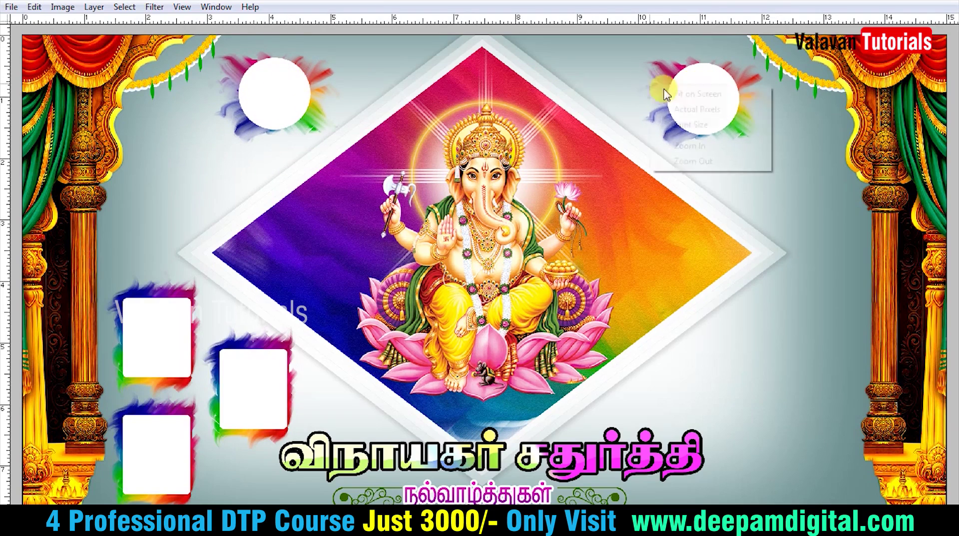
Step: Try placing a copy of the inner rectangular photo frame on the banner's lower right side
key("ctrl+0")
key("Tab")
key("Tab")
key("z")
right_click(605, 246)
left_click(637, 255)
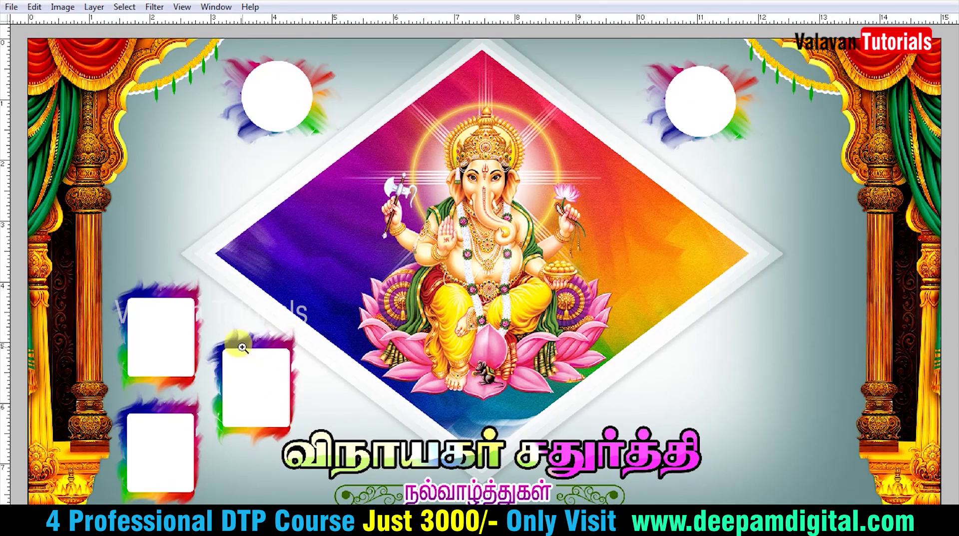
left_click_drag(263, 384, 729, 388)
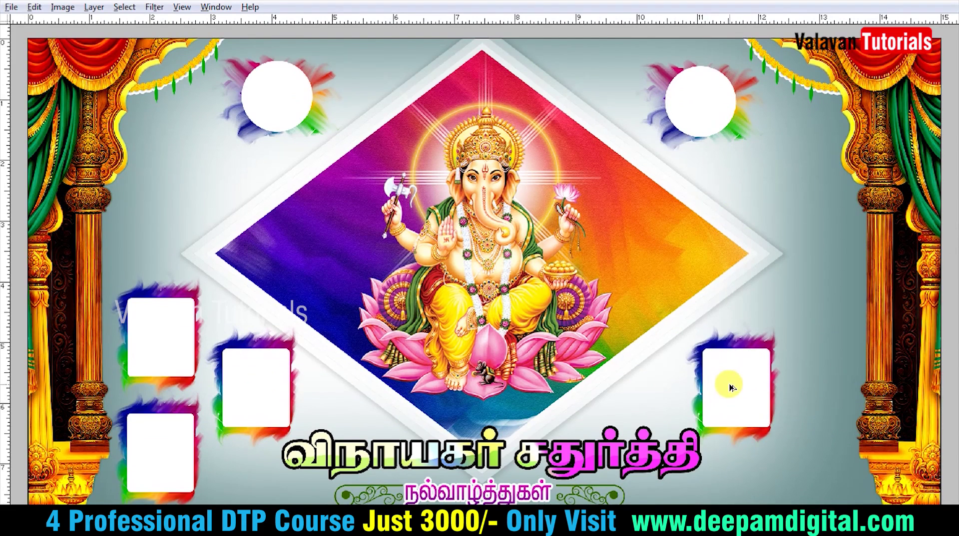
key("ctrl+z")
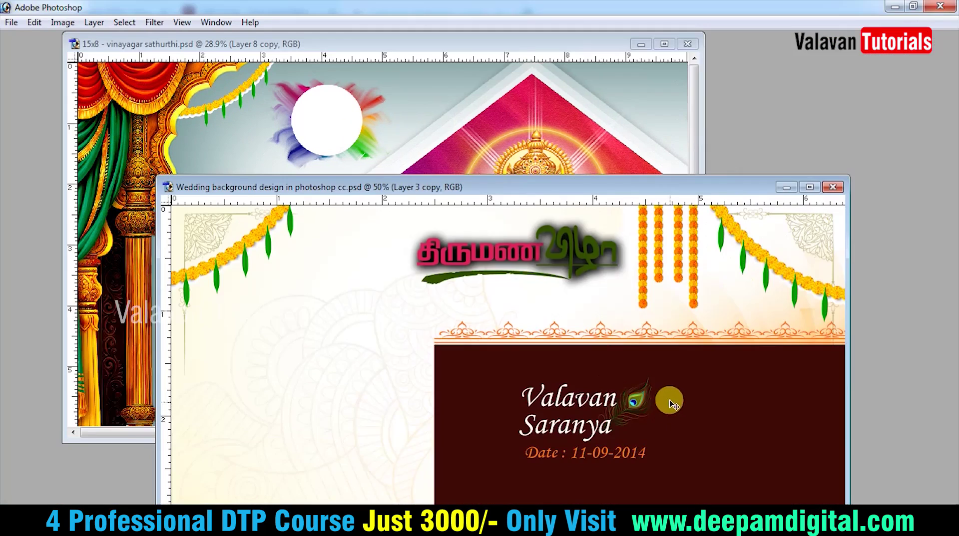
Step: Open the file "15x8 - vinayagar sathurthi" from the Desktop folder
right_click(580, 313)
left_click(599, 321)
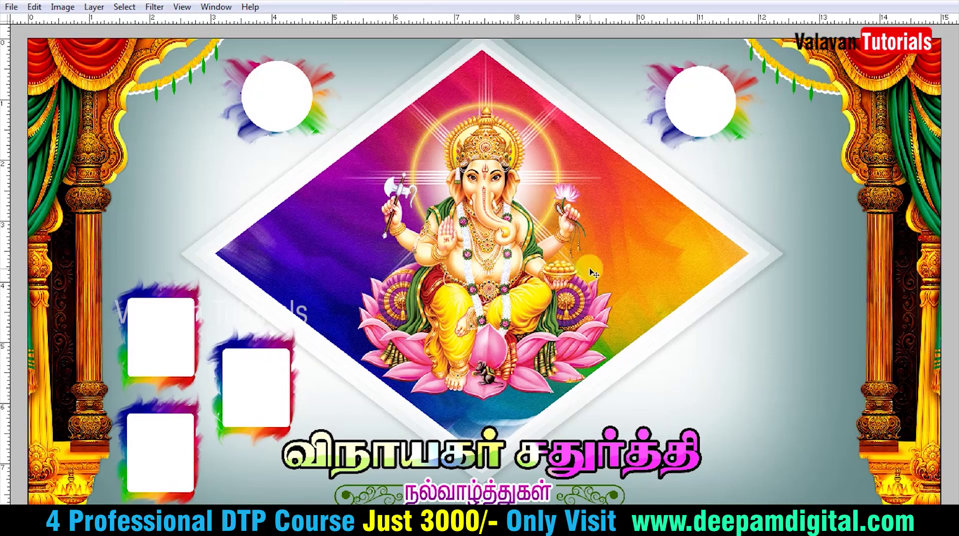
key("ctrl+o")
left_click(412, 197)
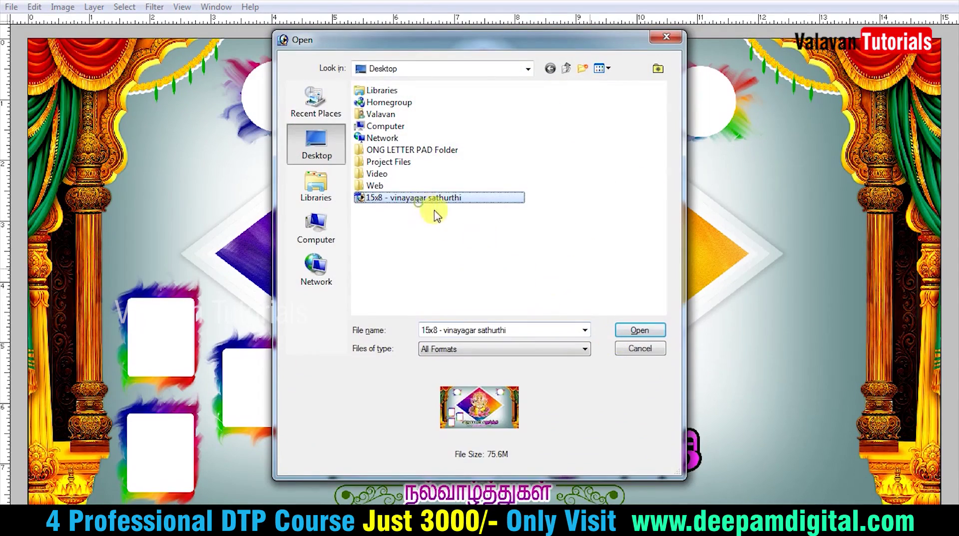
left_click(640, 330)
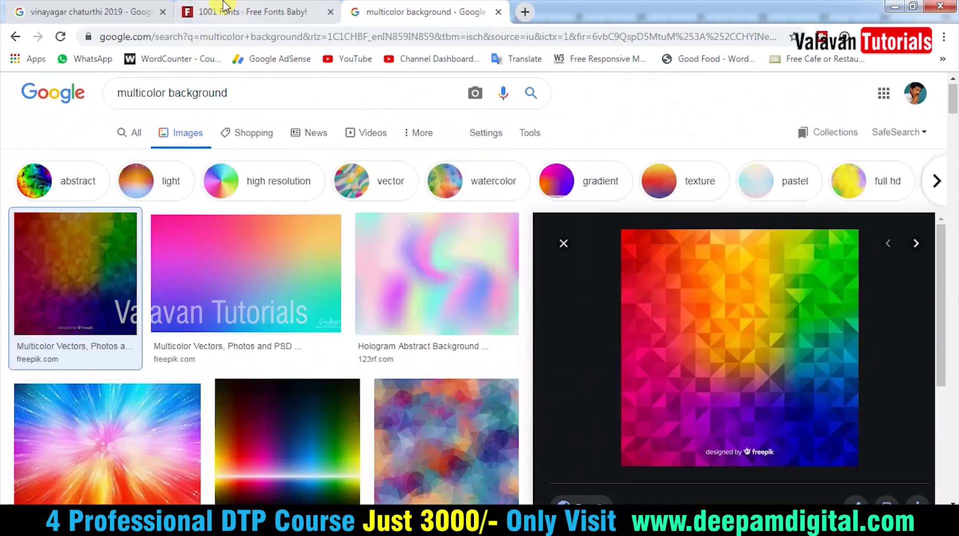
Step: Switch to Chrome and open Gmail in place of the multicolor background image search
left_click(90, 12)
left_click(424, 12)
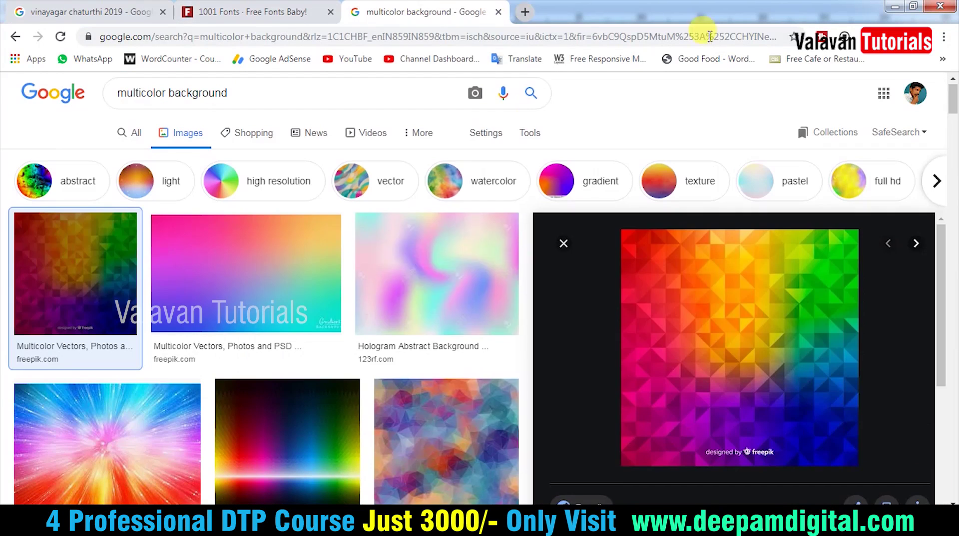
left_click(883, 95)
left_click(883, 99)
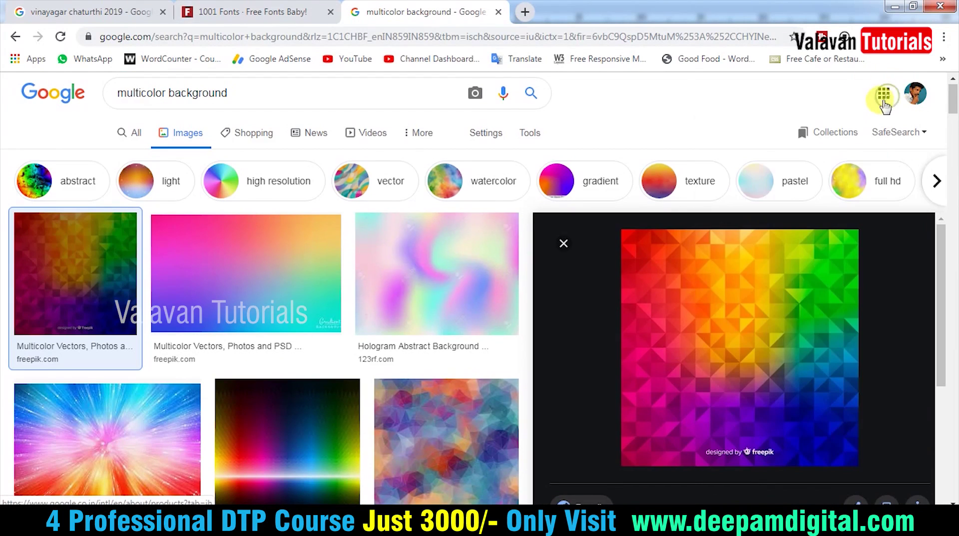
left_click(884, 103)
left_click(764, 319)
Step: Look through the New & Fresh Fonts list on the 1001 Fonts website
left_click(252, 11)
scroll(293, 324, "down", 6)
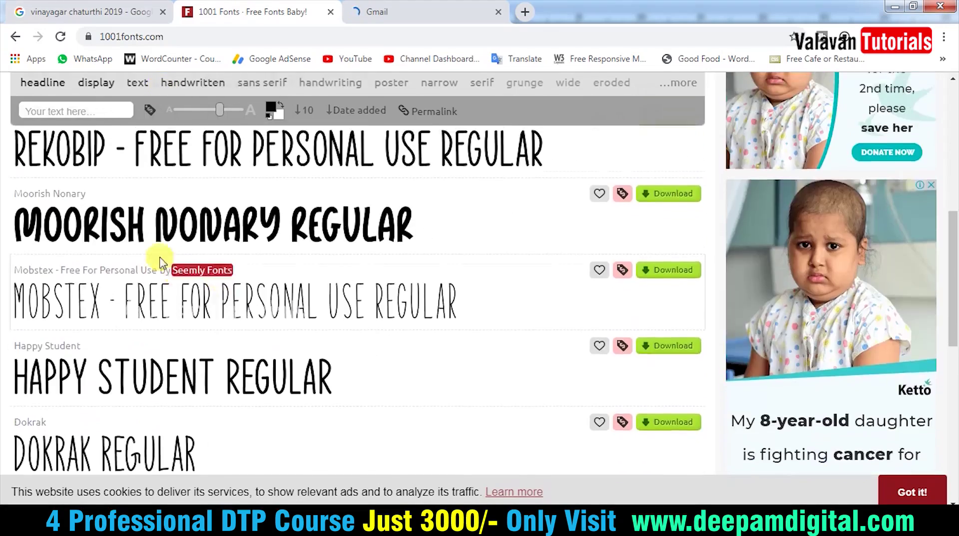
scroll(125, 284, "up", 8)
scroll(364, 364, "down", 5)
scroll(220, 275, "up", 5)
scroll(394, 316, "down", 2)
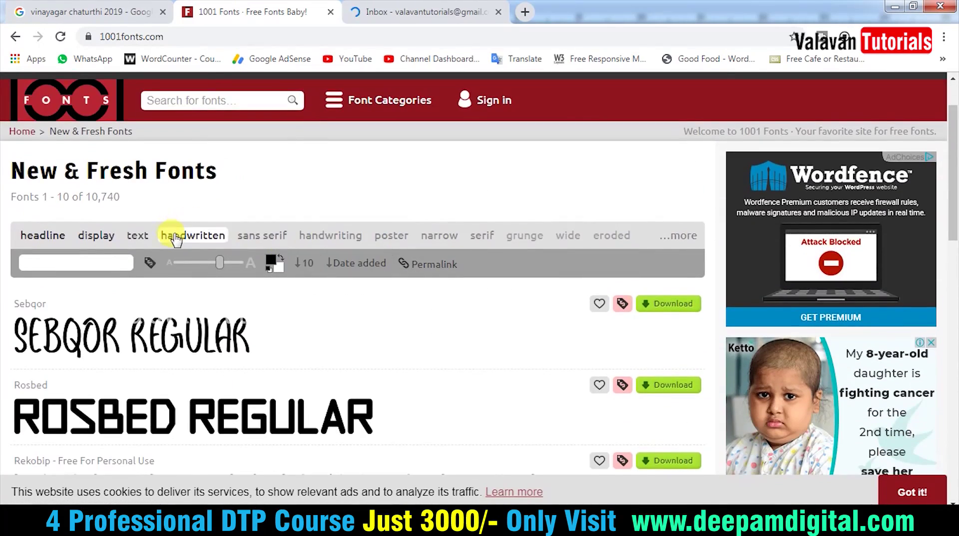
Step: Filter 1001 Fonts to the handwritten category and examine the listed font samples
left_click(175, 237)
scroll(353, 342, "down", 3)
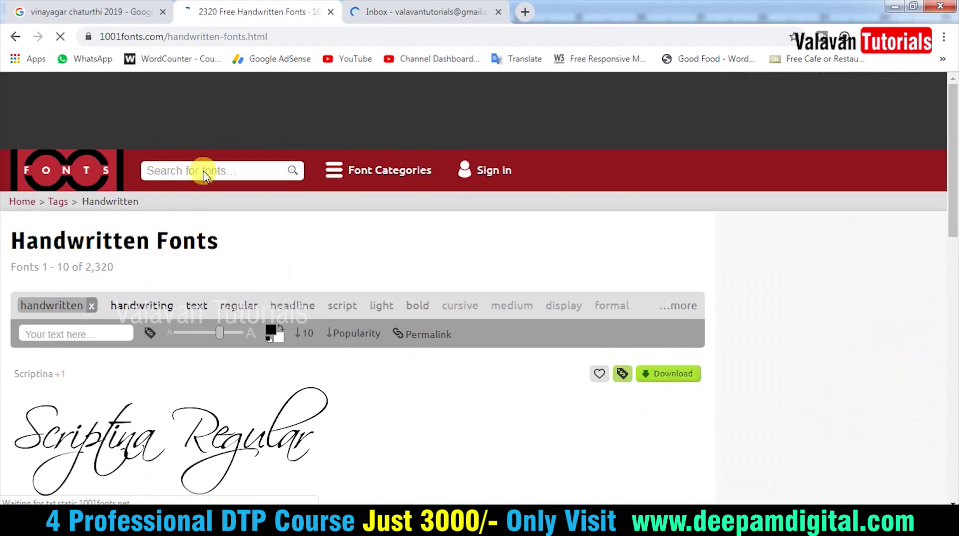
scroll(350, 327, "down", 3)
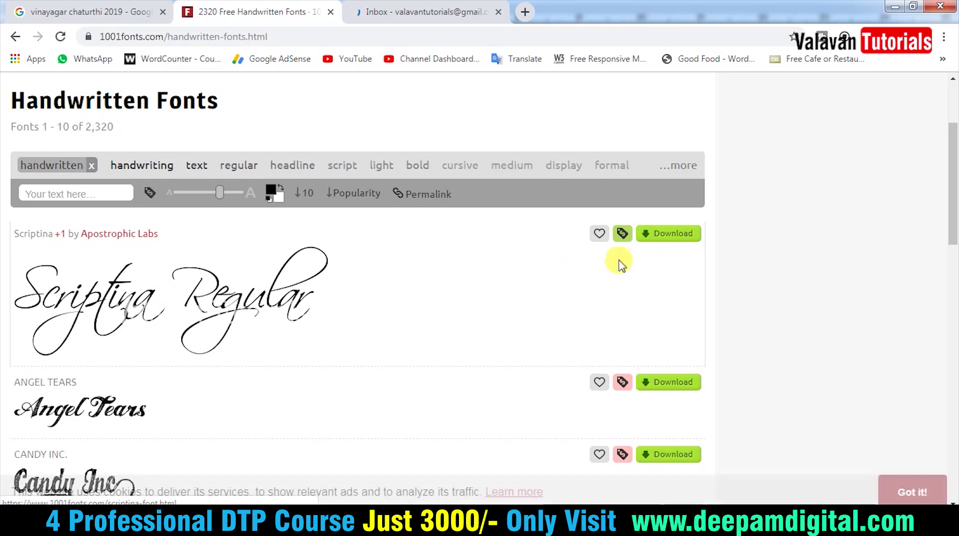
scroll(381, 314, "down", 3)
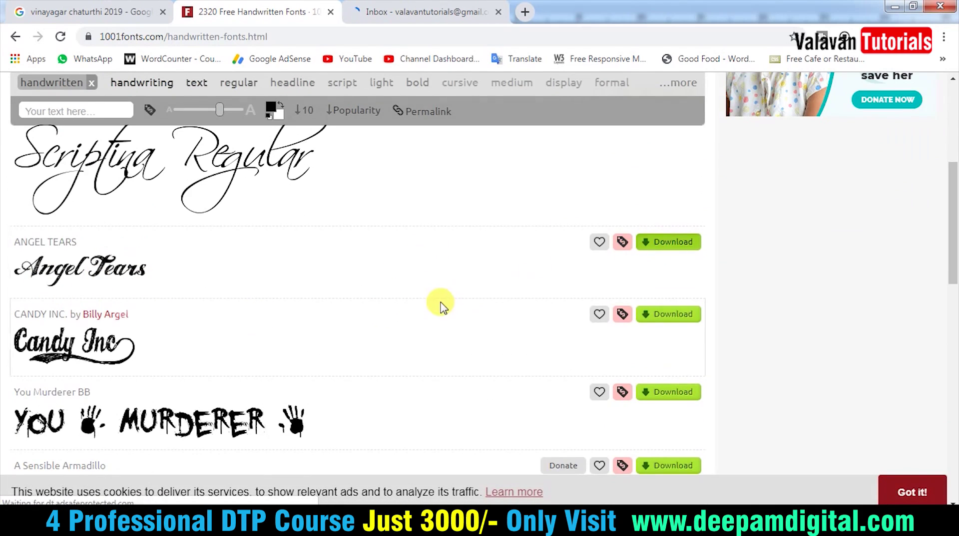
scroll(436, 306, "down", 5)
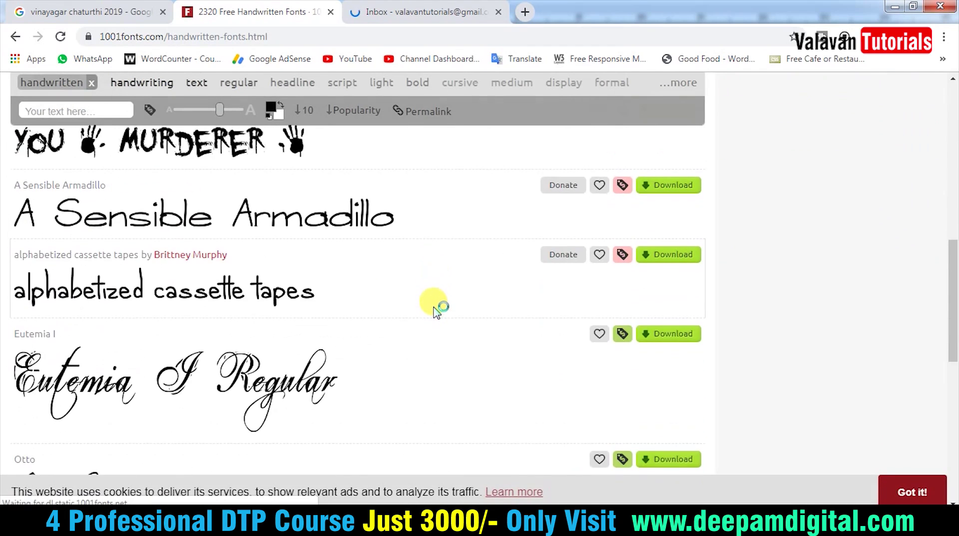
scroll(265, 370, "down", 5)
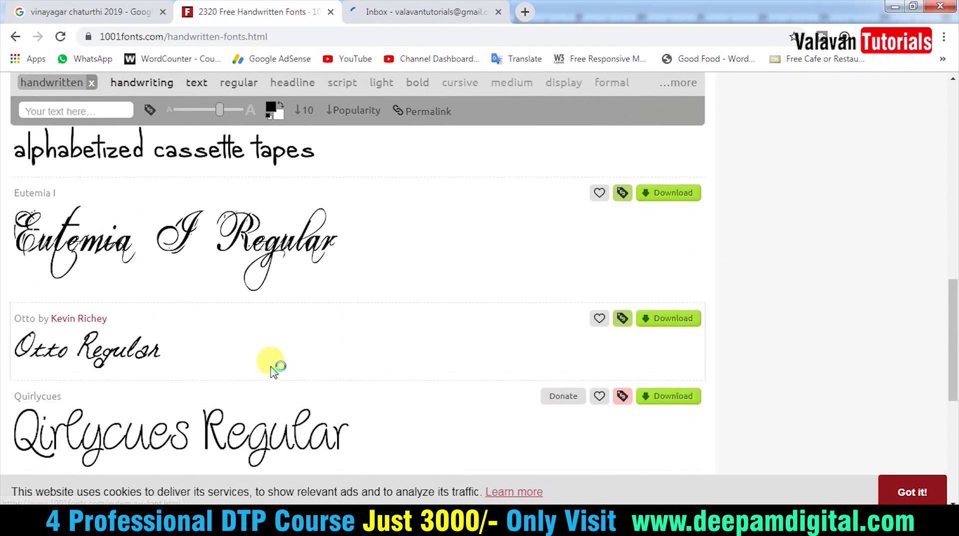
scroll(192, 135, "up", 4)
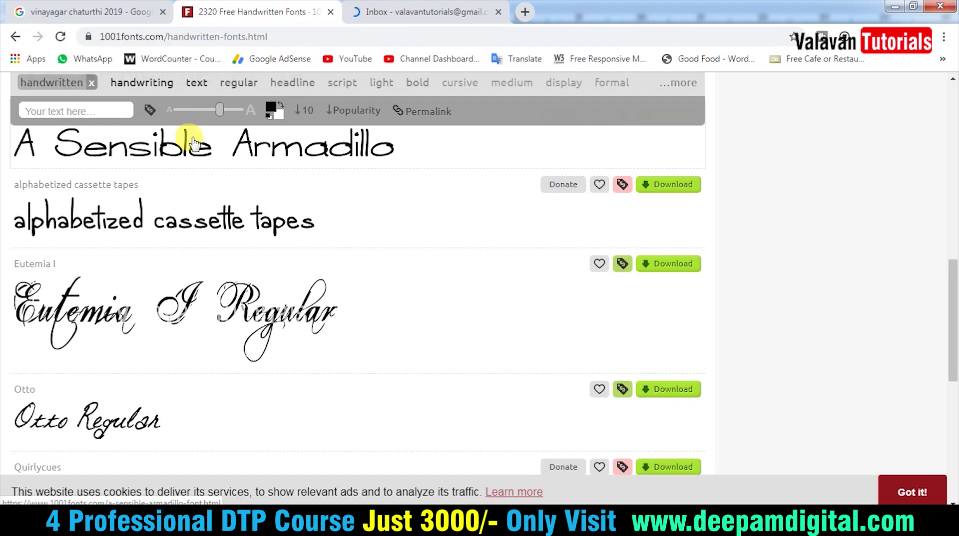
Step: Switch to Gmail, open the "Painting Image" e-mail and download its RAR attachment
left_click(429, 11)
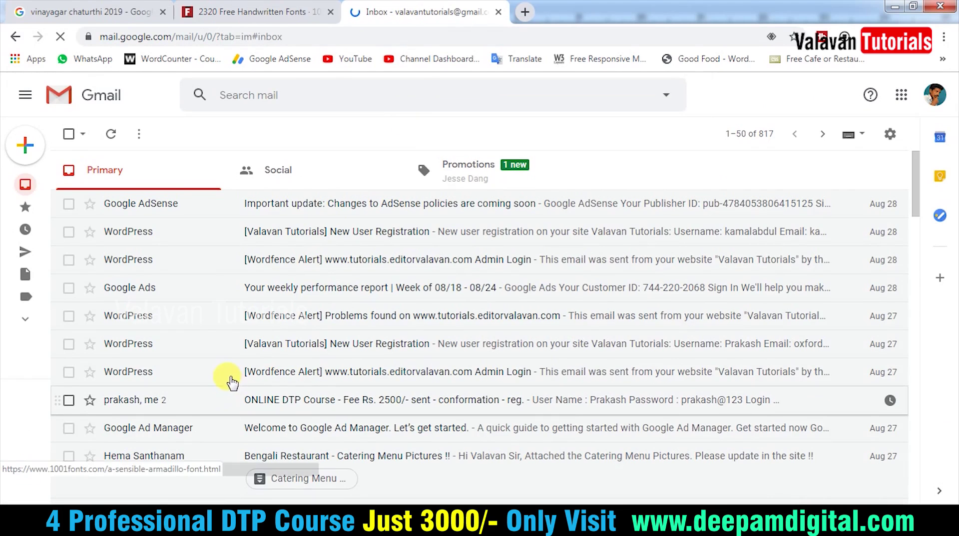
left_click(250, 12)
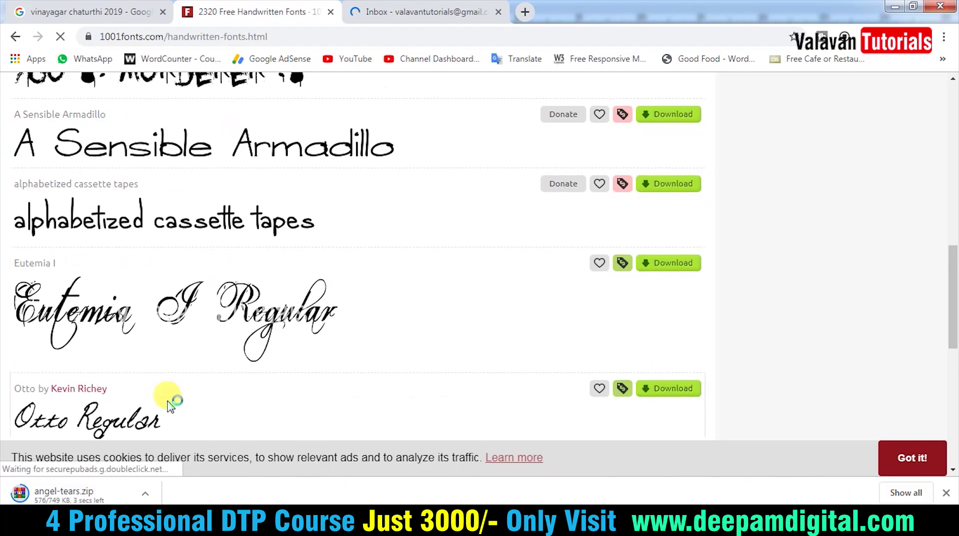
left_click(433, 12)
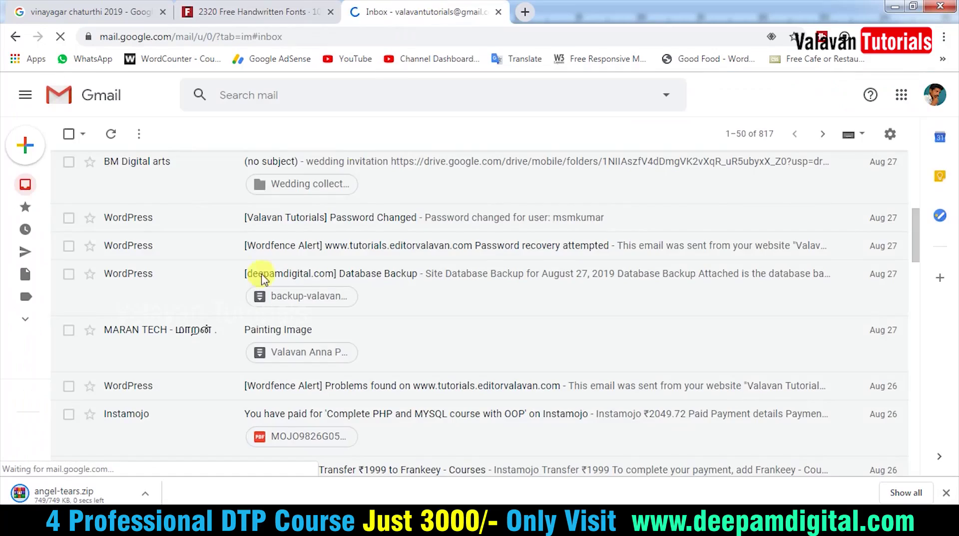
left_click(278, 343)
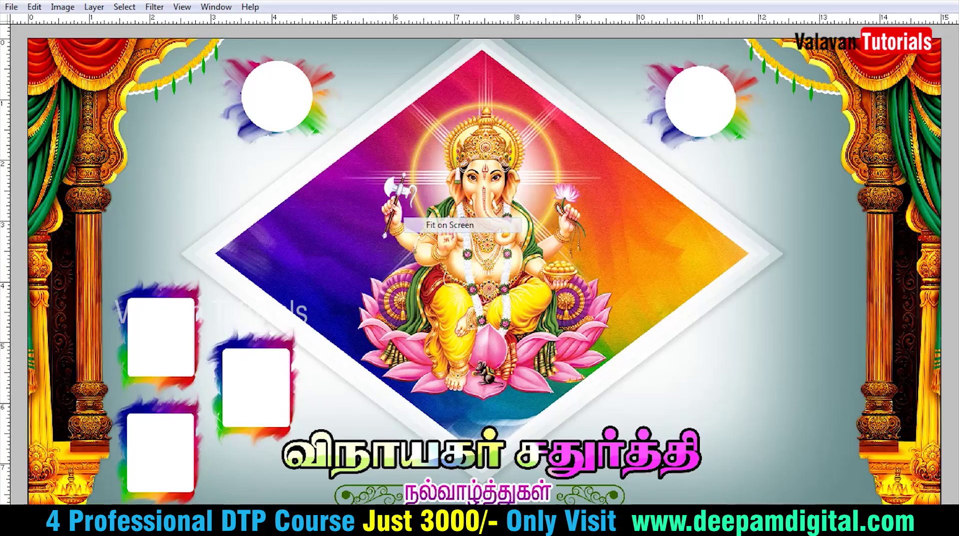
right_click(439, 215)
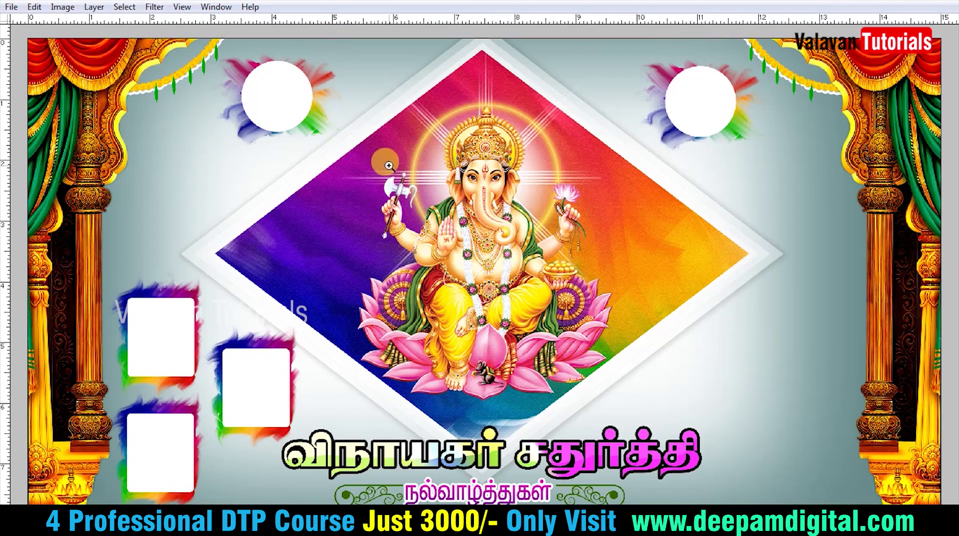
right_click(389, 161)
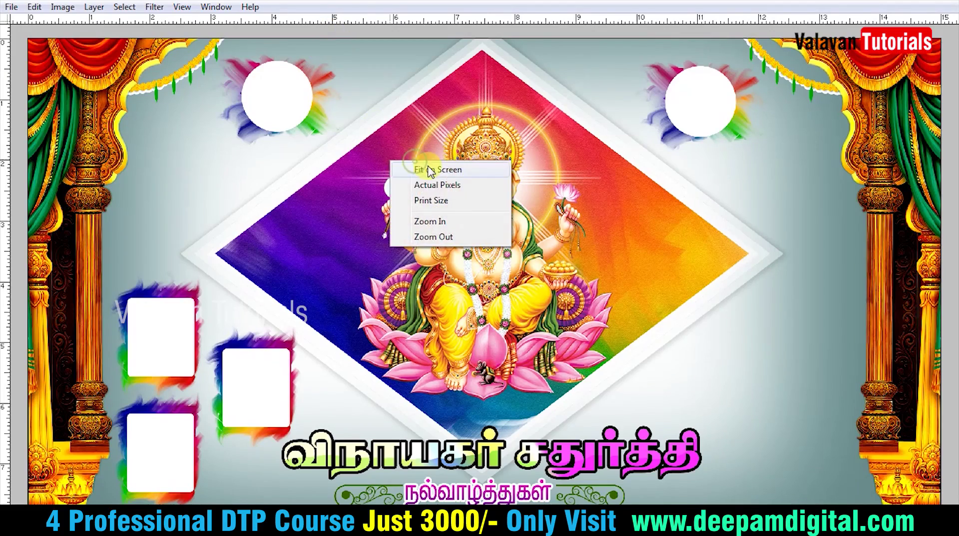
left_click(431, 170)
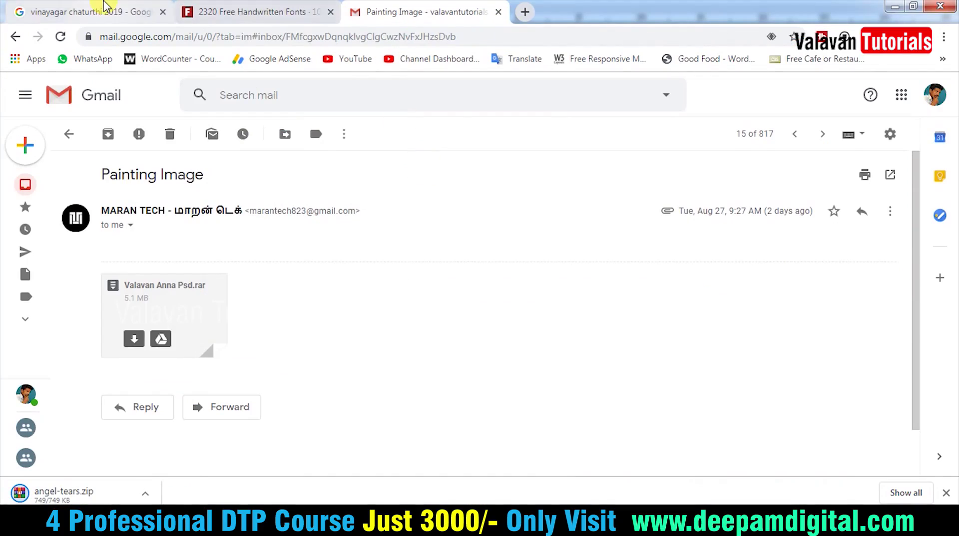
Step: Replace the Google Images search for vinayagar chaturthi 2019 with "banana tree"
left_click(70, 11)
scroll(153, 94, "up", 11)
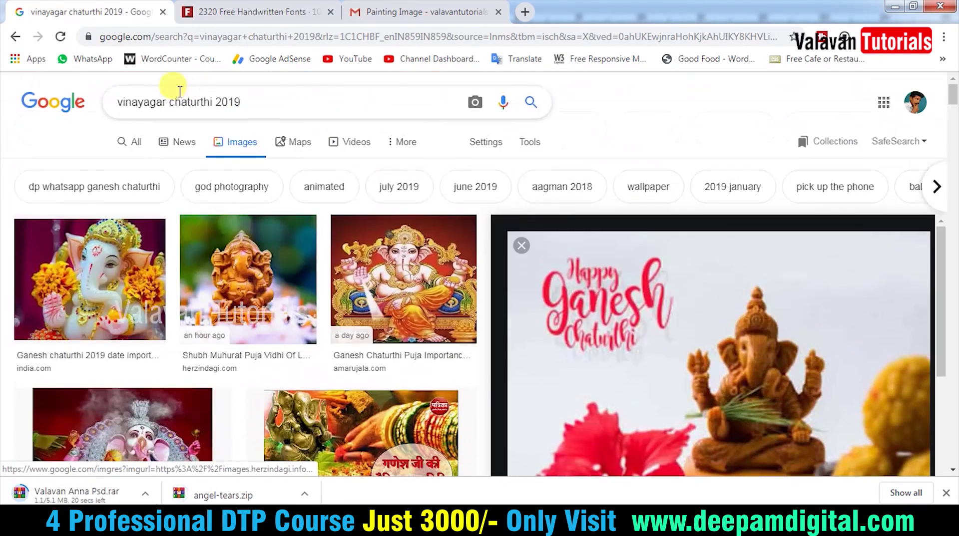
left_click_drag(270, 106, 1, 104)
type("banana")
key("Down")
key("Down")
key("Return")
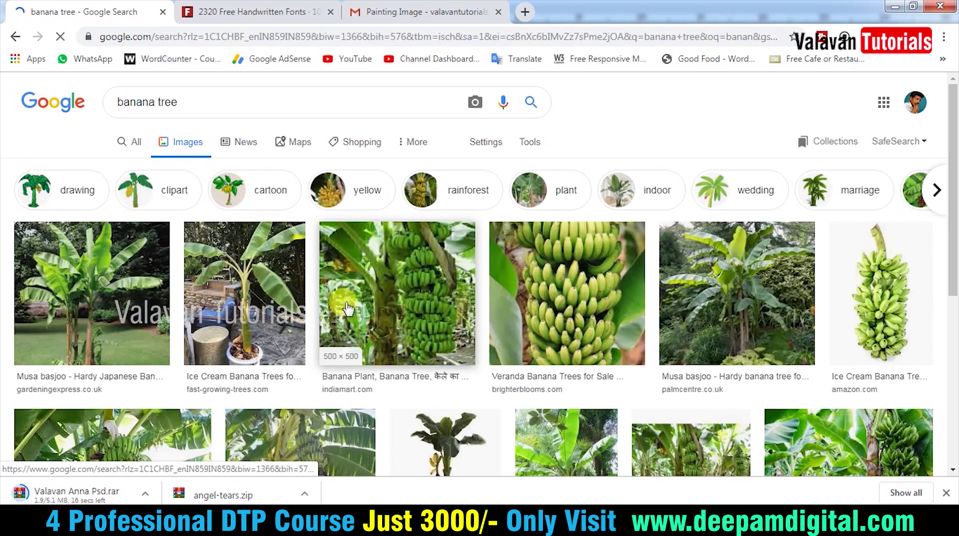
Step: Find the TurboSquid banana tree on a white background in the image results and copy the picture
scroll(594, 318, "down", 4)
scroll(594, 318, "down", 8)
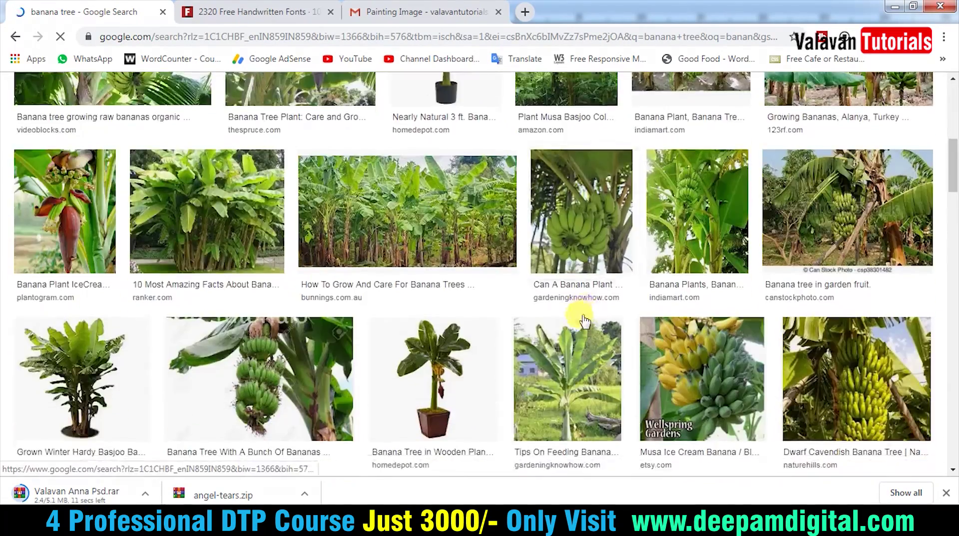
scroll(547, 316, "down", 5)
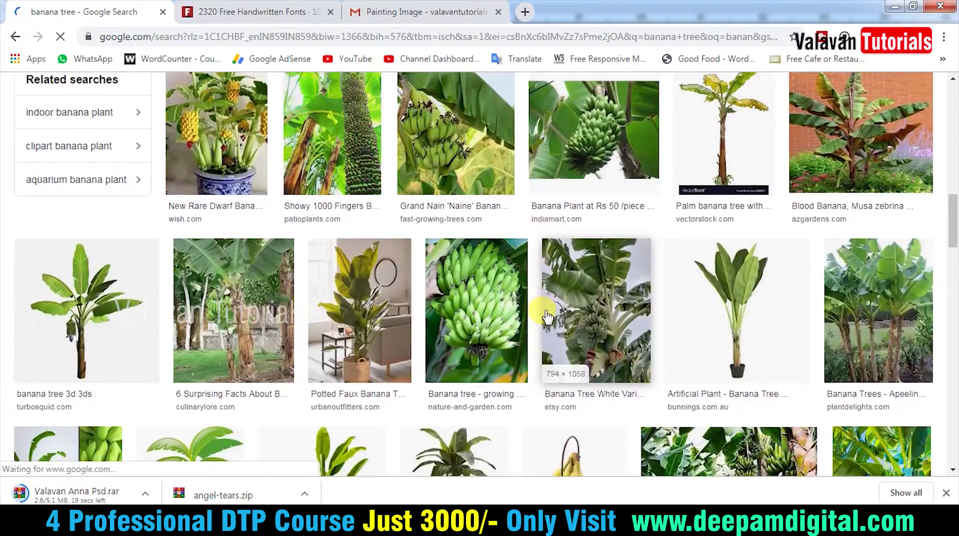
scroll(334, 274, "up", 1)
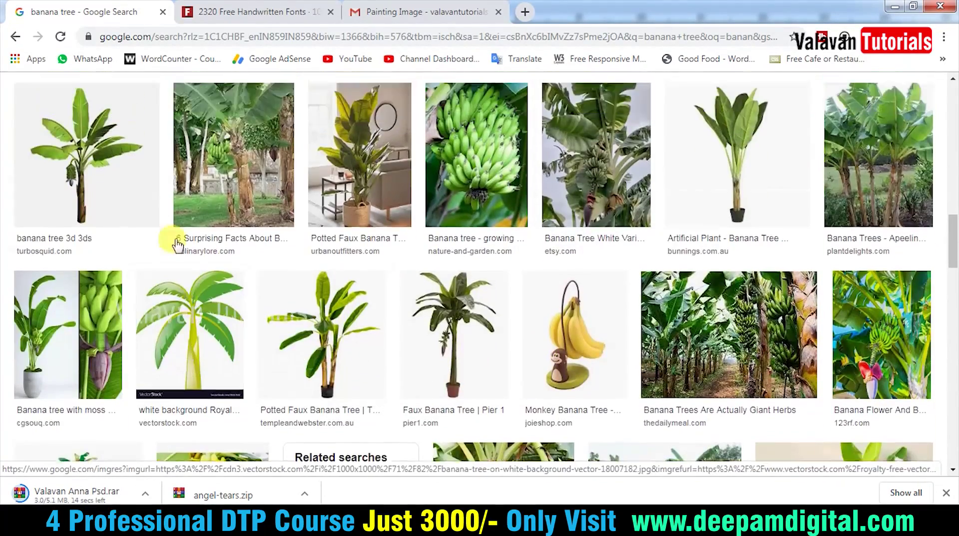
left_click(95, 145)
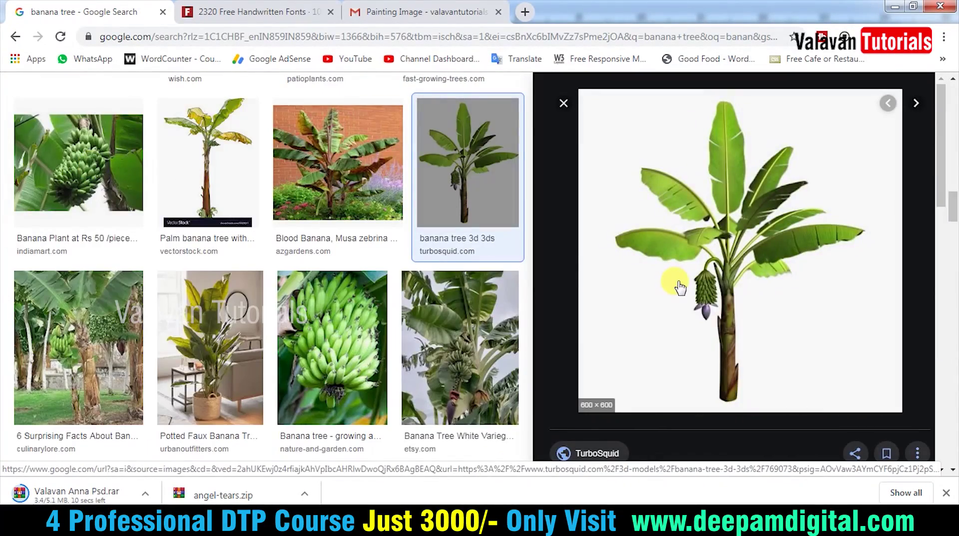
right_click(732, 210)
left_click(788, 356)
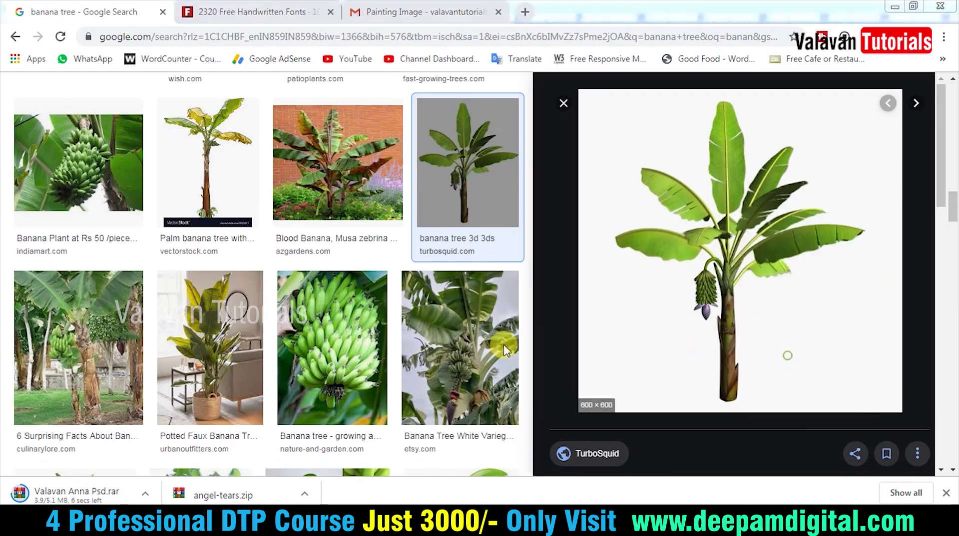
Step: Switch to Photoshop, paste the banana tree into the banner and delete its white background, including all similar areas
key("alt+Tab")
key("ctrl+v")
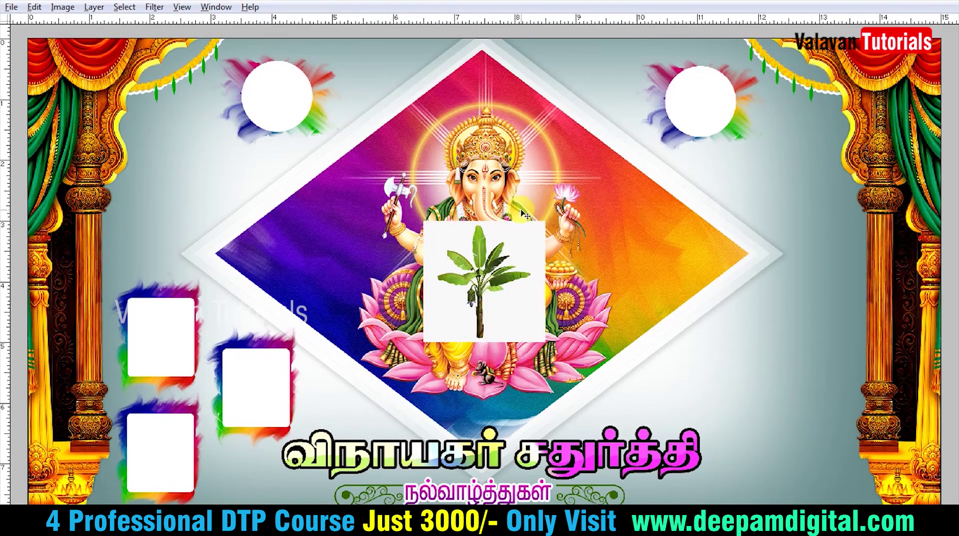
left_click(524, 237)
right_click(541, 239)
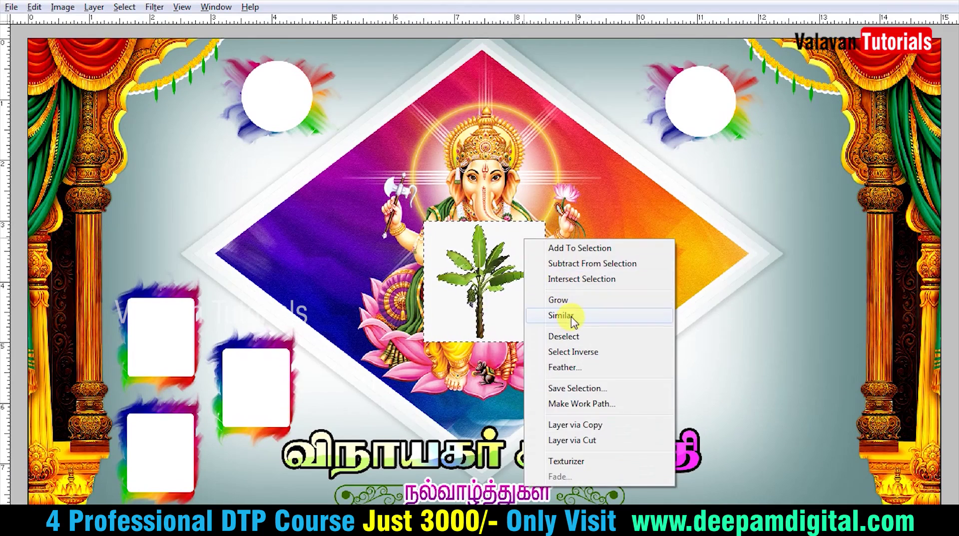
left_click(568, 313)
key("Delete")
Step: Move the banana tree to the banner's left side, flip it horizontally and enlarge it to nearly three times its size
left_click_drag(494, 263, 155, 173)
right_click(190, 202)
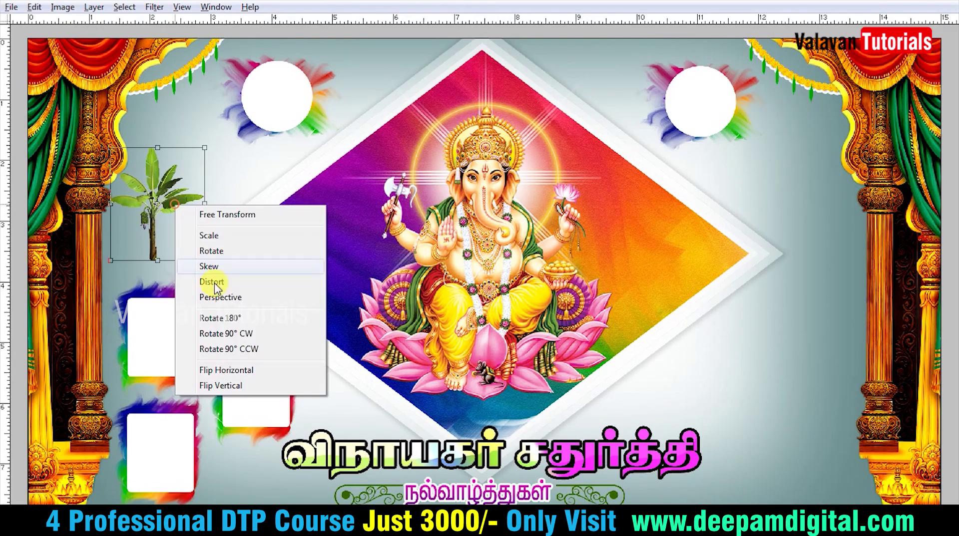
left_click(223, 364)
left_click_drag(204, 148, 279, 64)
key("Return")
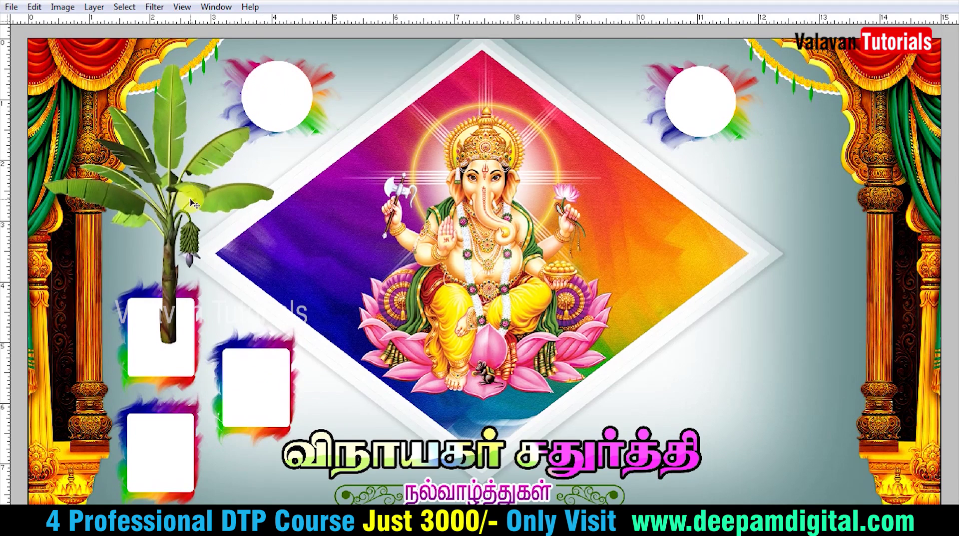
Step: Place the banana tree in the upper left corner, stacked behind the pillar and arch with its leaves showing
left_click_drag(168, 127, 111, 103)
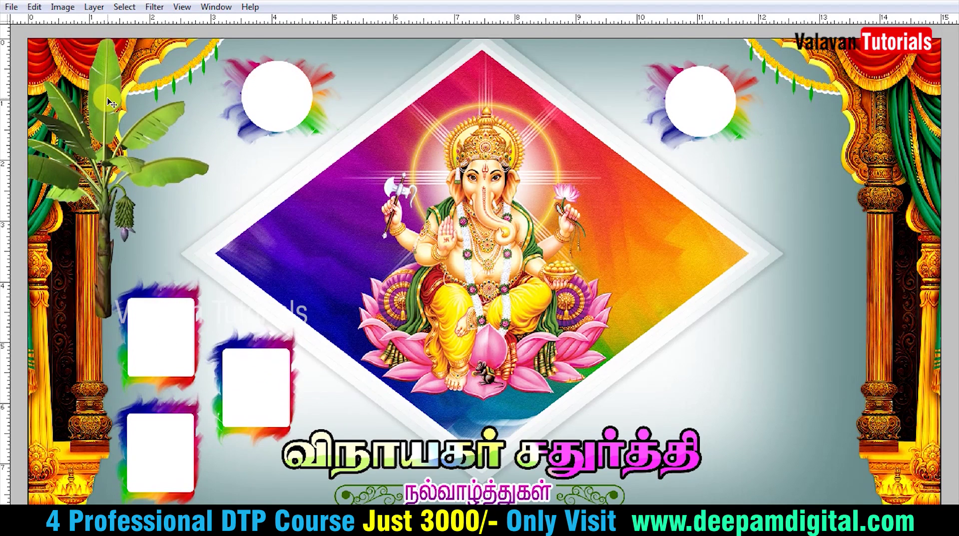
key("ctrl+[")
mouse_move(157, 165)
left_mouse_down()
mouse_move(161, 126)
mouse_move(176, 131)
mouse_move(187, 165)
mouse_move(151, 140)
left_mouse_up()
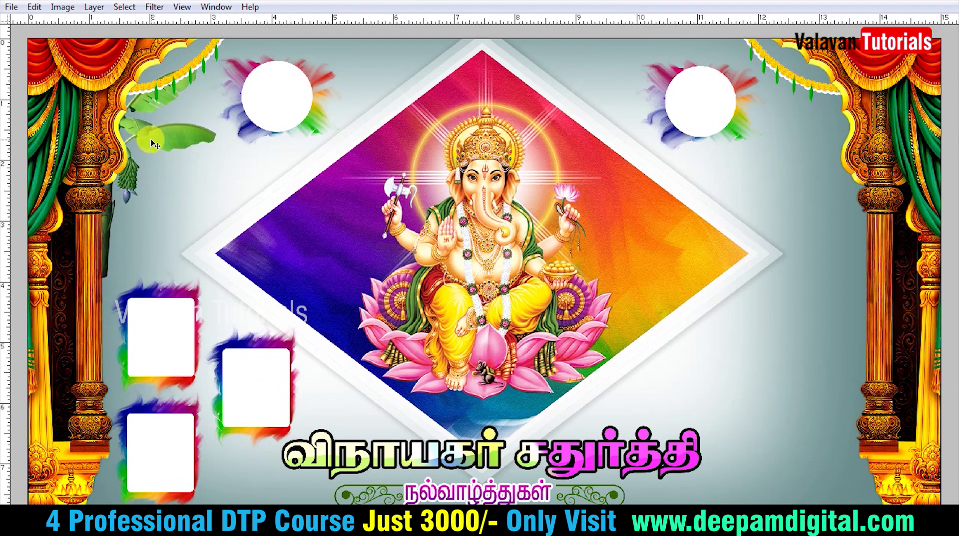
Step: Erase the lower end of the left banana tree's trunk beside the pillar
key("e")
left_click(94, 323)
key("v")
Step: Duplicate the banana tree behind the right pillar, flip the copy horizontally and erase the lower part of its trunk
mouse_move(164, 138)
left_mouse_down()
mouse_move(805, 153)
mouse_move(873, 145)
left_mouse_up()
key("ctrl+t")
right_click(773, 119)
left_click(819, 278)
key("Return")
key("e")
left_click_drag(811, 338, 944, 354)
key("v")
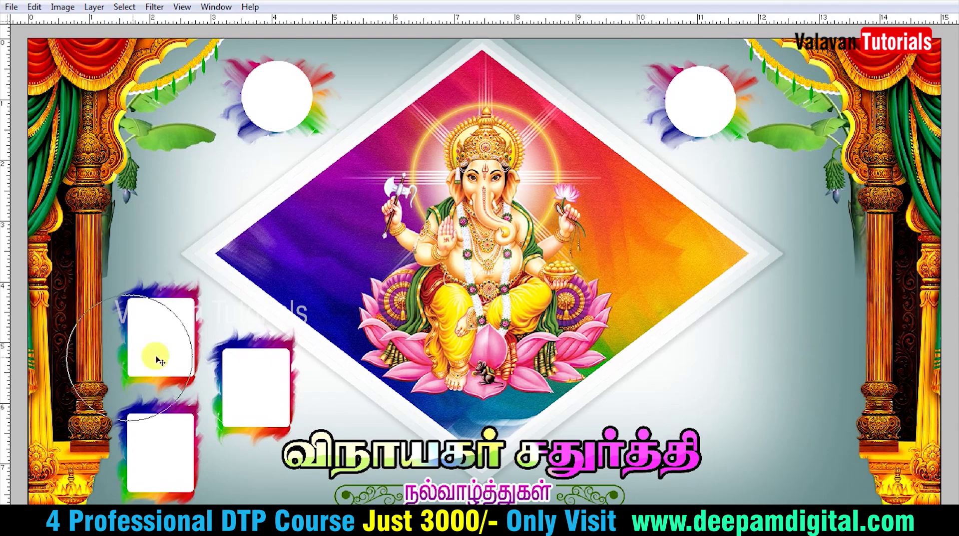
Step: Delete the leaf garland layers hanging from the arches in the banner's upper corners
left_click(173, 141)
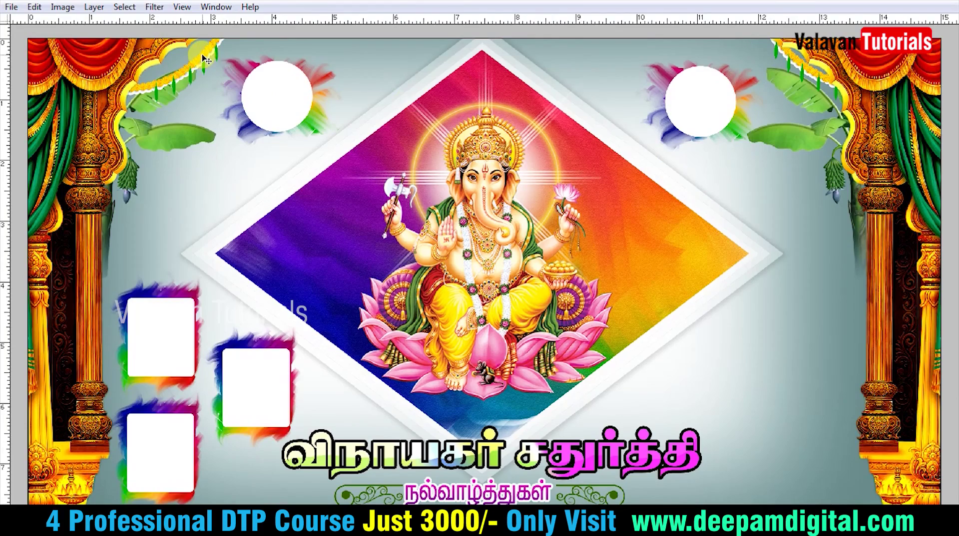
key("l")
key("l")
key("alt+l")
key("l")
key("l")
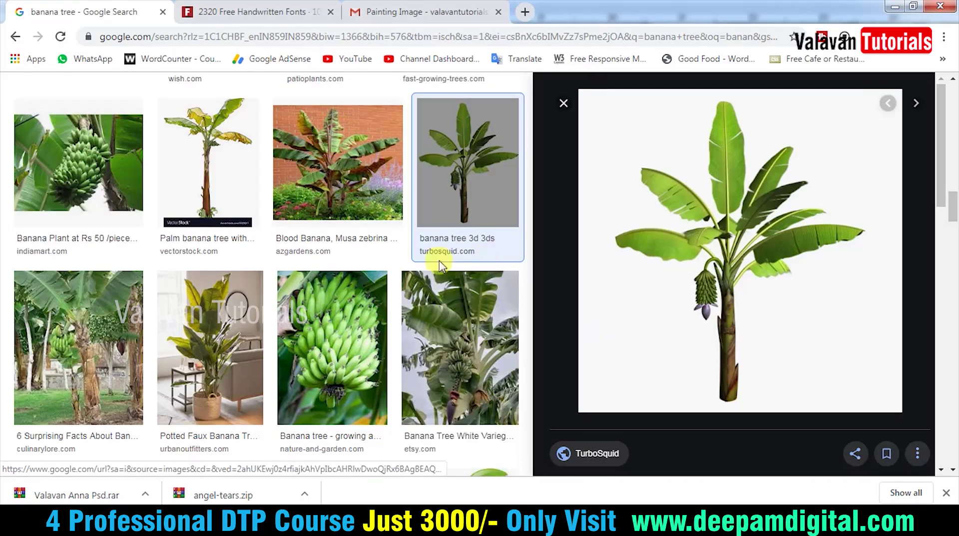
Step: Open the downloaded RAR archive from the Gmail page and open its PNG portrait in Photoshop
left_click(409, 11)
scroll(170, 380, "down", 1)
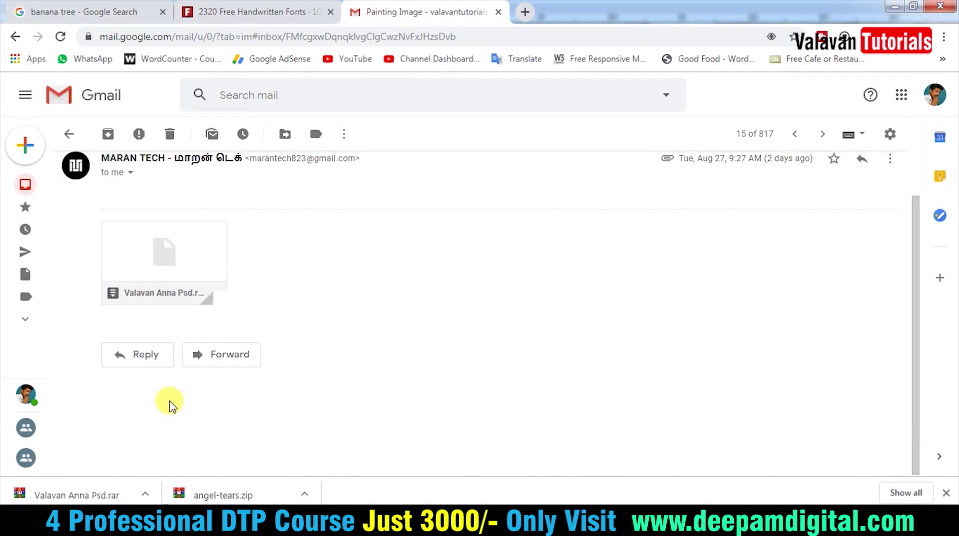
left_click(100, 496)
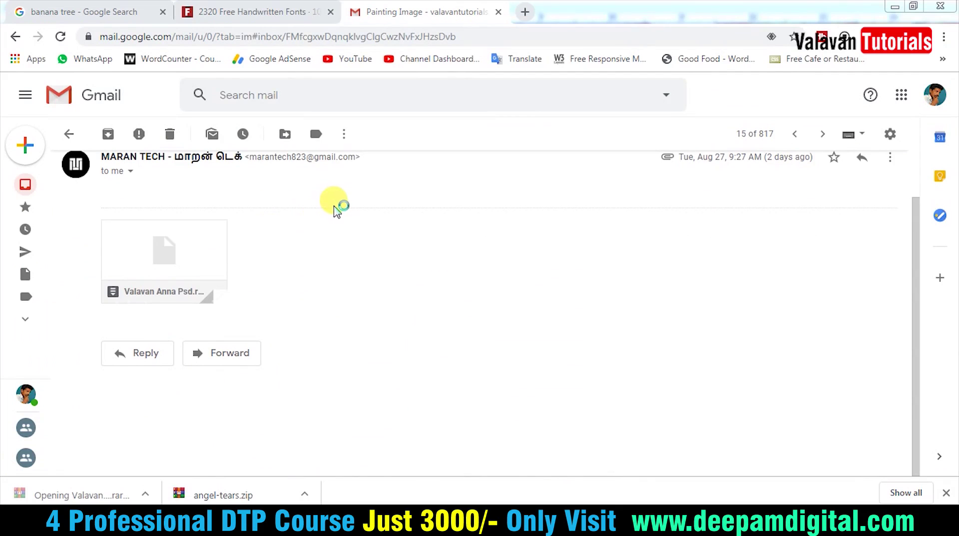
double_click(190, 218)
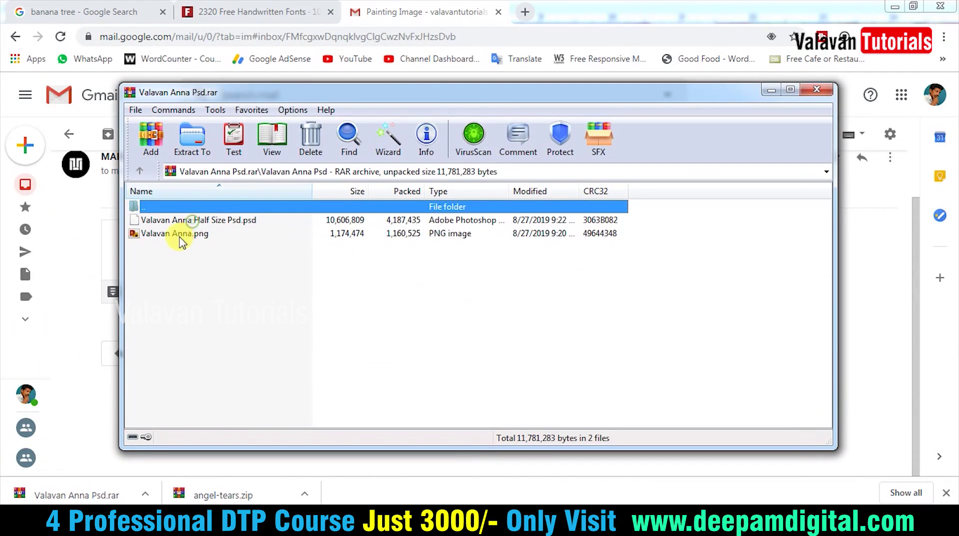
left_click(181, 239)
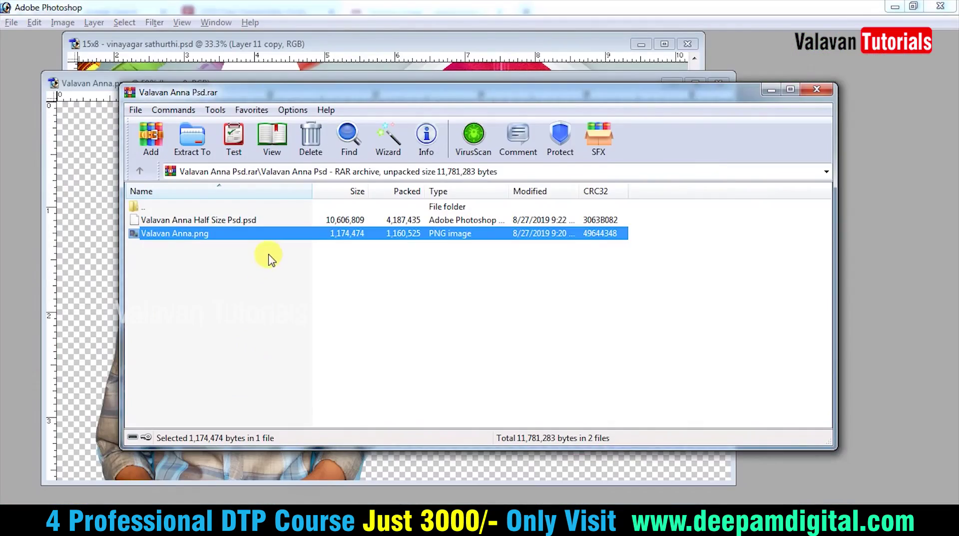
Step: Bring the cut-out portrait of the man from its own document into the banner's lower right area
left_click(64, 230)
left_click_drag(293, 81, 523, 115)
left_click_drag(409, 255, 191, 225)
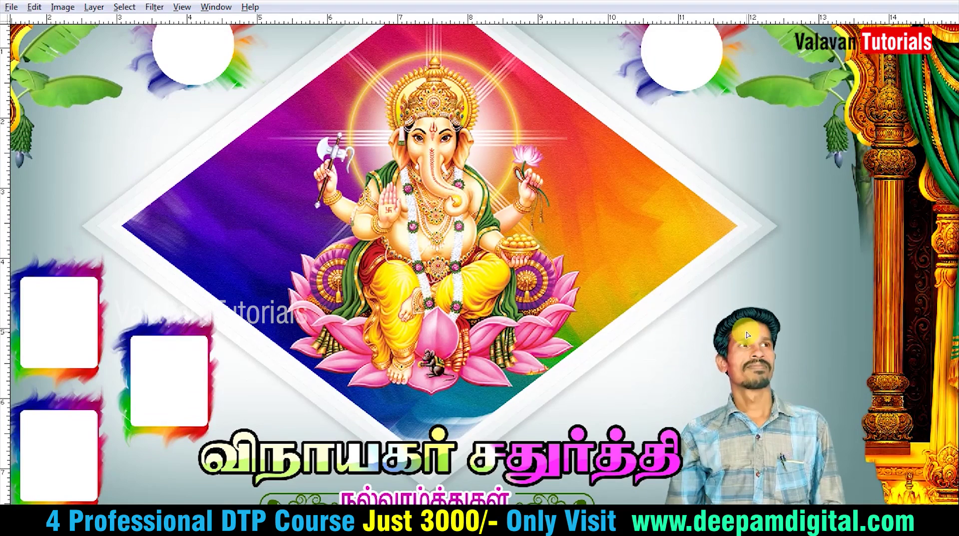
Step: Flip the man's portrait horizontally, enlarge it slightly and align it with the banner's lower edge
key("ctrl+t")
right_click(776, 353)
left_click(807, 331)
left_click_drag(850, 305, 903, 258)
double_click(829, 310)
left_click_drag(773, 332, 776, 354)
Step: Apply Brightness/Contrast to the man's portrait with the contrast set to 15
key("f")
key("ctrl+minus")
key("ctrl+minus")
key("alt+i")
key("a")
key("c")
key("Tab")
type("15")
key("Return")
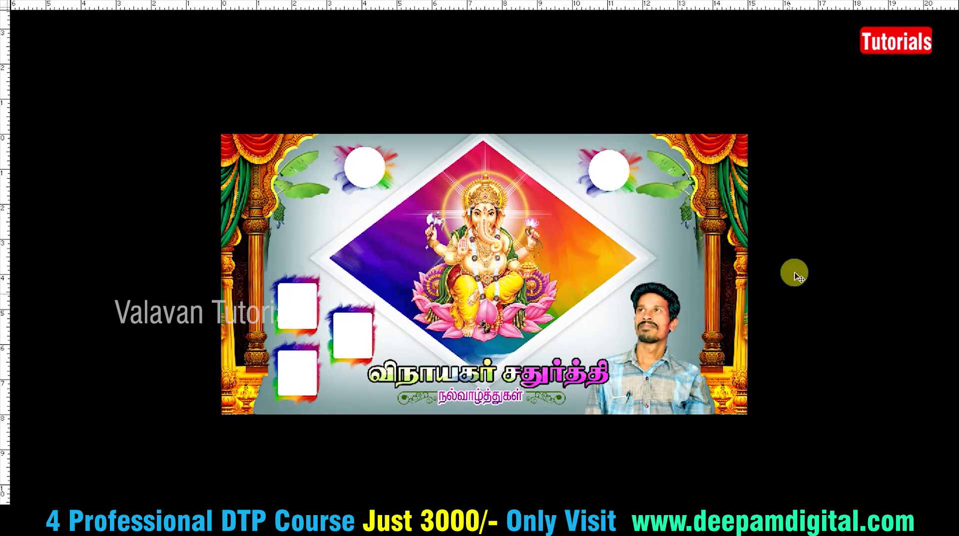
Step: Fine-tune the portrait's position beside the right pillar and check the whole banner in full-screen view without palettes
left_click_drag(656, 318, 654, 324)
left_click_drag(650, 361, 643, 338)
key("Tab")
key("Tab")
key("z")
right_click(570, 302)
left_click(604, 314)
key("Tab")
key("Tab")
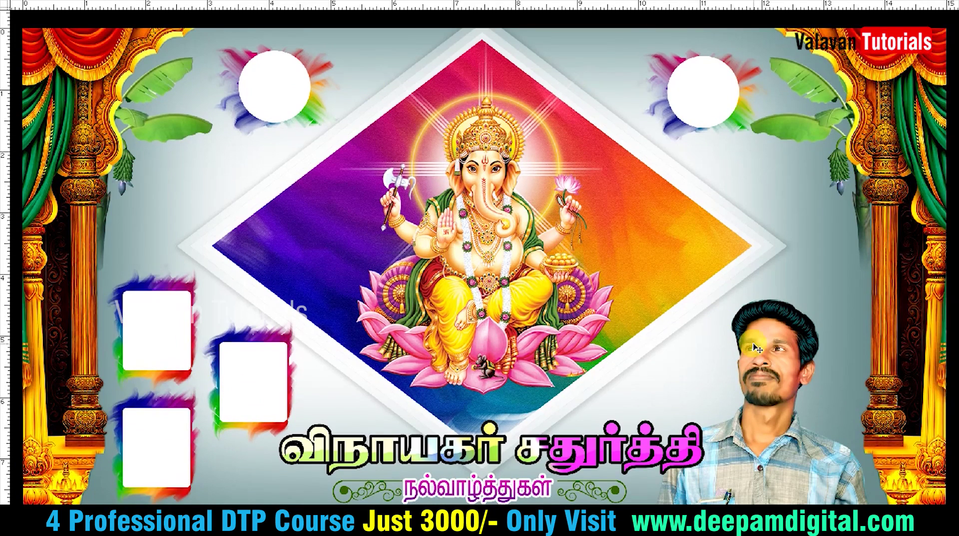
Step: Show the palettes again and locate the man's portrait layer in the layer stack
key("Tab")
left_click(767, 357)
scroll(862, 459, "down", 3)
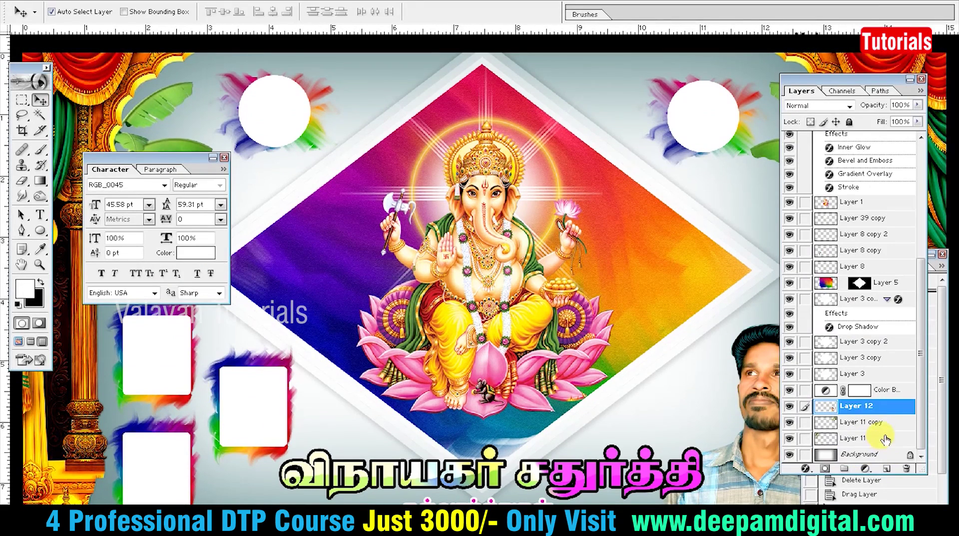
left_click(865, 469)
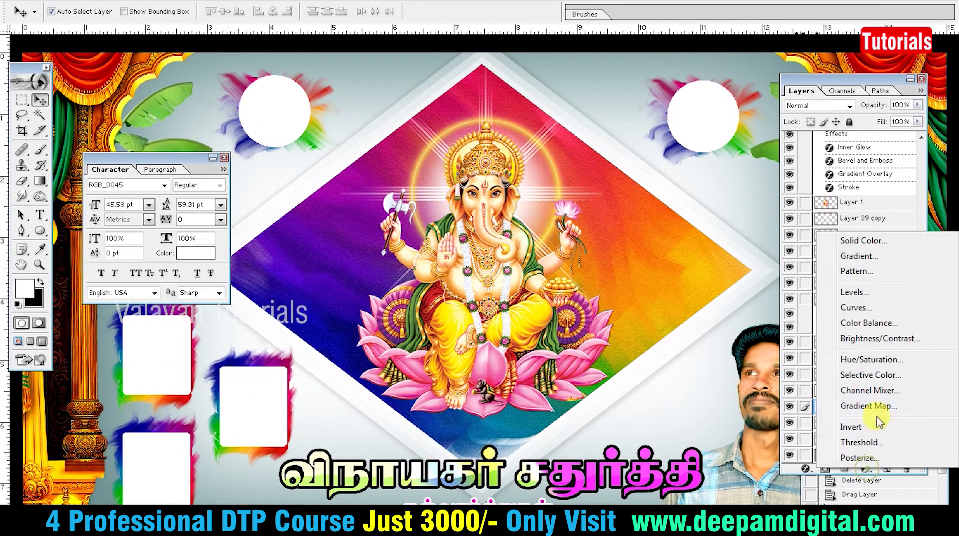
left_click(884, 327)
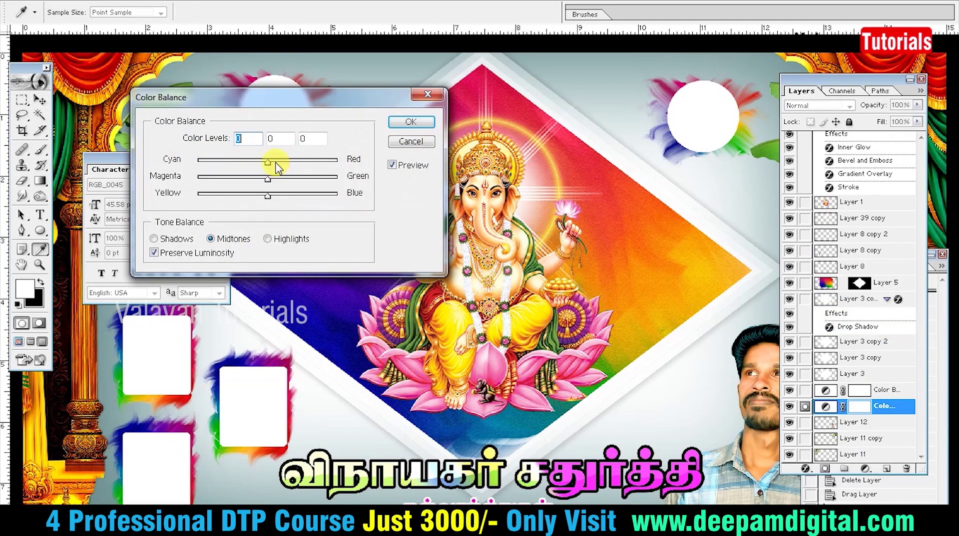
mouse_move(288, 161)
left_mouse_down()
mouse_move(242, 158)
mouse_move(290, 162)
left_mouse_up()
key("Escape")
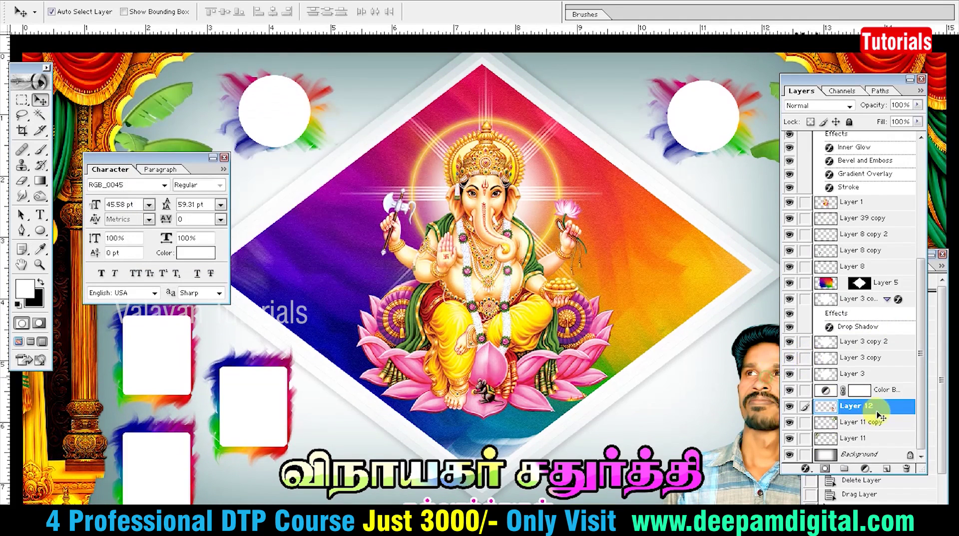
left_click(857, 393)
left_click(857, 410)
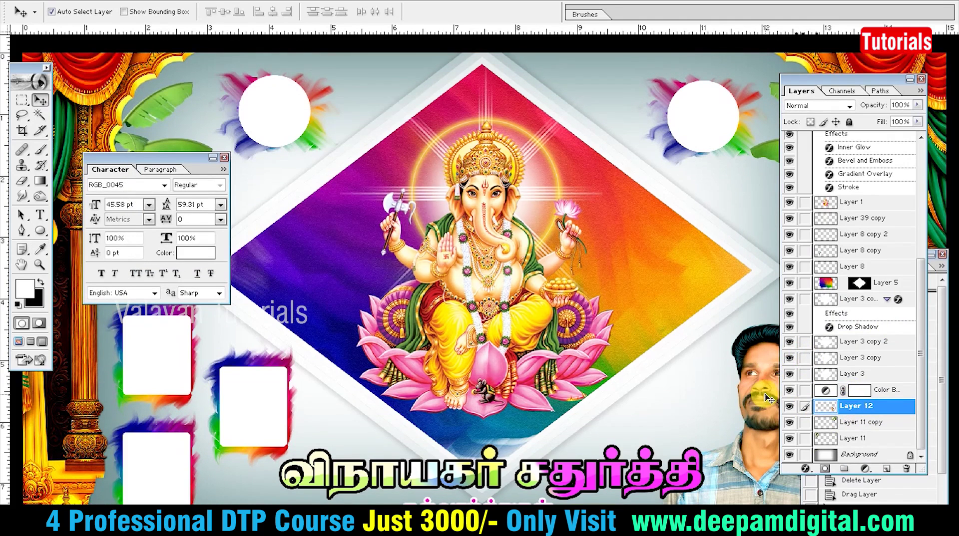
Step: Adjust the man's portrait with Color Balance and Levels, checking it against the whole banner
key("ctrl+b")
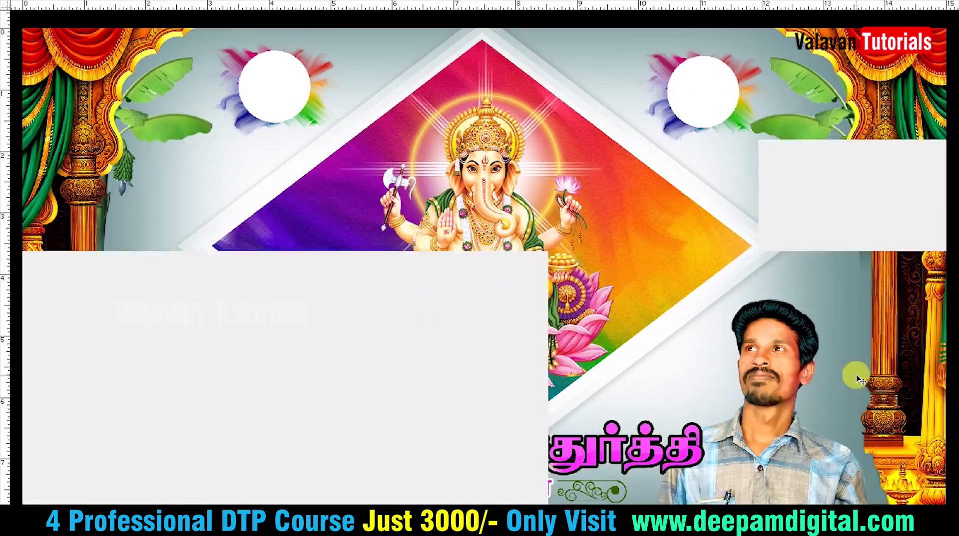
key("ctrl+l")
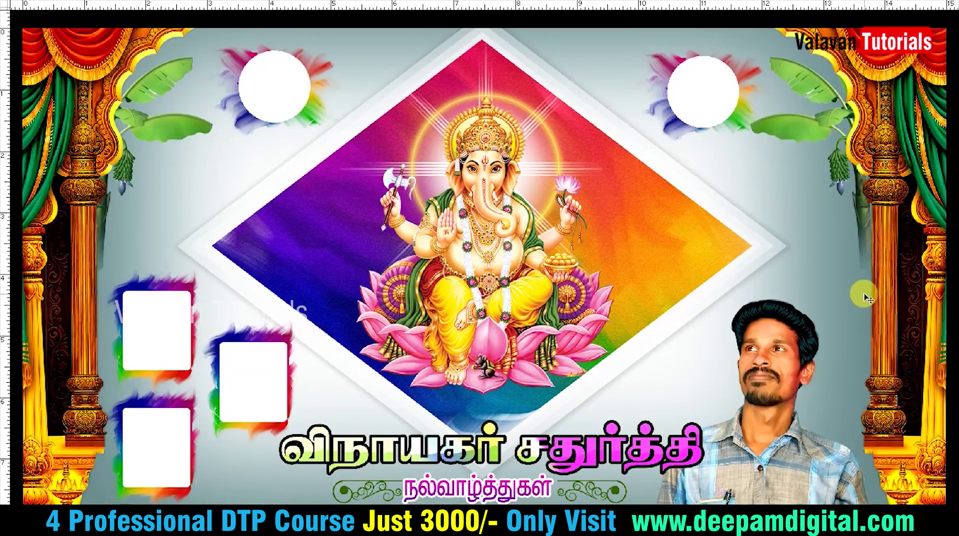
key("ctrl+minus")
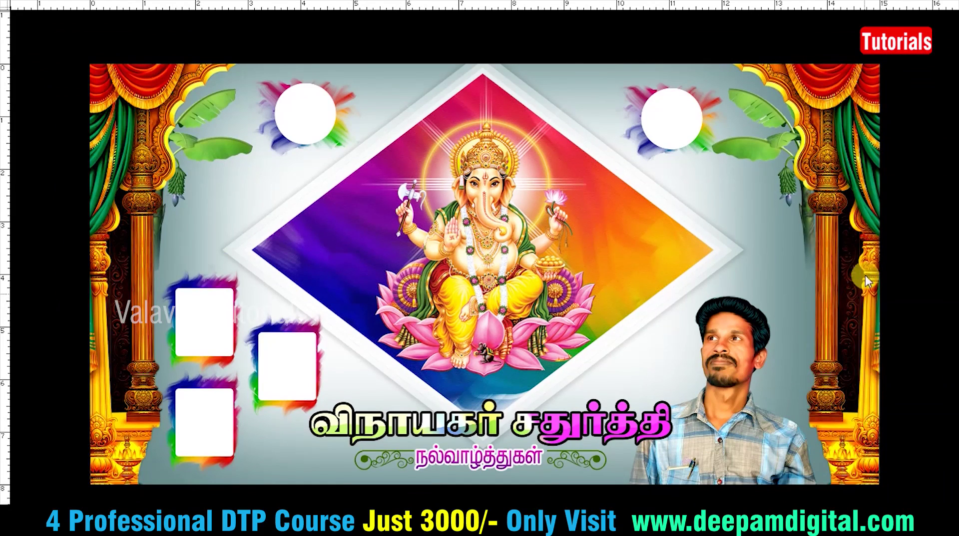
Step: Duplicate the man's portrait slightly above the original and fill the copy's opaque pixels with black as a silhouette
left_click_drag(736, 359, 735, 353)
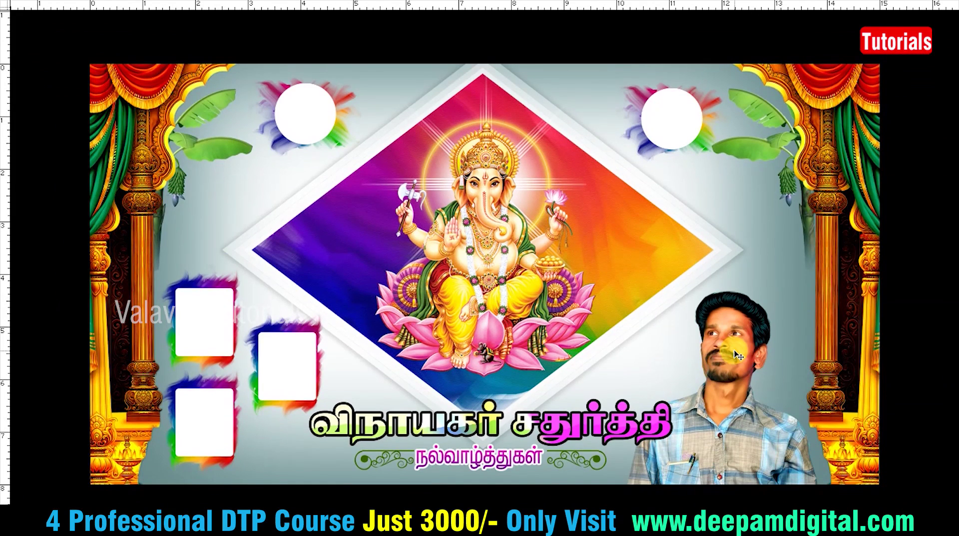
key("ctrl+shift+BackSpace")
key("alt+shift+BackSpace")
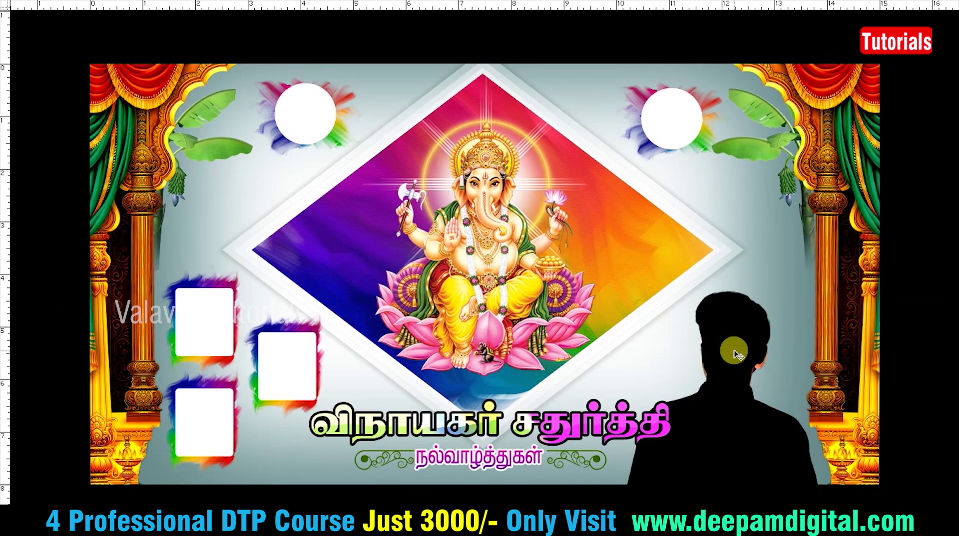
Step: Send the black silhouette behind the portrait, shift it slightly down and to the left, and set its opacity to 50%
key("ctrl+bracketleft")
key("shift+Down")
key("shift+Left")
key("5")
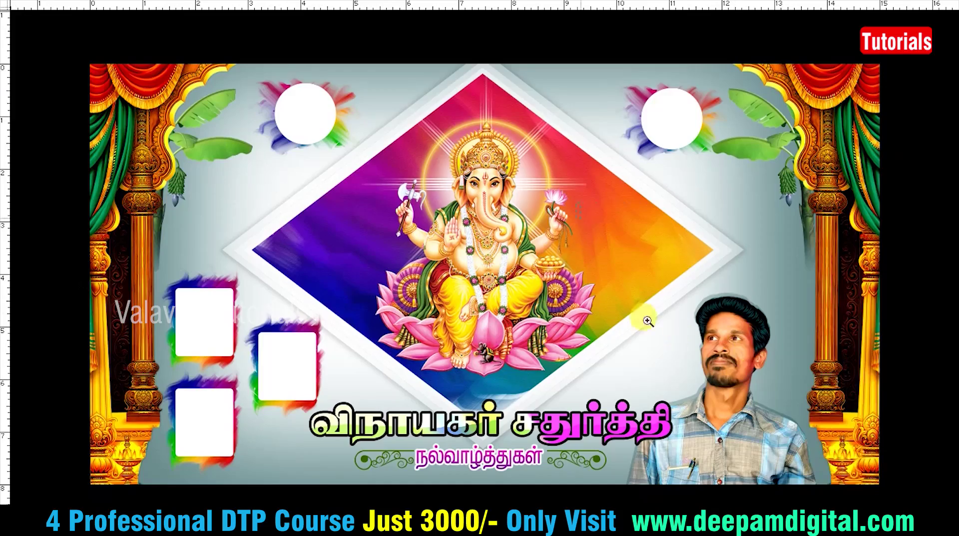
scroll(695, 382, "up", 2)
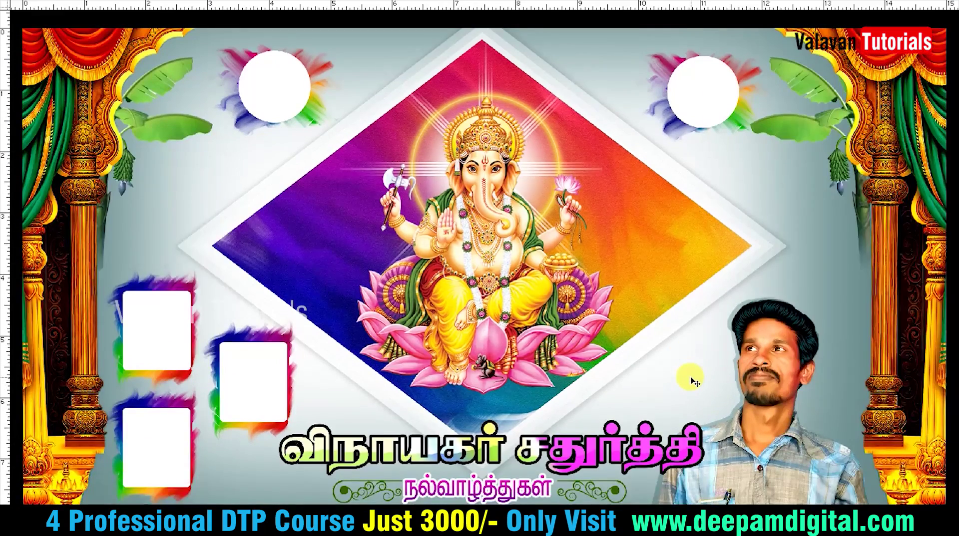
key("ctrl+minus")
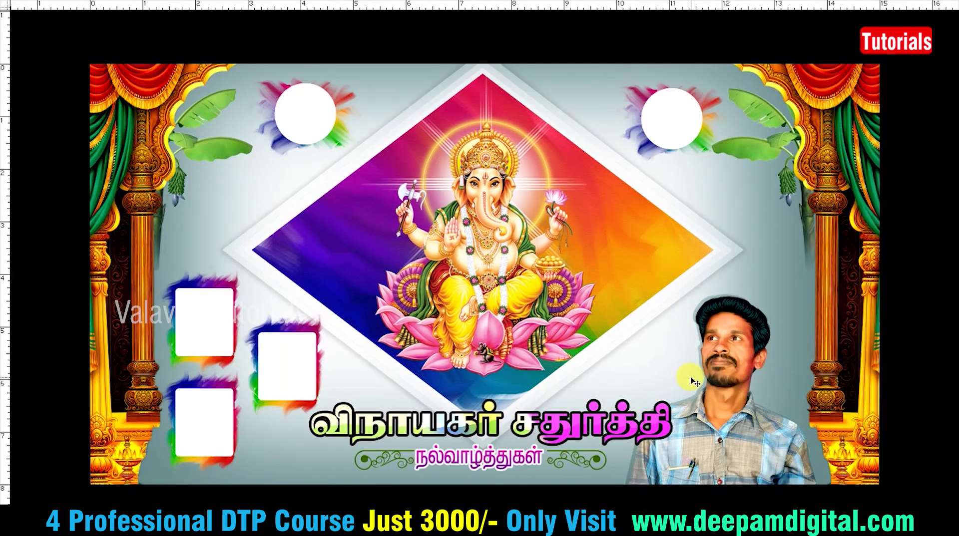